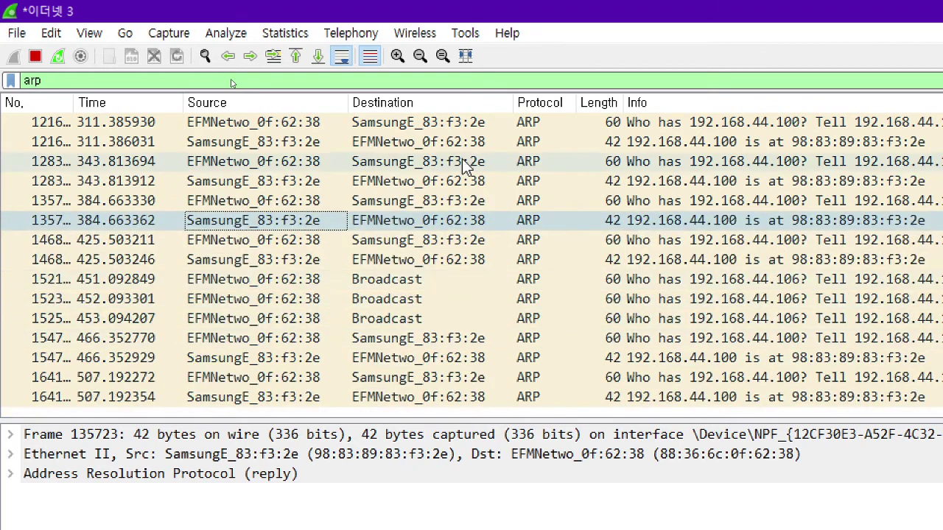
Select the ARP request packet at 343.813694 and switch to a Command Prompt window placed over the capture.
left_click(464, 163)
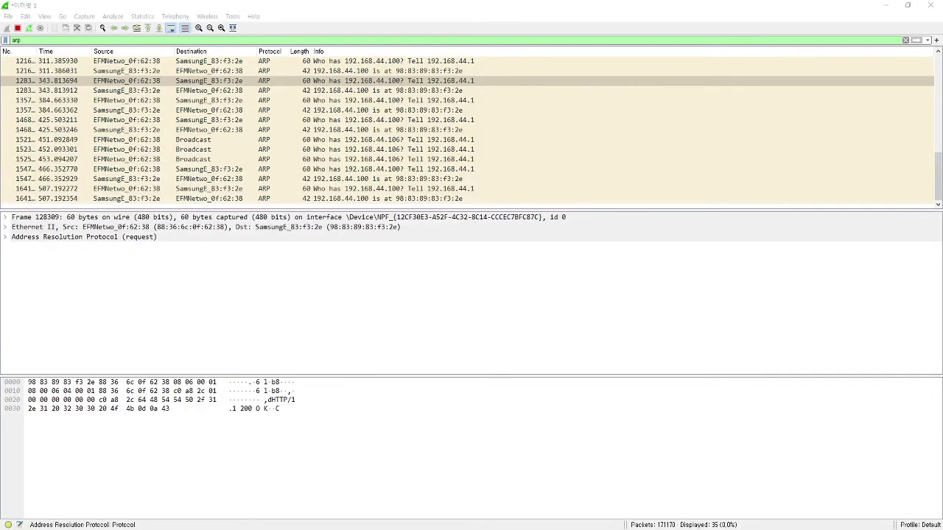
left_click_drag(0, 185, 577, 104)
scroll(471, 233, "down", 1)
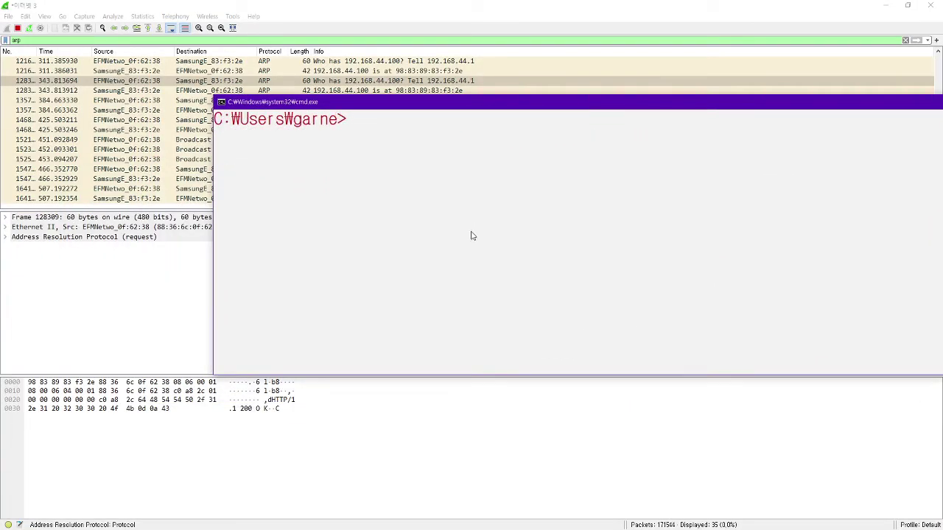
scroll(472, 236, "up", 1)
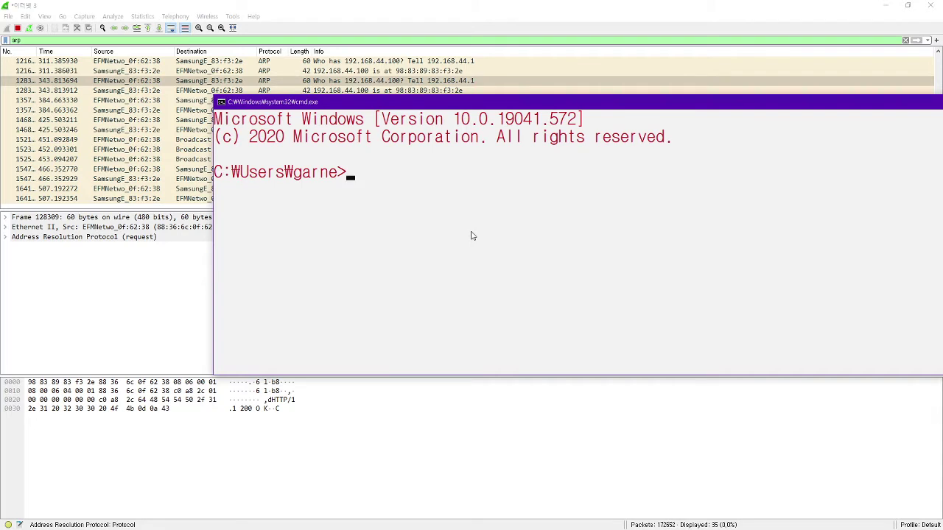
List the ARP cache with the command arp -a and make the console window taller.
type("arp")
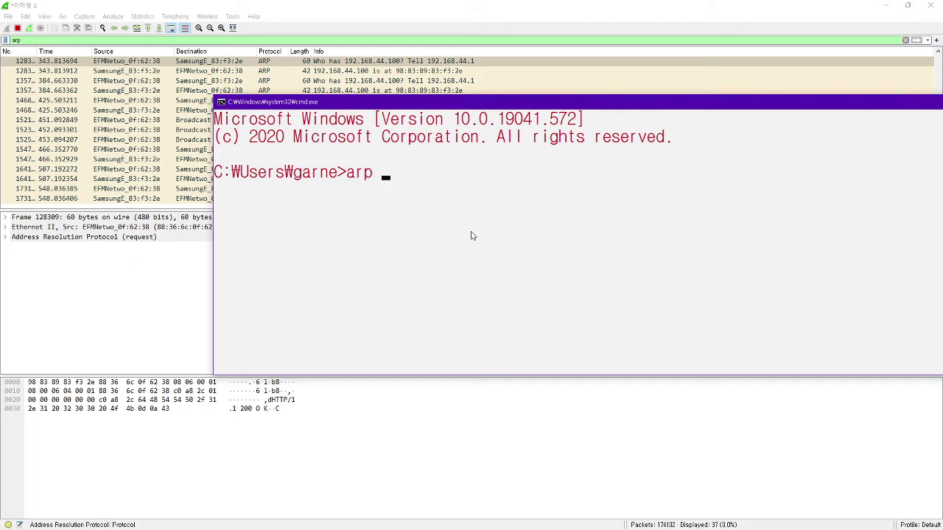
type("-a")
key("Return")
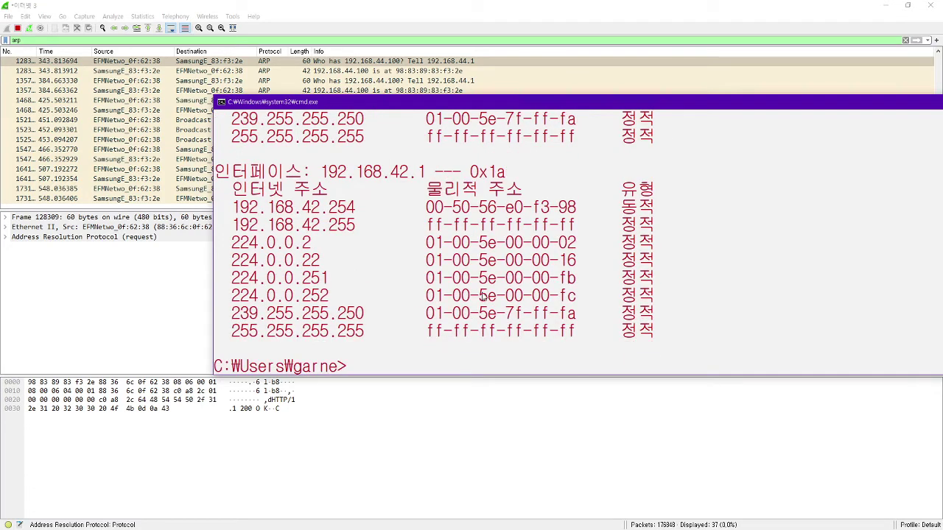
left_click_drag(483, 375, 481, 500)
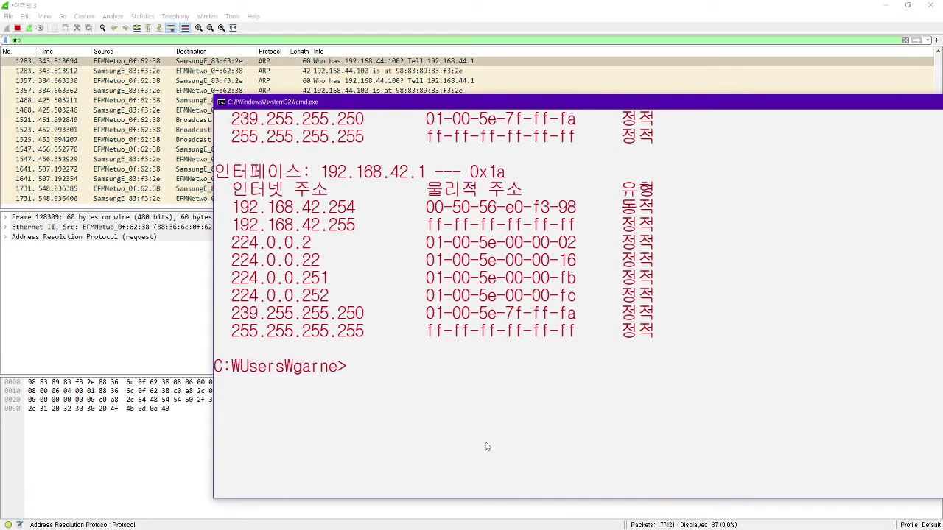
Highlight the interface address 192.168.44.100 in the first section of the ARP table.
scroll(488, 448, "up", 7)
scroll(507, 396, "up", 1)
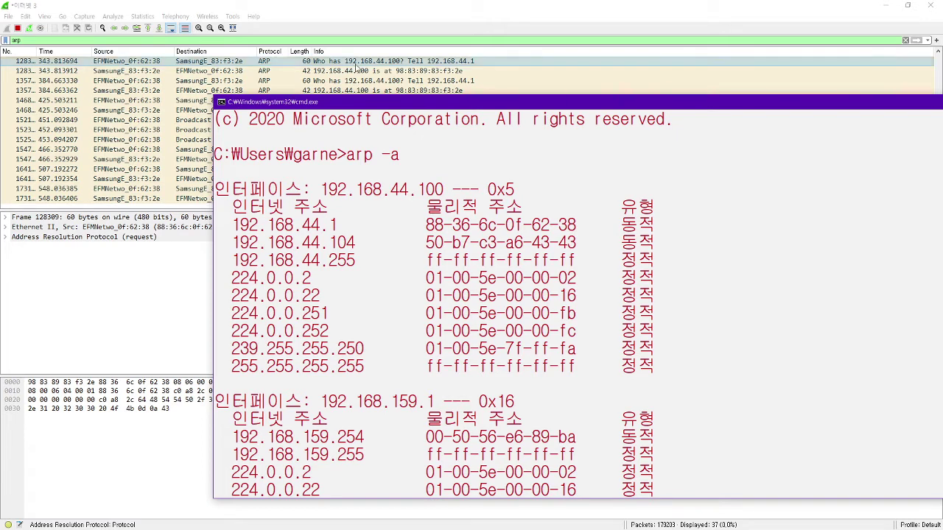
left_click_drag(321, 189, 442, 196)
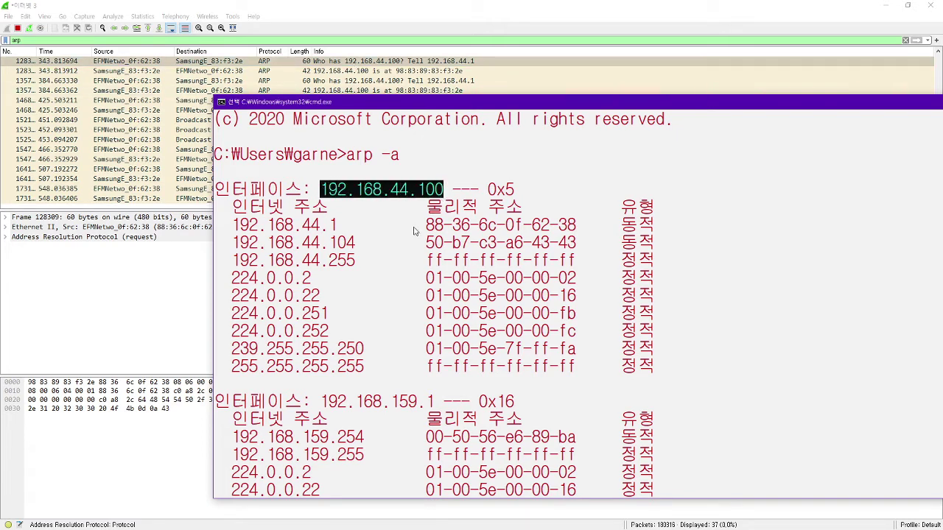
right_click(387, 200)
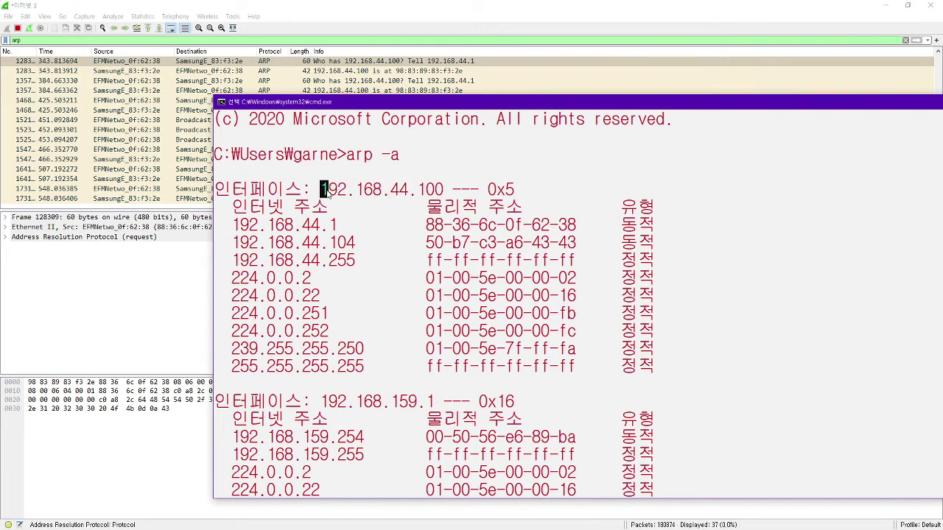
Run ipconfig to list the IP settings of the network adapters.
scroll(479, 199, "down", 4)
scroll(479, 199, "up", 3)
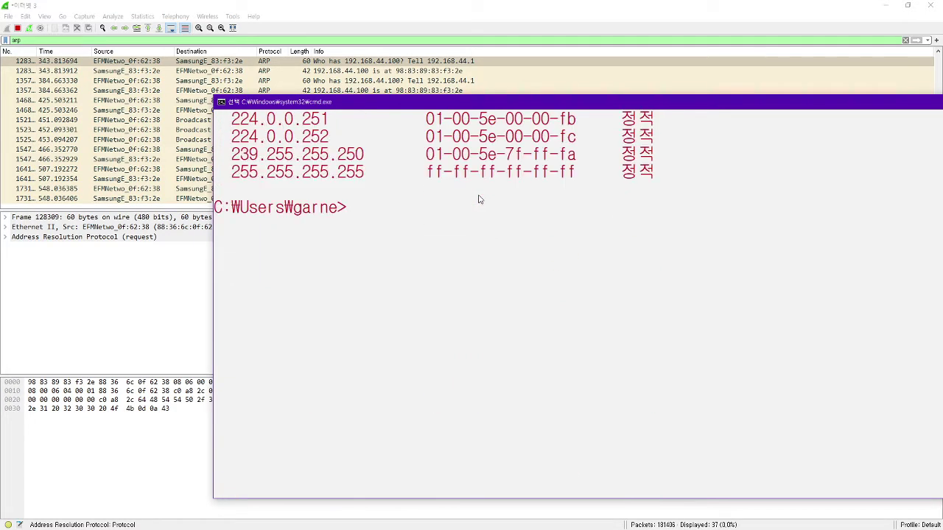
type("ipconfig")
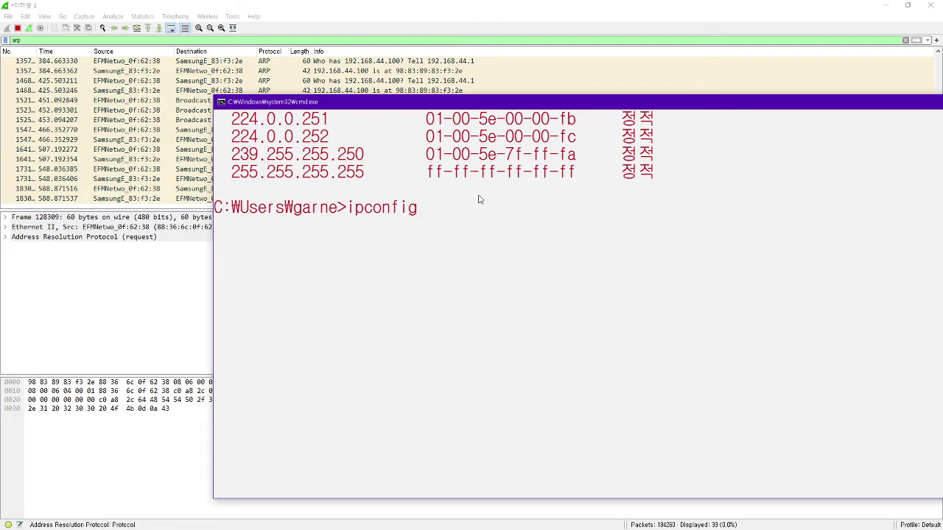
key("Return")
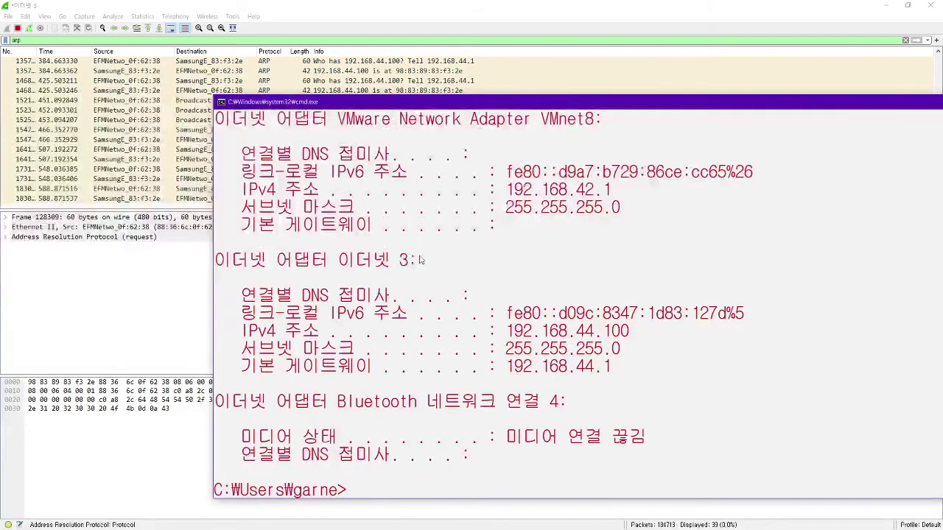
Highlight the IPv4 address and default gateway of the 이더넷 3 adapter in the ipconfig output.
left_click_drag(339, 262, 398, 264)
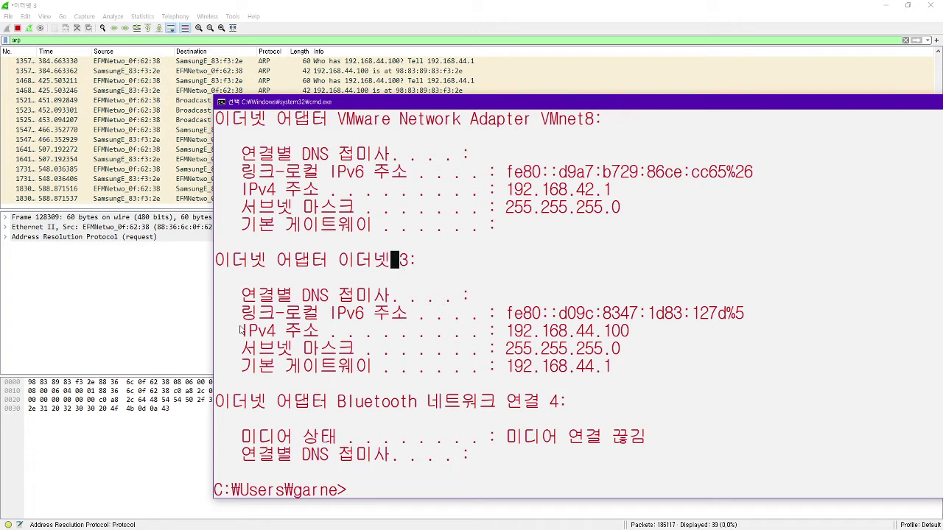
left_click_drag(240, 330, 641, 339)
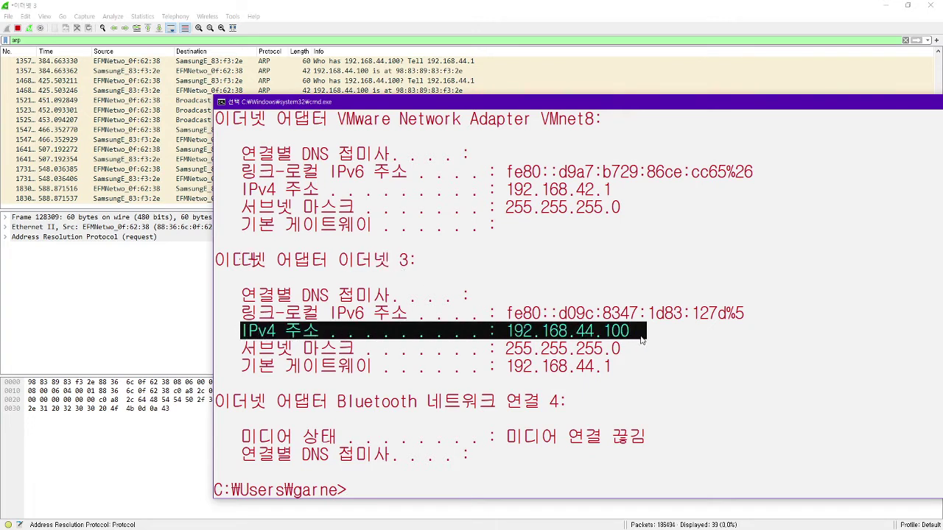
left_click_drag(507, 331, 630, 342)
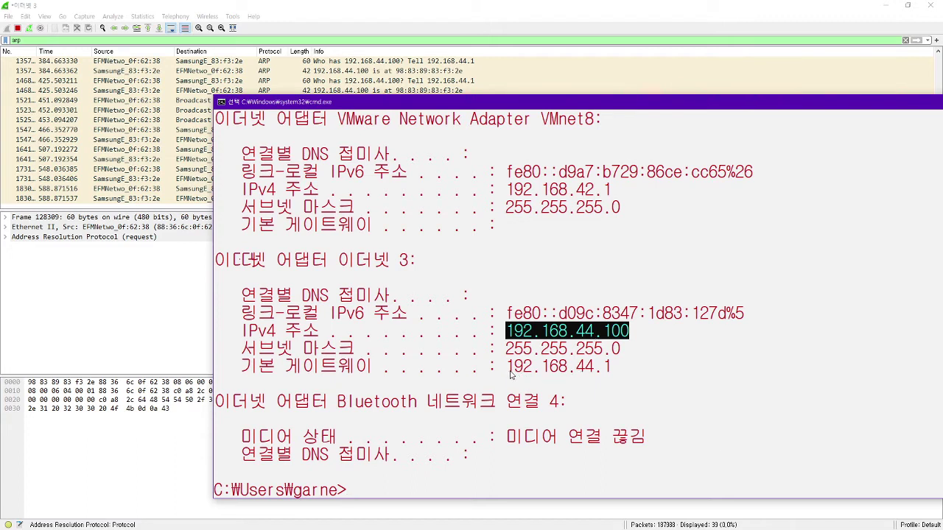
left_click_drag(507, 366, 612, 372)
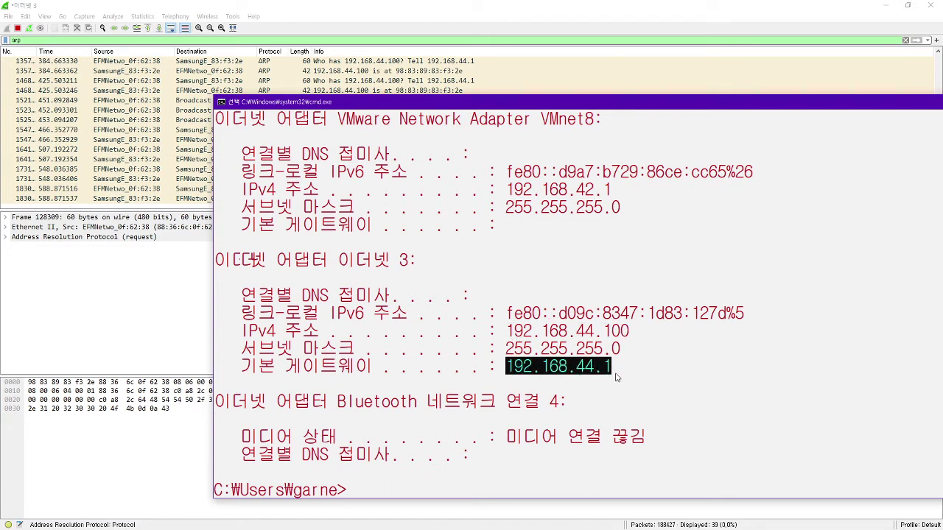
Compare the 이더넷 3 adapter's IPv4 address, subnet mask and default gateway by highlighting their values together.
left_click(610, 367)
left_click_drag(509, 368, 611, 371)
left_click(611, 370)
mouse_move(507, 349)
left_mouse_down()
mouse_move(606, 357)
mouse_move(593, 329)
mouse_move(513, 335)
left_mouse_up()
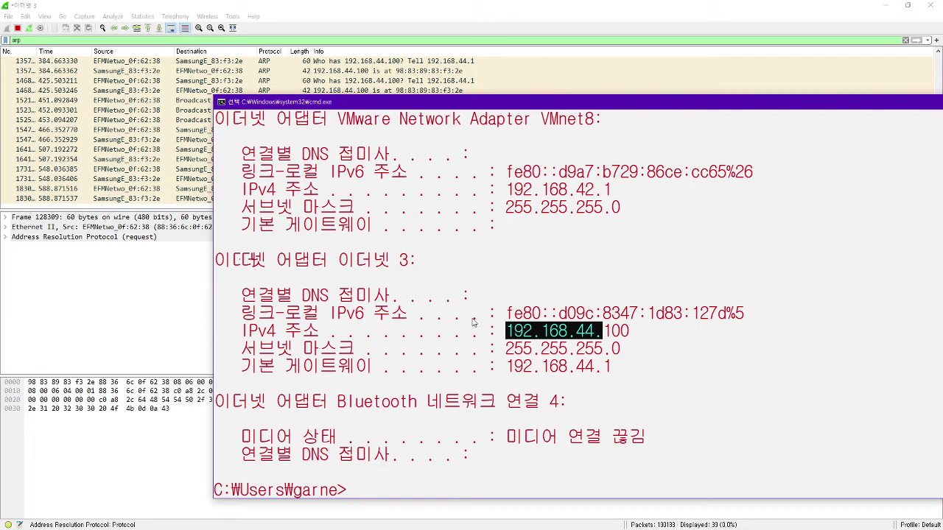
left_click_drag(491, 323, 653, 372)
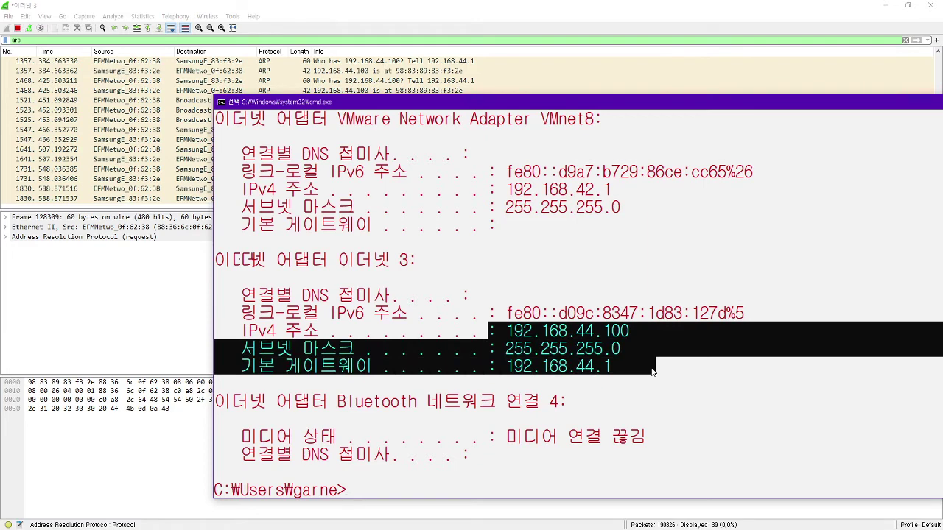
left_click(609, 366)
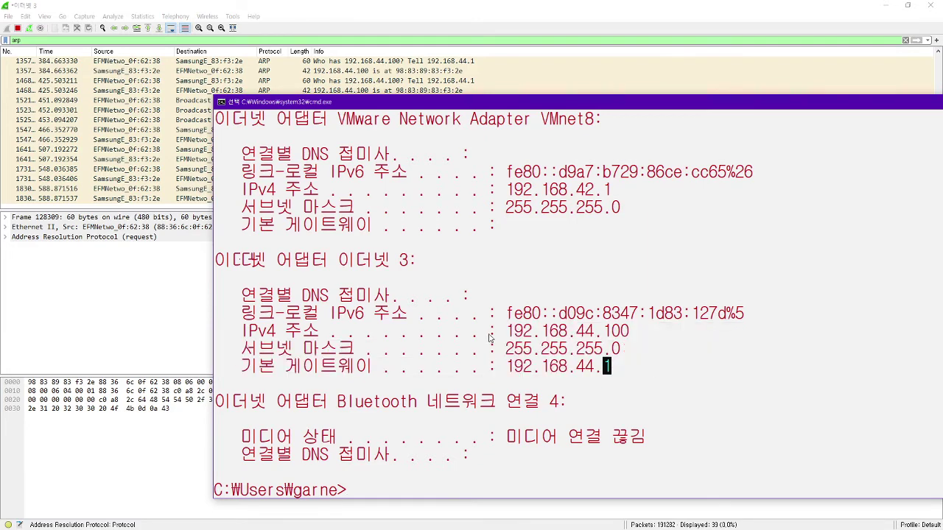
left_click_drag(492, 331, 632, 368)
left_click(631, 367)
left_click(497, 330)
left_click(633, 366, "shift")
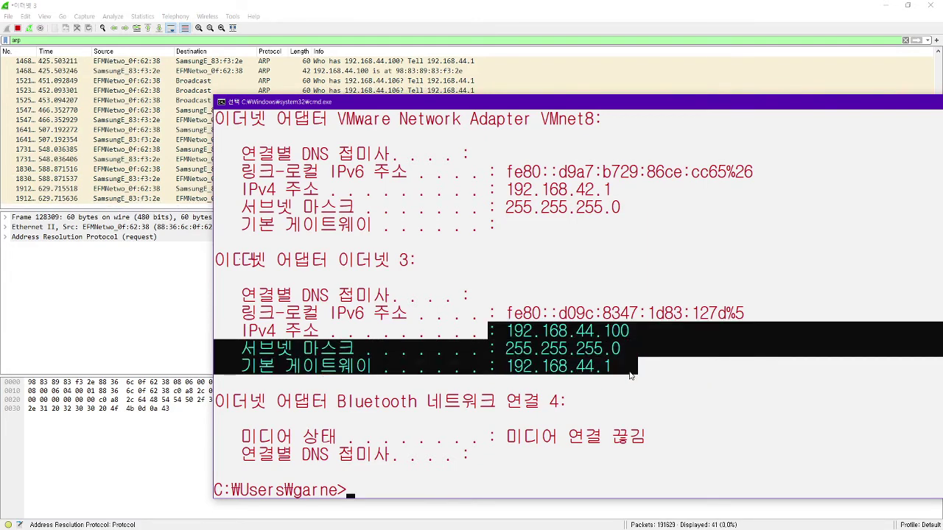
left_click(633, 366)
left_click_drag(507, 331, 636, 331)
Run arp -a again and return to the start of its output.
scroll(605, 336, "down", 4)
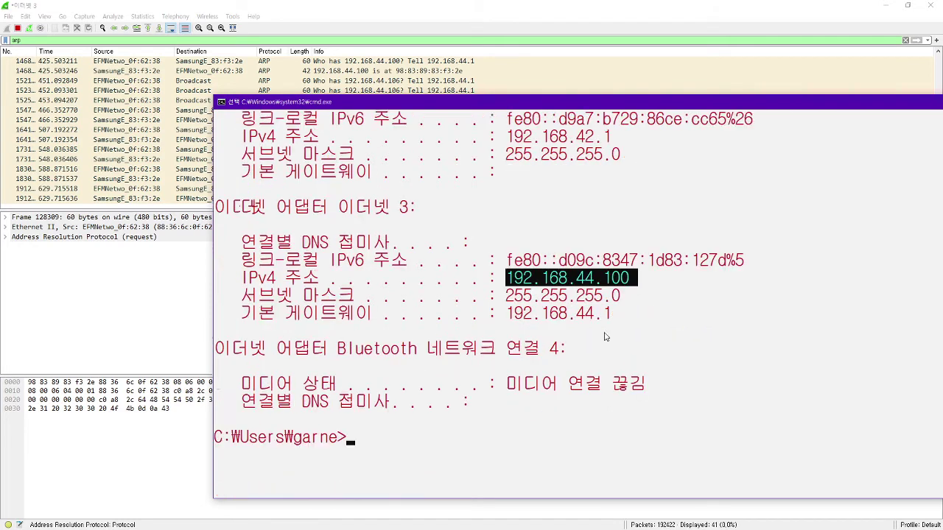
type("arp -a")
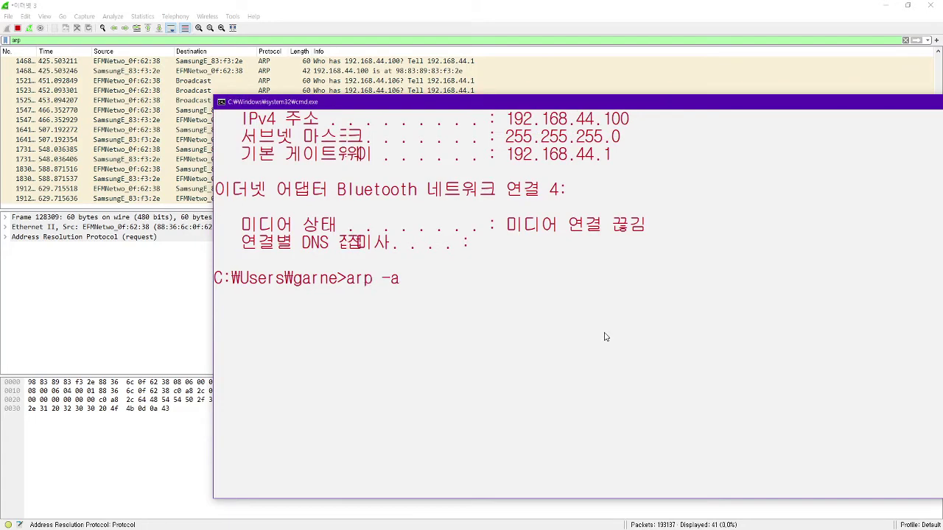
key("Return")
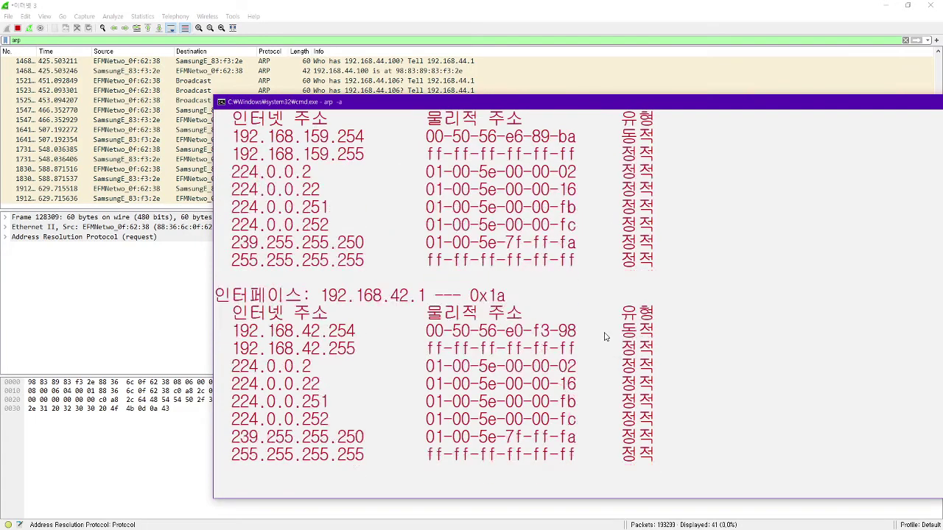
scroll(604, 331, "up", 9)
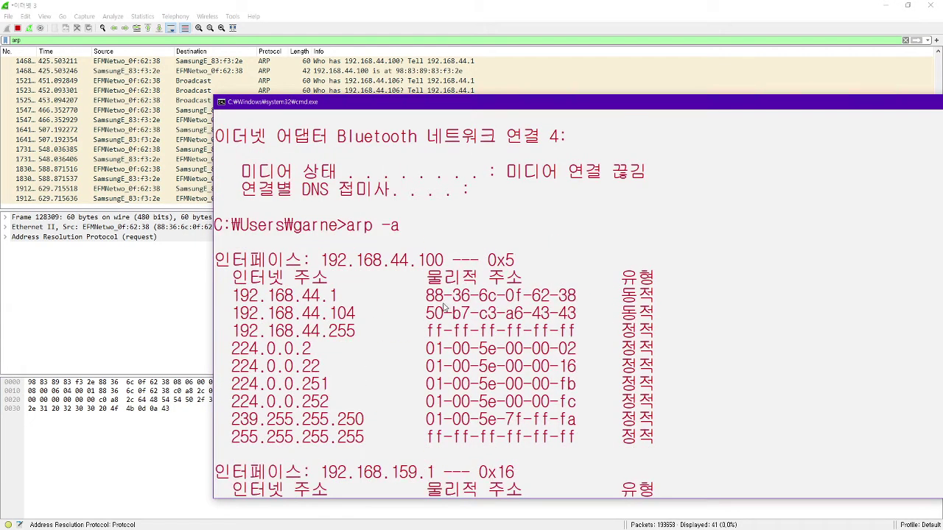
Highlight the 192.168.44.100 interface and the internet address and physical address column headings in the new ARP table.
left_click_drag(321, 260, 442, 269)
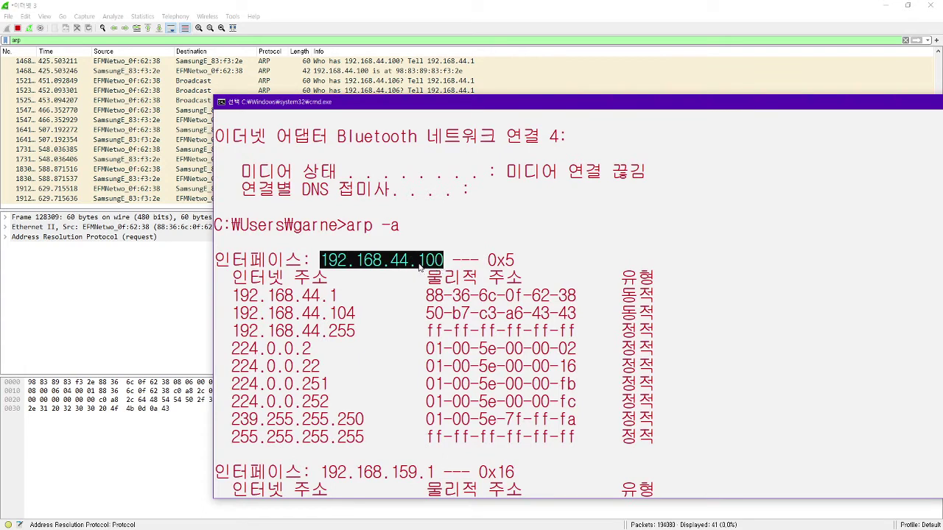
left_click_drag(234, 279, 333, 282)
left_click(423, 280)
left_click_drag(427, 281, 540, 280)
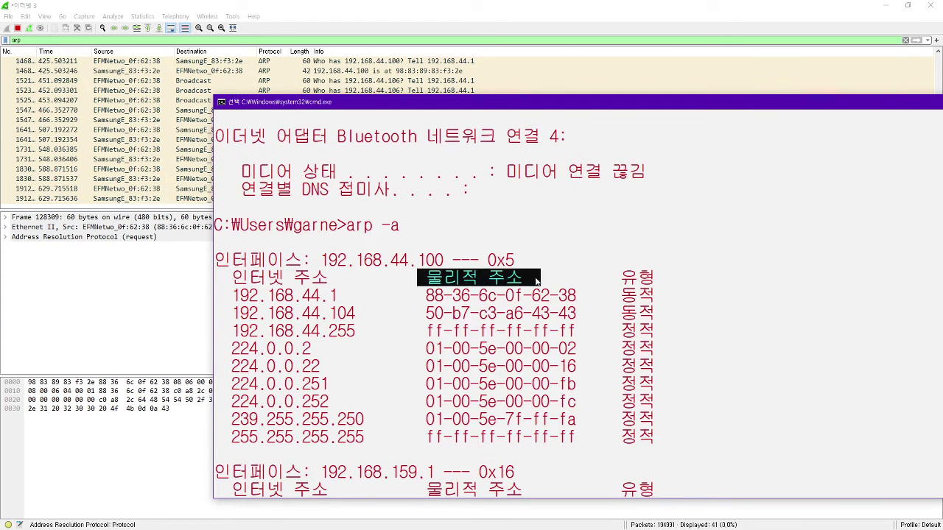
left_click(539, 281)
Examine the cached address entries listed under the 192.168.44.100 interface by highlighting them with their interface heading.
left_click_drag(284, 296, 650, 339)
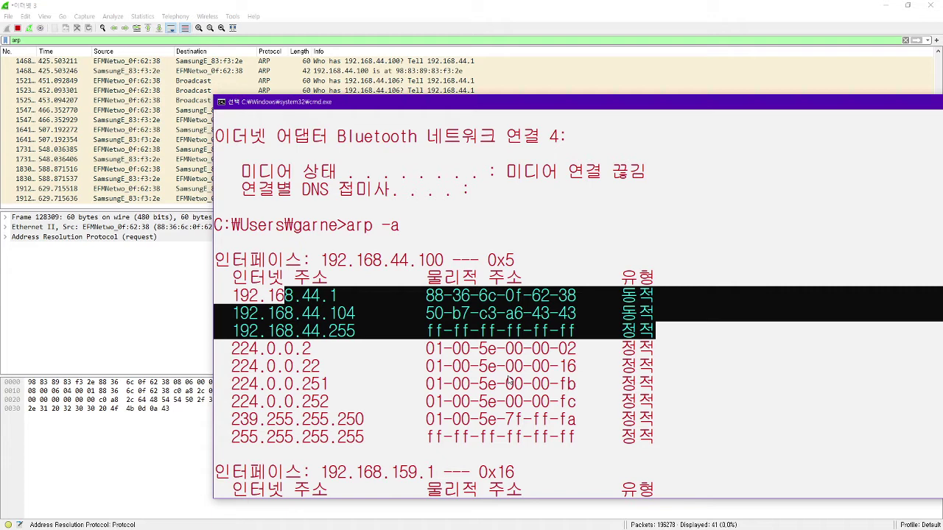
left_click(222, 260)
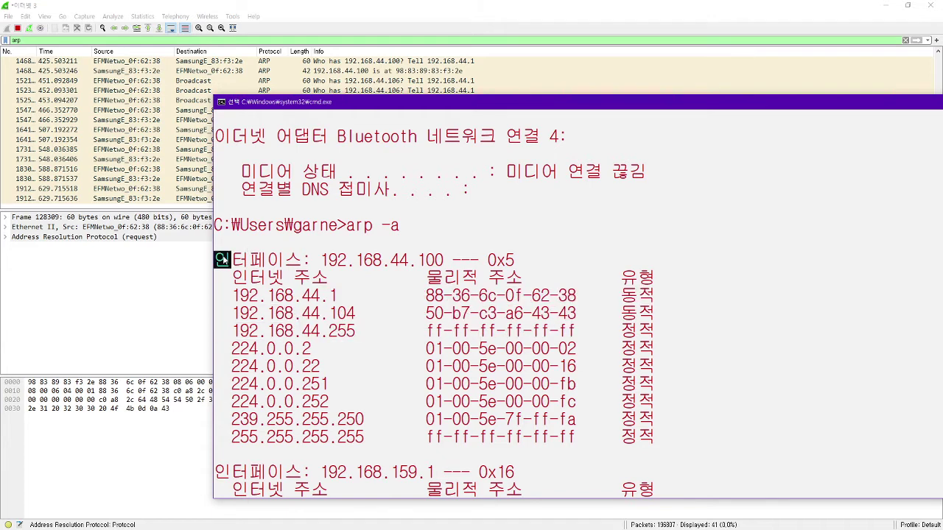
left_click_drag(222, 259, 654, 349)
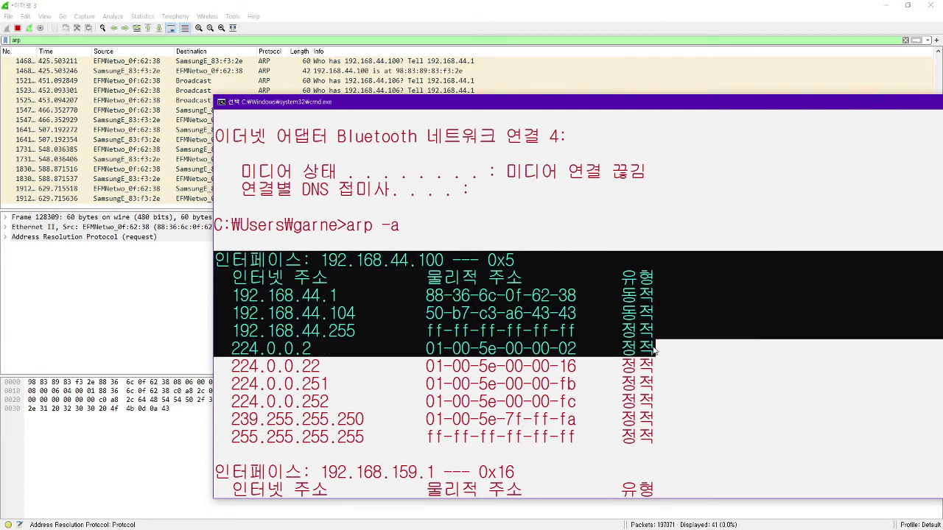
left_click(467, 333)
left_click_drag(322, 261, 445, 268)
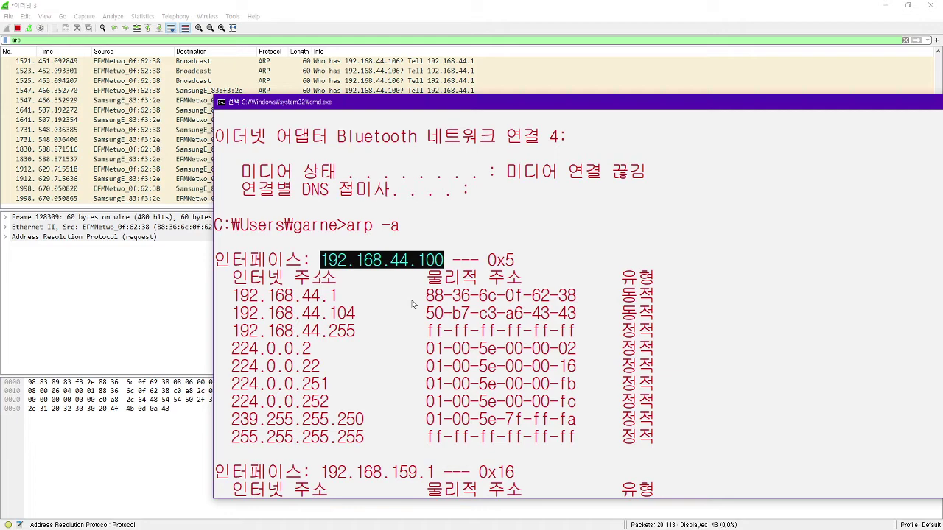
Try to clear the ARP cache with arp -d and highlight the command's response.
scroll(412, 305, "down", 12)
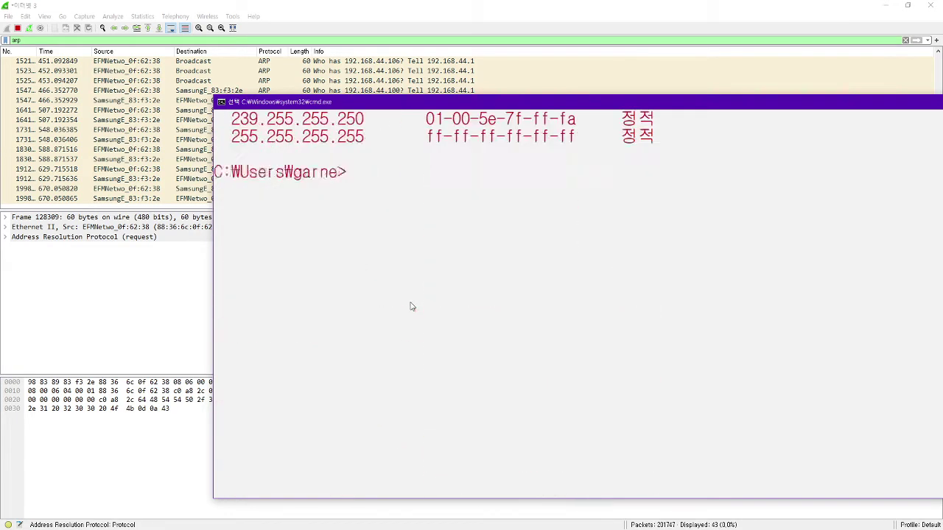
type("arp -d")
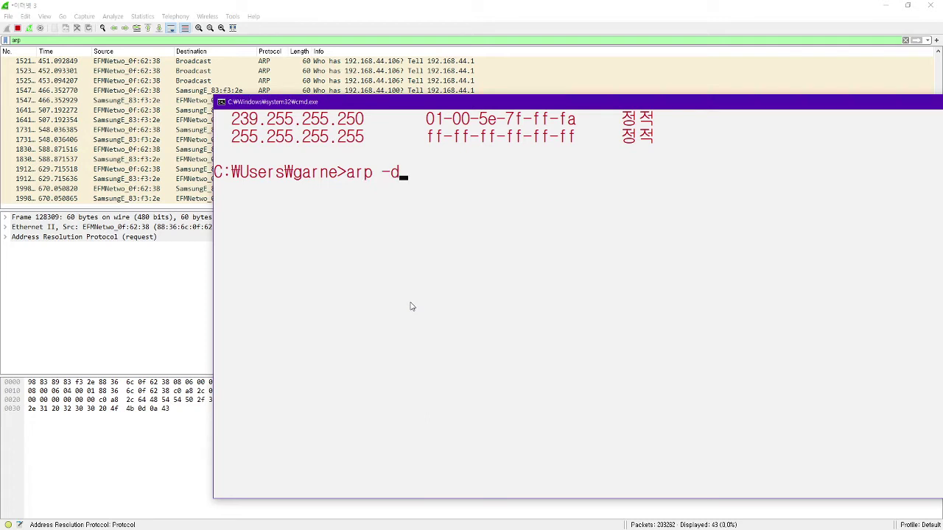
key("Return")
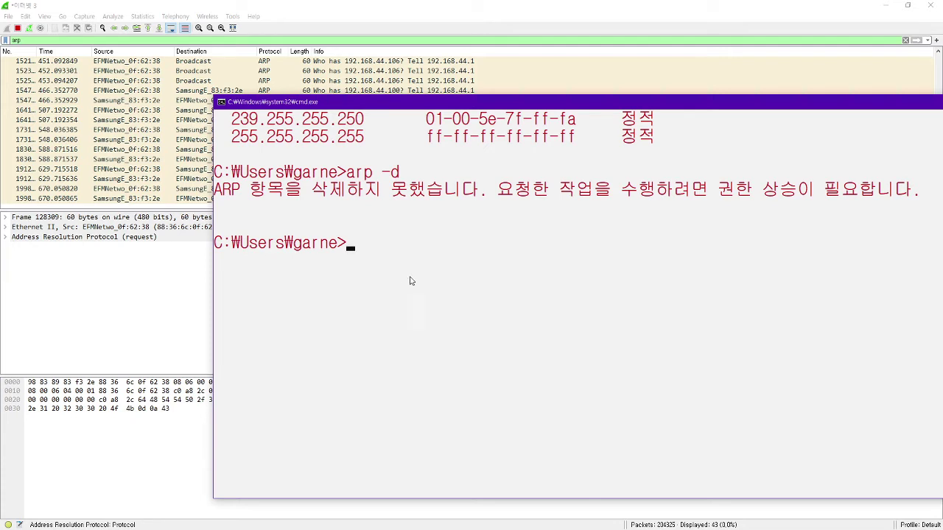
left_click(515, 191)
left_click_drag(518, 193, 840, 193)
left_click(833, 191)
Open a Command Prompt as administrator, move it clear of the first console's output and enlarge its text.
mouse_move(519, 104)
left_mouse_down()
mouse_move(518, 120)
mouse_move(532, 105)
mouse_move(515, 100)
mouse_move(525, 102)
left_mouse_up()
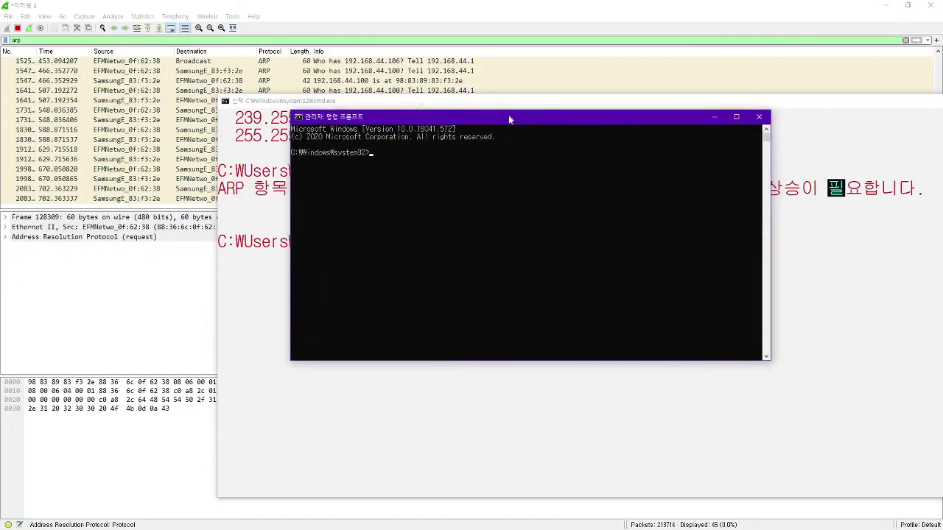
left_click_drag(507, 118, 563, 190)
scroll(562, 277, "up", 3)
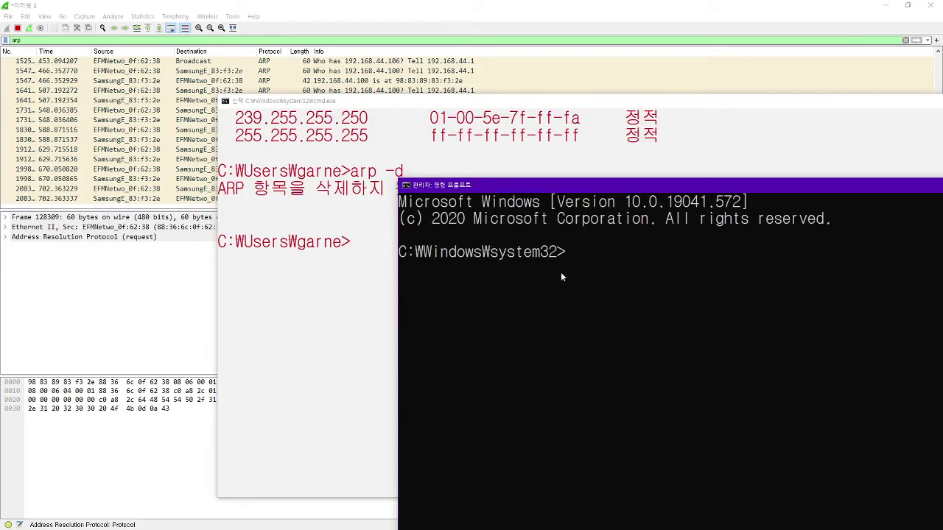
Move the administrator Command Prompt higher over the first console and clear the ARP cache with arp -d.
left_click(391, 298)
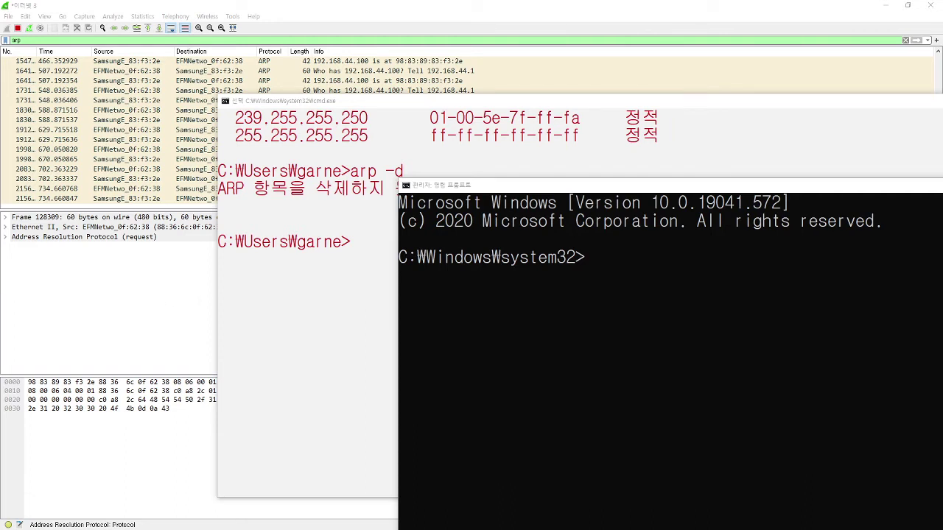
left_click_drag(502, 185, 481, 125)
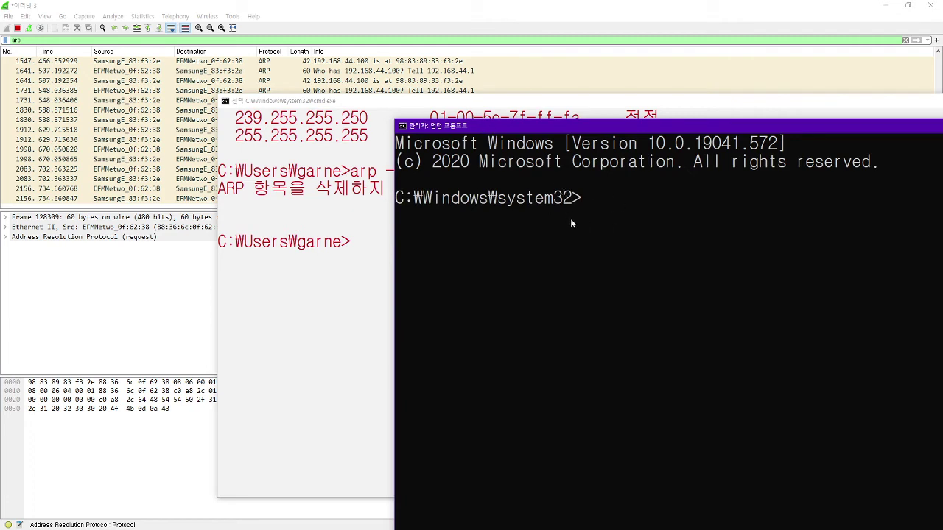
type("arp -d")
key("Return")
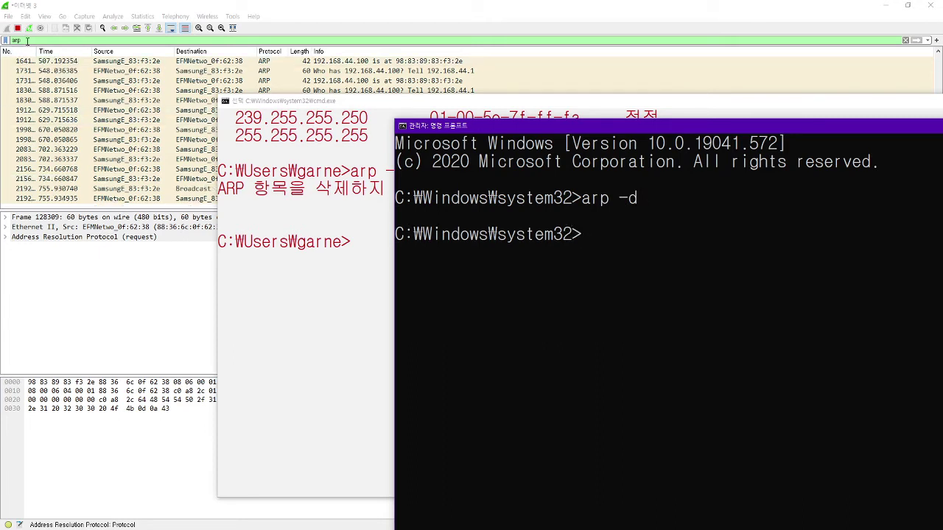
Shift the administrator console over the first console and list the ARP table with arp -a.
left_click_drag(612, 126, 490, 141)
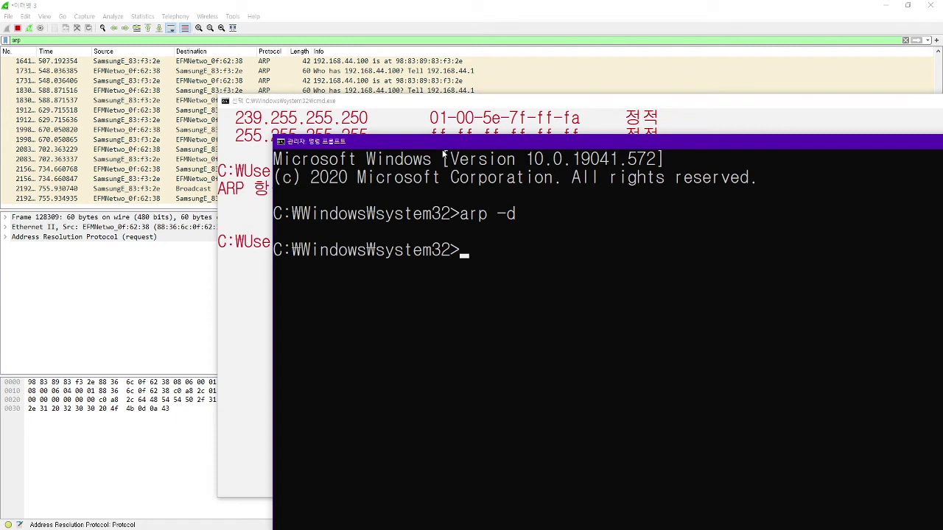
type("arp -a")
key("Return")
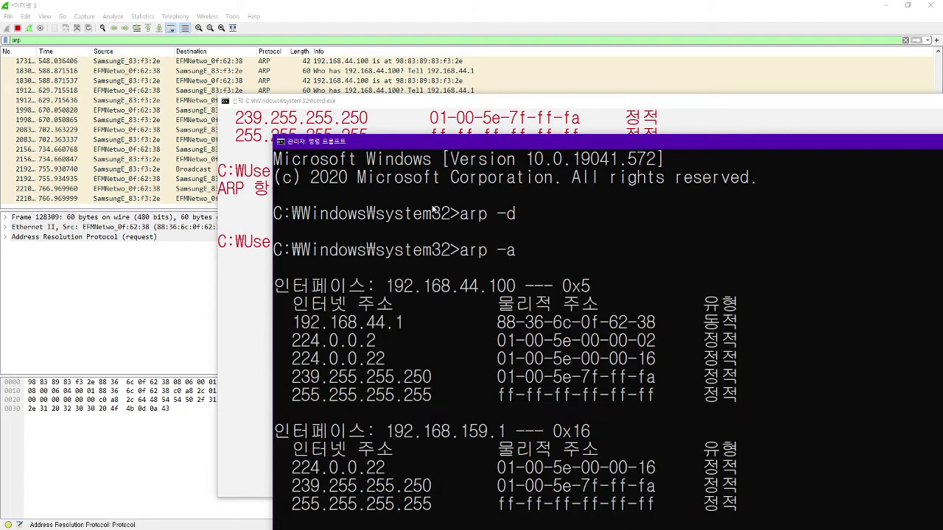
Highlight the 192.168.44.1 entry and its physical address in the ARP table of the 192.168.44.100 interface.
left_click_drag(377, 289, 764, 394)
left_click(398, 314)
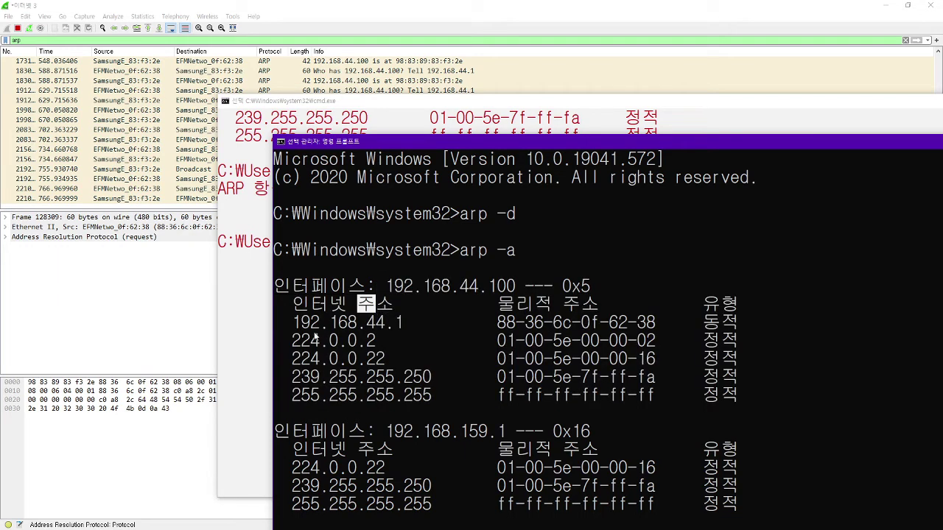
left_click_drag(295, 324, 401, 332)
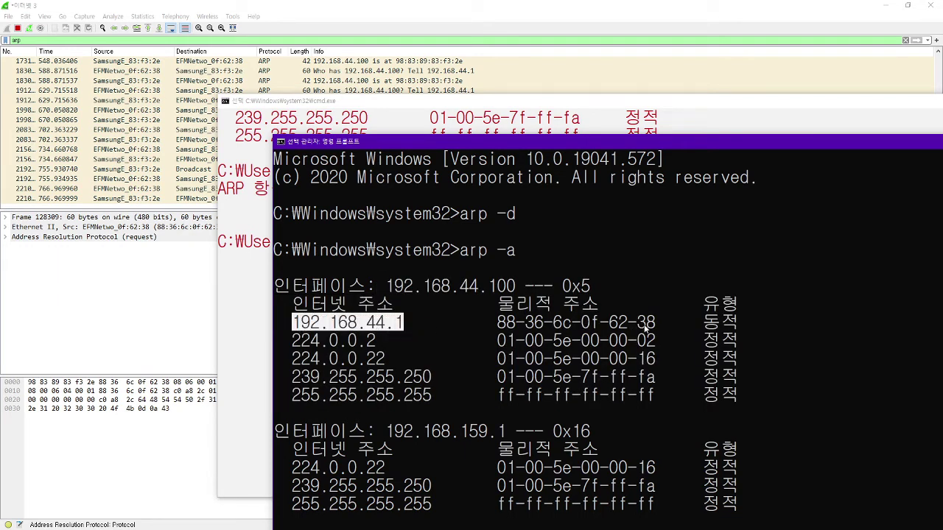
left_click_drag(655, 324, 288, 327)
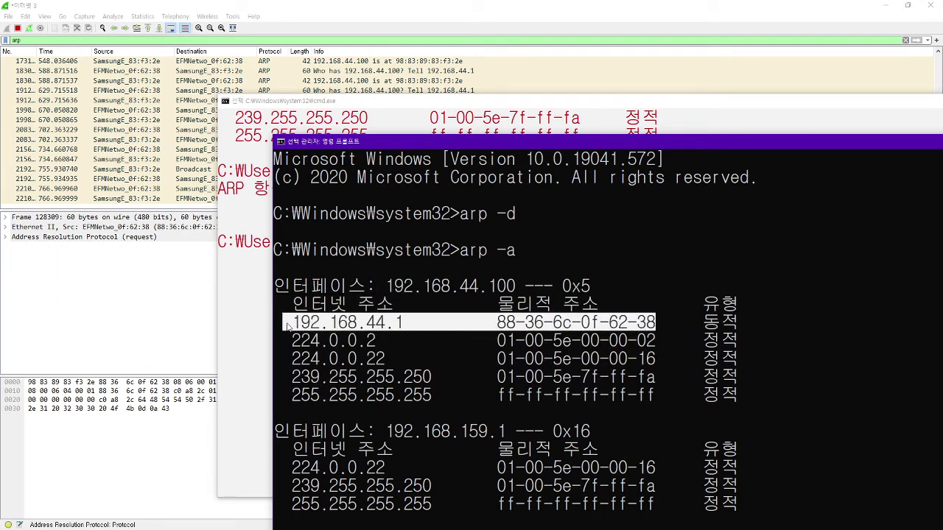
left_click(288, 327)
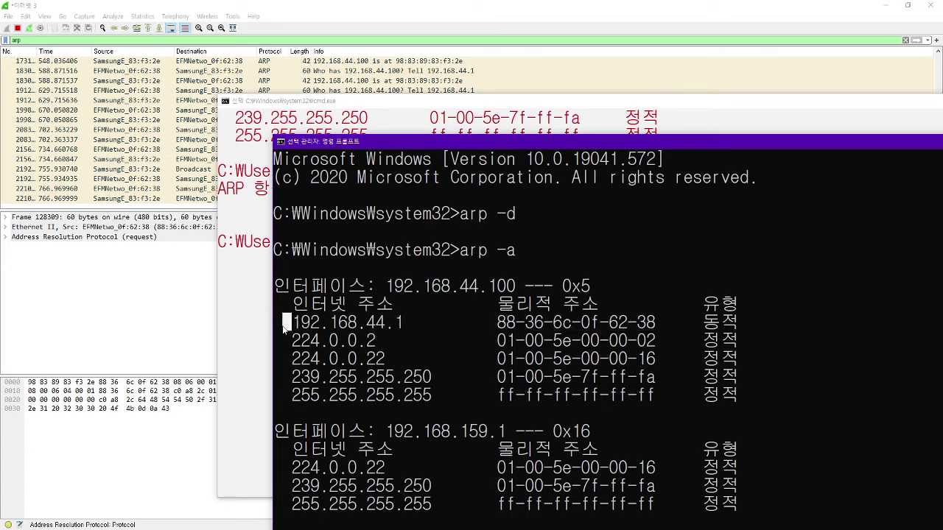
left_click_drag(293, 325, 658, 332)
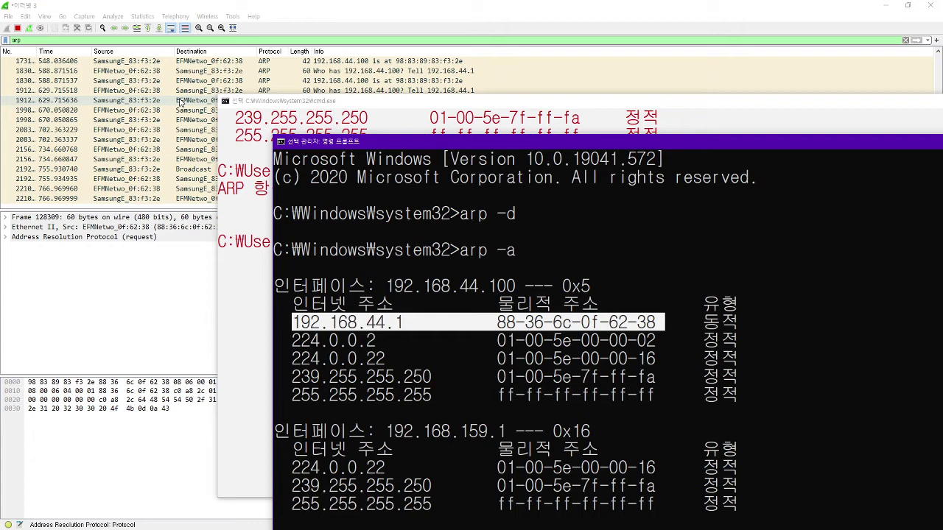
Restart the Wireshark capture without saving the packets, and bring the administrator console back beside the packet list.
left_click(29, 31)
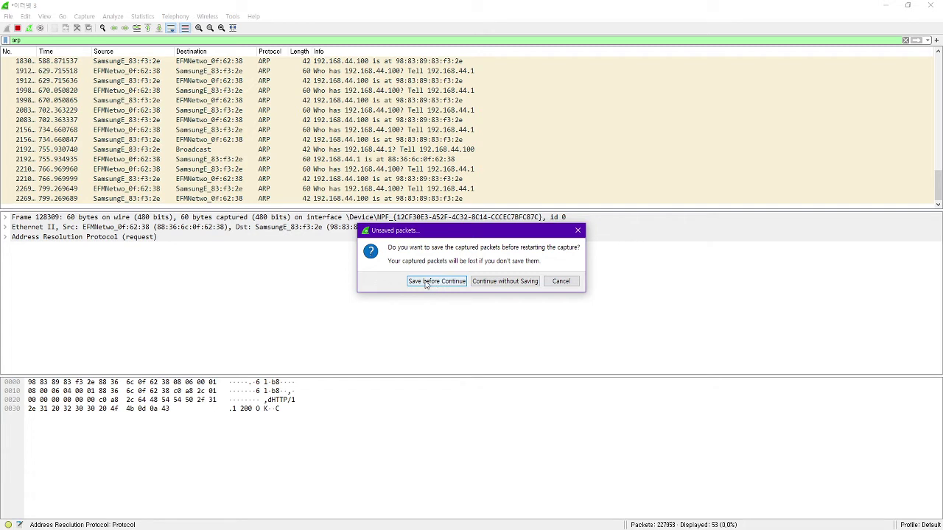
left_click(511, 286)
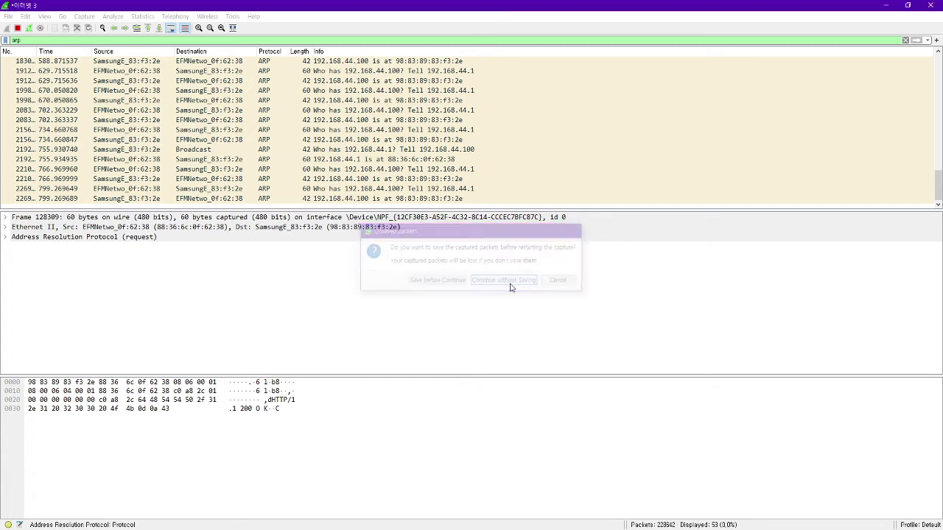
key("alt+Tab")
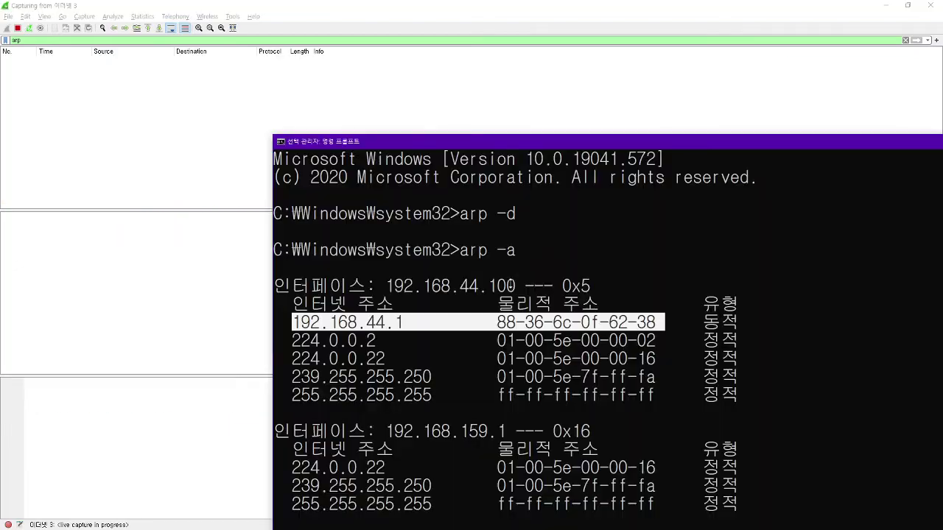
left_click_drag(542, 145, 596, 13)
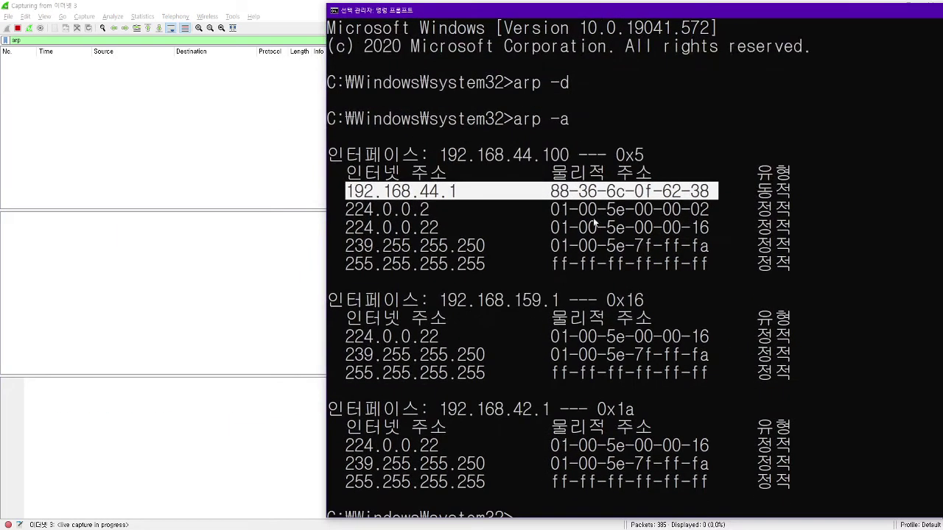
Clear the ARP cache with arp -d from the administrator console while the new capture runs.
scroll(597, 221, "down", 8)
scroll(597, 221, "up", 1)
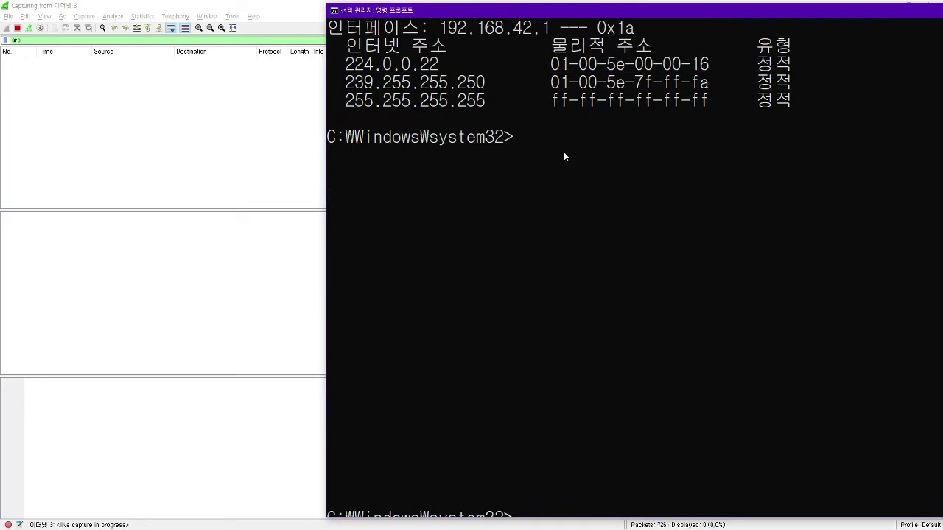
type("arp -d")
key("BackSpace")
type("d")
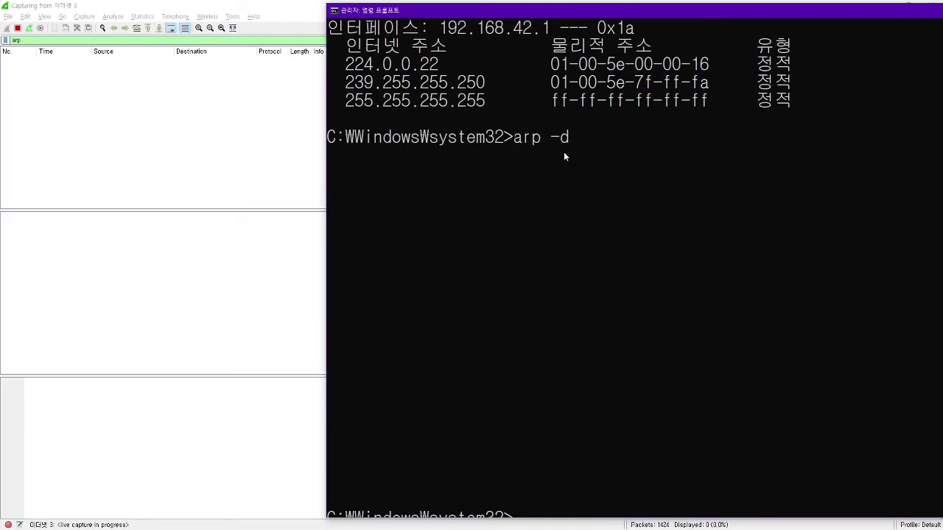
key("Return")
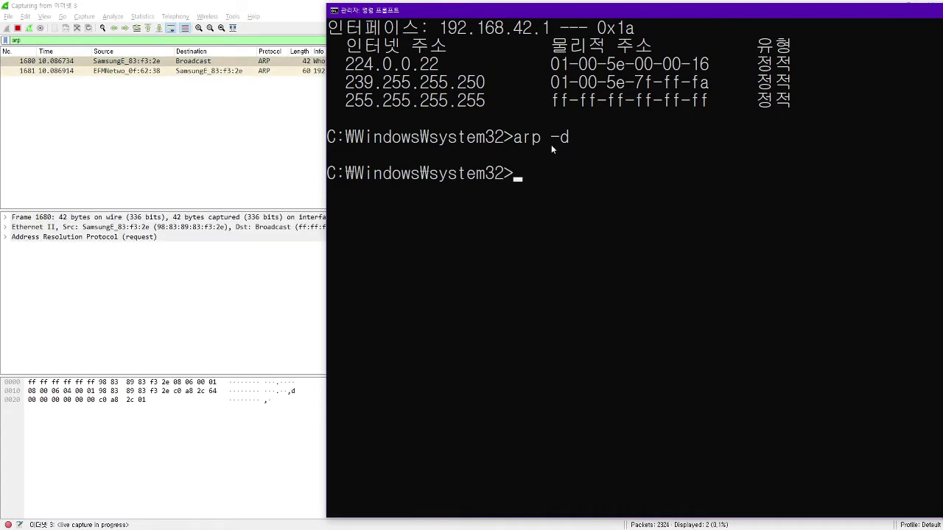
Highlight the end of the arp -d command and the empty space after the following prompt.
left_click_drag(507, 137, 574, 139)
left_click(573, 138)
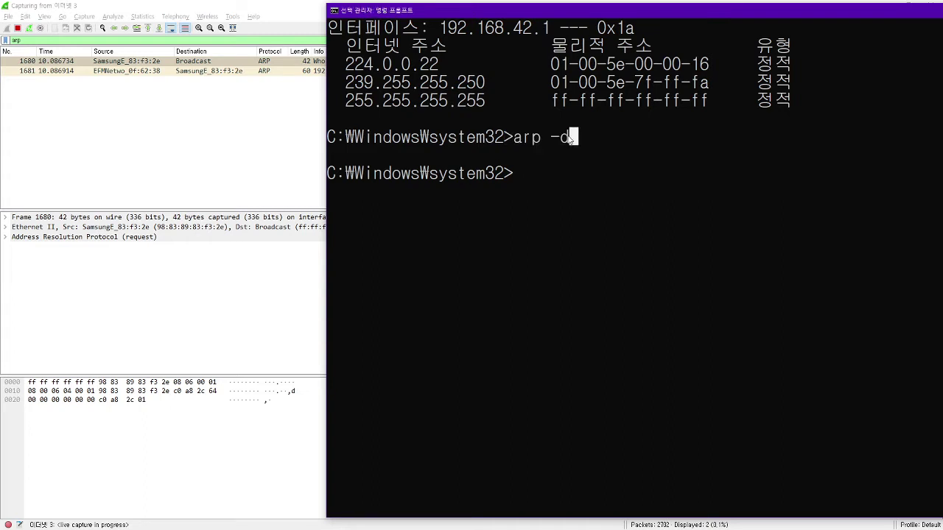
left_click(519, 178)
left_click_drag(520, 177, 568, 177)
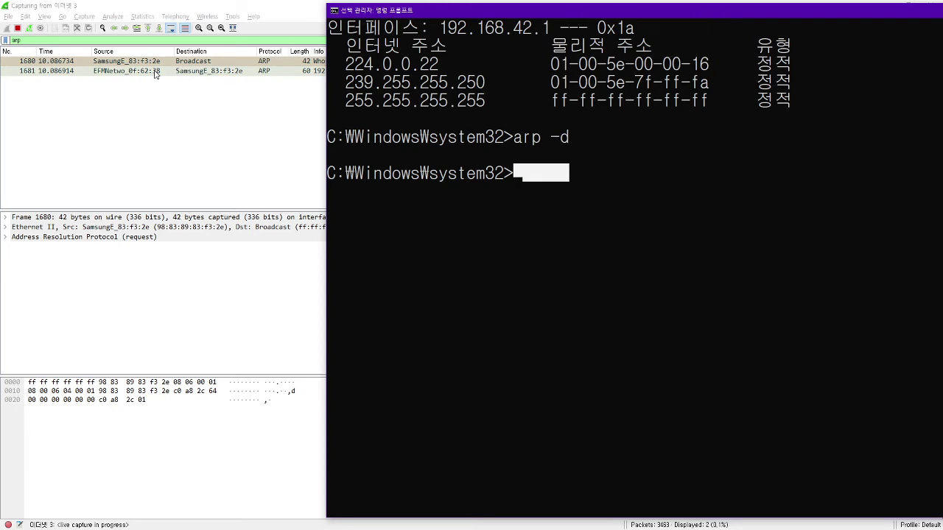
Restart the capture without saving the packets and run arp -d again in the administrator console.
left_click(28, 29)
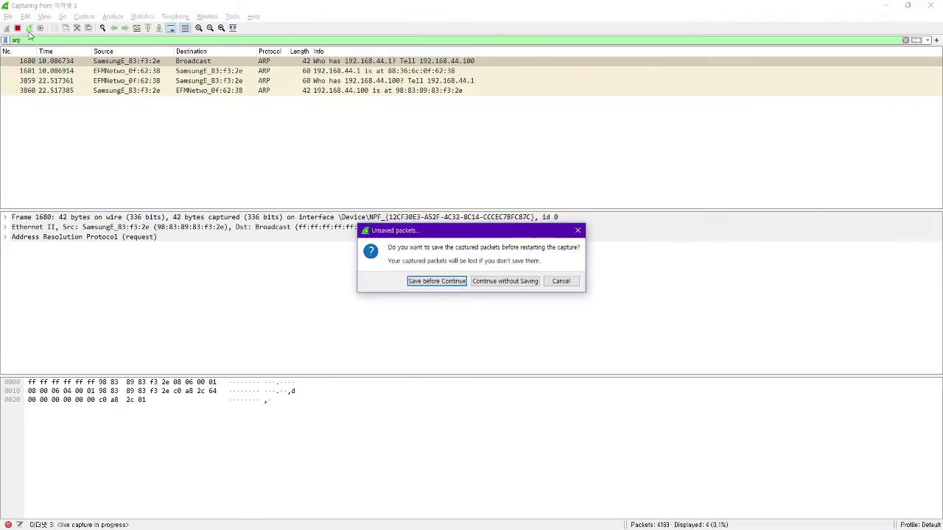
left_click(504, 281)
key("alt+Tab")
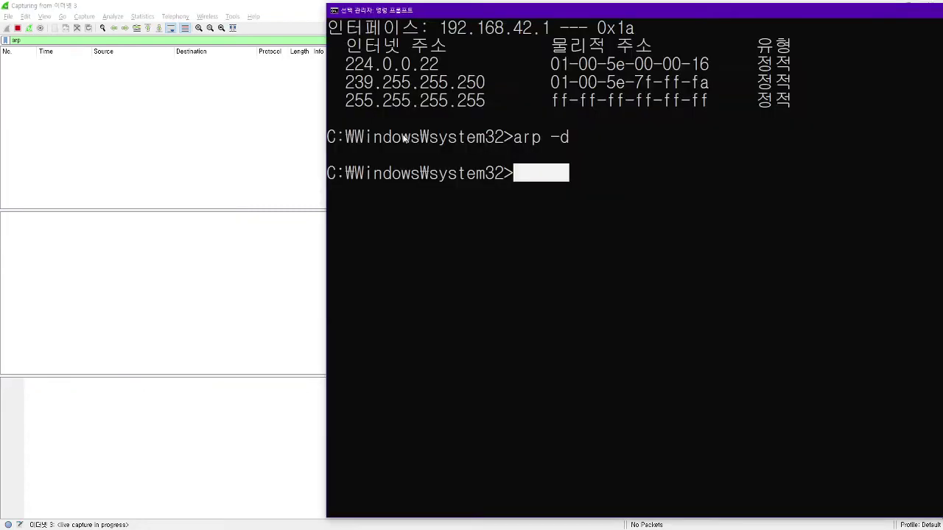
key("Up")
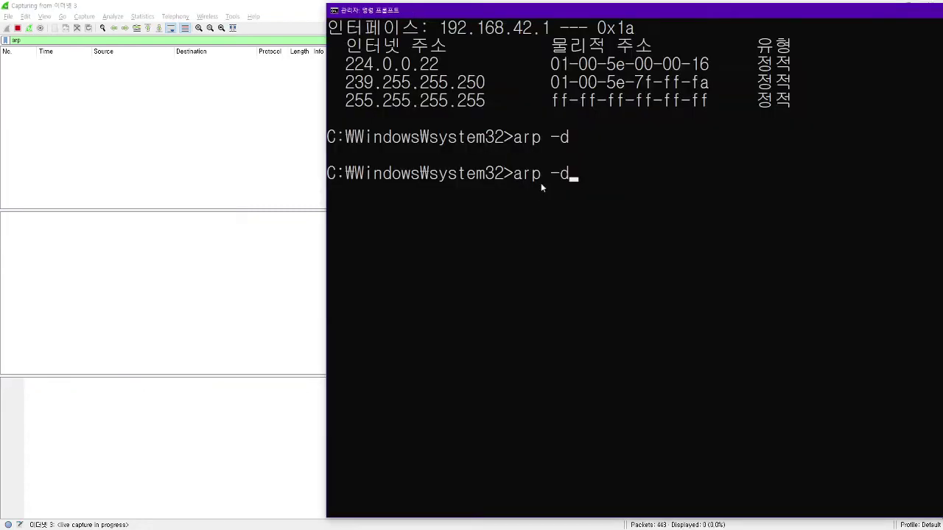
key("Return")
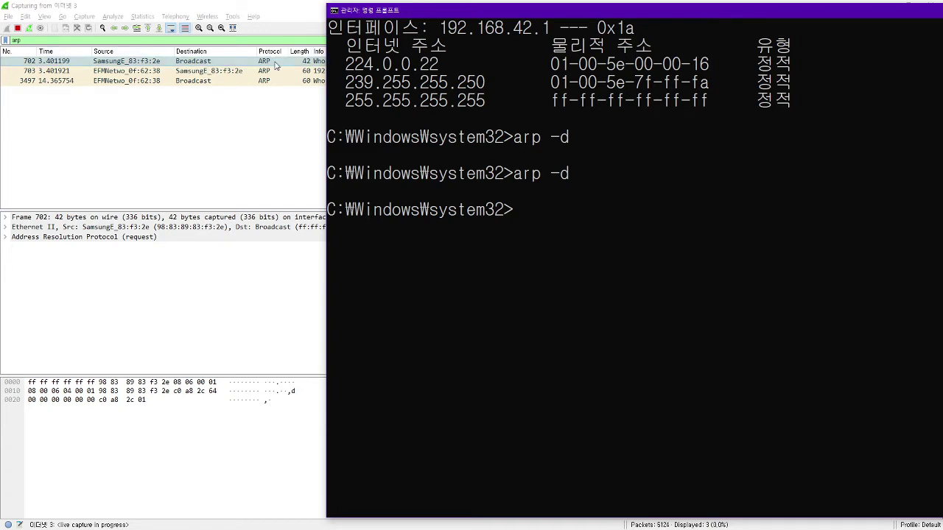
Compare the broadcast ARP request for 192.168.44.1 with its reply by selecting packets 702 and 703 alternately.
left_click(275, 63)
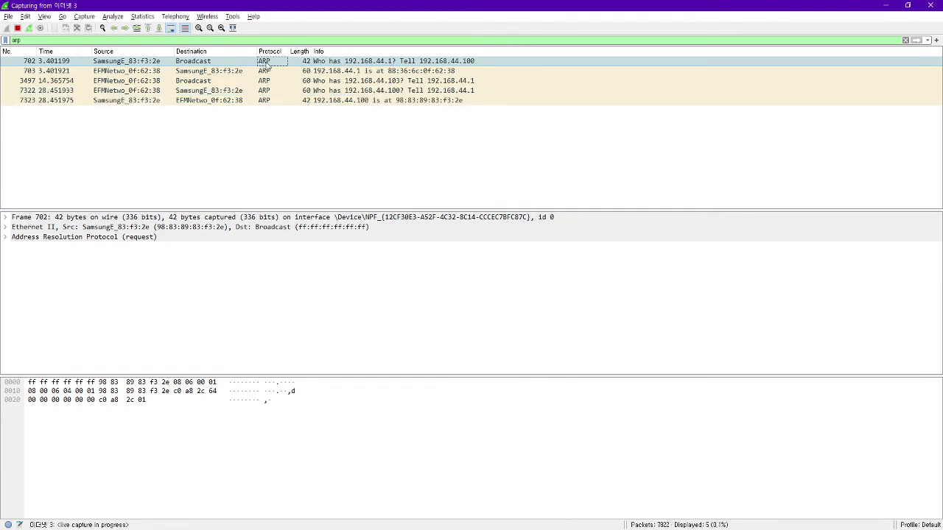
left_click(230, 72)
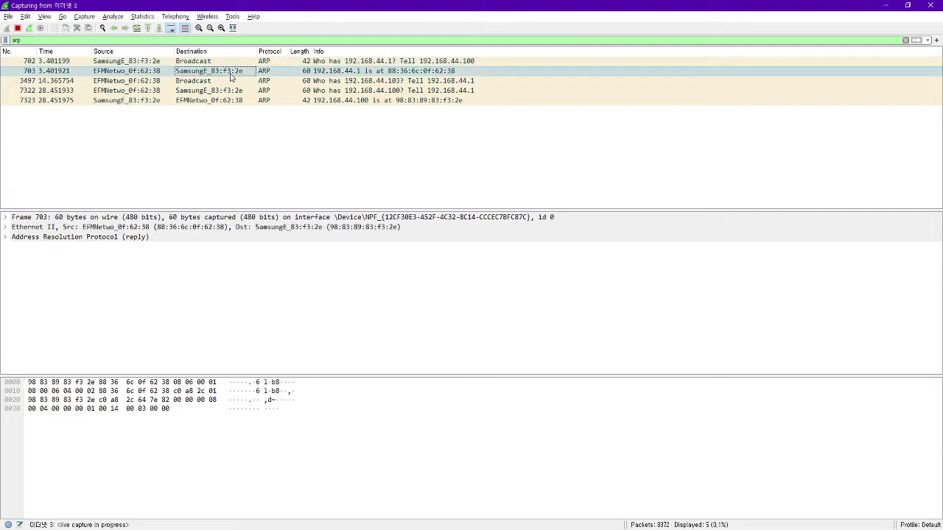
left_click(440, 63)
left_click(434, 72)
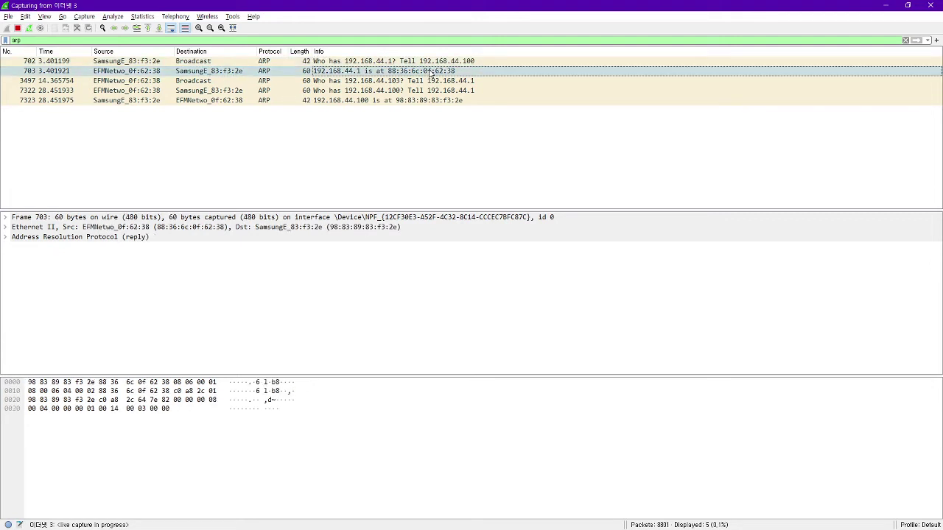
left_click(394, 63)
left_click(345, 71)
left_click(347, 63)
left_click(350, 72)
left_click(351, 62)
left_click(351, 71)
left_click(352, 63)
left_click(352, 72)
left_click(351, 63)
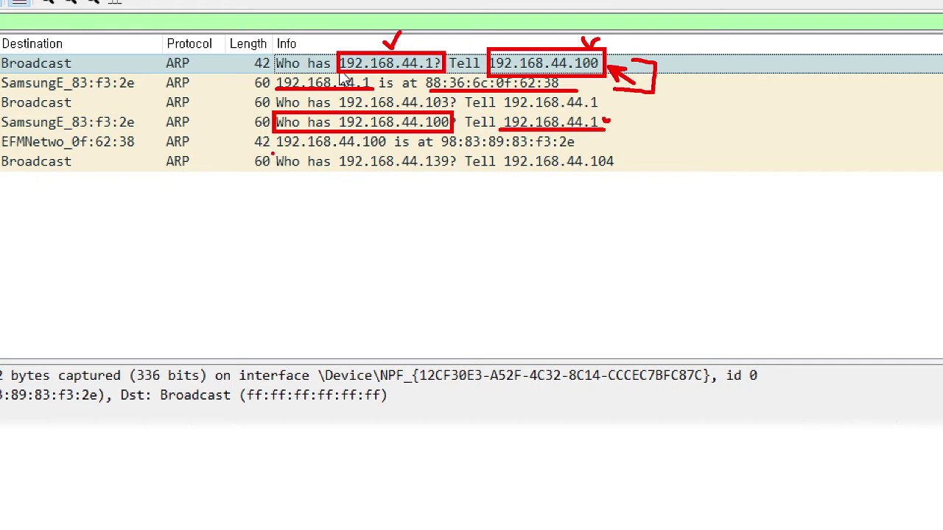
Underline the 192.168.44.100 reply's IP and MAC addresses, and sketch a computer linked to a round router with a loop enclosing the network.
left_click_drag(274, 151, 572, 151)
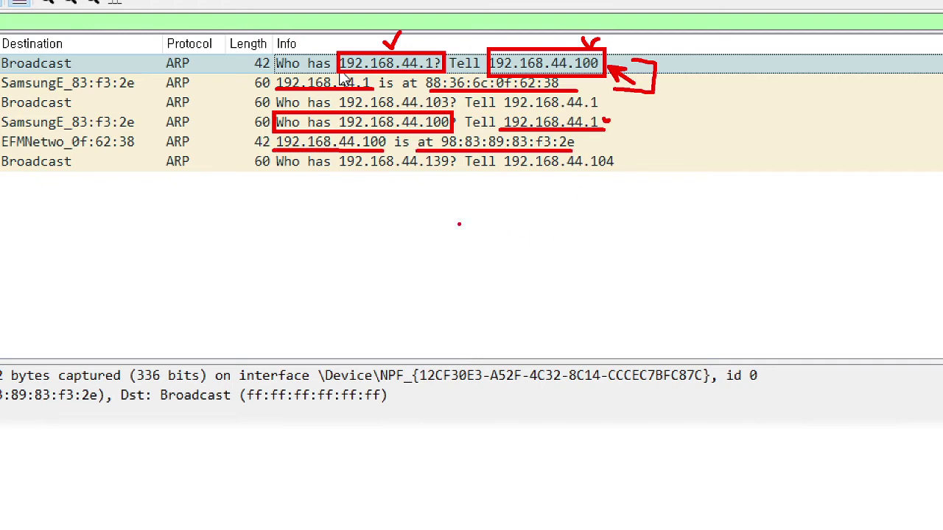
mouse_move(459, 223)
left_mouse_down()
mouse_move(514, 287)
mouse_move(502, 297)
left_mouse_up()
mouse_move(742, 137)
left_mouse_down()
mouse_move(751, 136)
mouse_move(745, 170)
mouse_move(775, 184)
left_mouse_up()
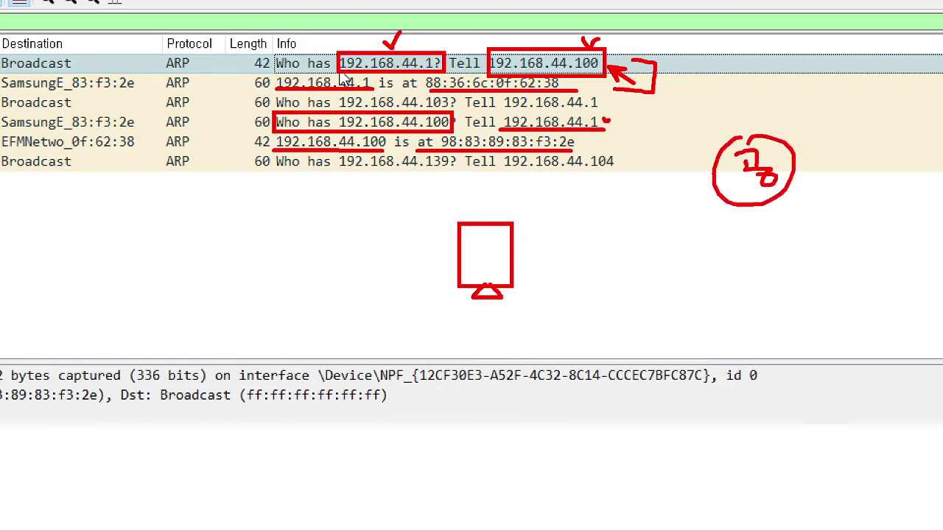
mouse_move(694, 164)
left_mouse_down()
mouse_move(511, 258)
mouse_move(726, 159)
mouse_move(713, 177)
mouse_move(521, 145)
mouse_move(346, 353)
mouse_move(671, 348)
mouse_move(739, 210)
left_mouse_up()
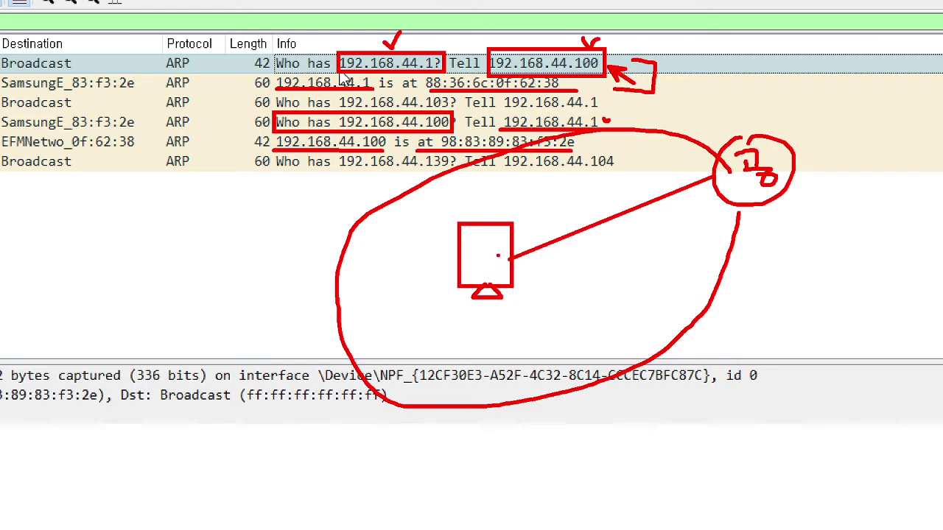
Mark both ends of the sketched link with arrows, labelling the computer 44.100 and the router 44.1.
mouse_move(494, 252)
left_mouse_down()
mouse_move(498, 260)
mouse_move(503, 250)
left_mouse_up()
mouse_move(706, 206)
left_mouse_down()
mouse_move(716, 178)
mouse_move(705, 216)
left_mouse_up()
left_click_drag(506, 227, 510, 244)
mouse_move(487, 193)
left_mouse_down()
mouse_move(494, 211)
mouse_move(524, 210)
left_mouse_up()
mouse_move(537, 198)
left_mouse_down()
mouse_move(531, 210)
mouse_move(538, 197)
left_mouse_up()
left_click_drag(545, 198, 561, 199)
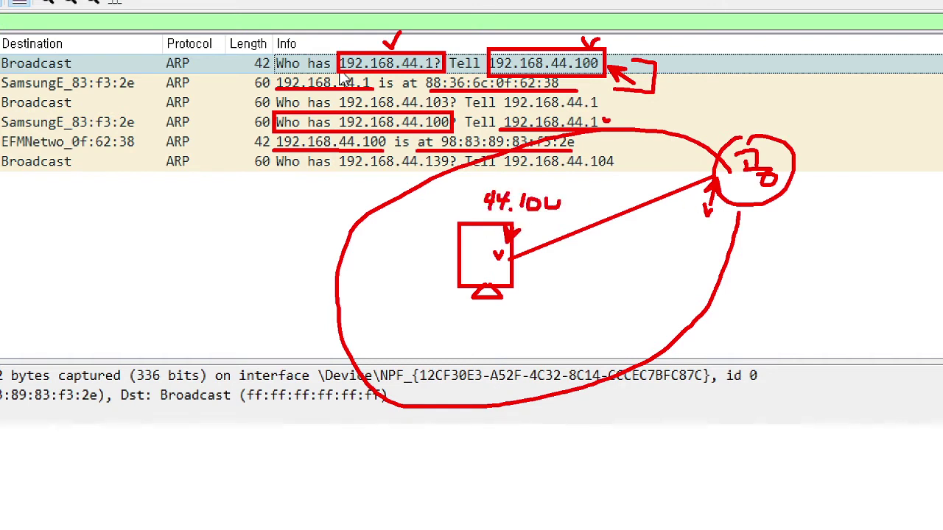
mouse_move(678, 220)
left_mouse_down()
mouse_move(684, 251)
mouse_move(706, 237)
left_mouse_up()
mouse_move(700, 230)
left_mouse_down()
mouse_move(697, 248)
mouse_move(715, 252)
left_mouse_up()
left_click(706, 249)
left_click(713, 227)
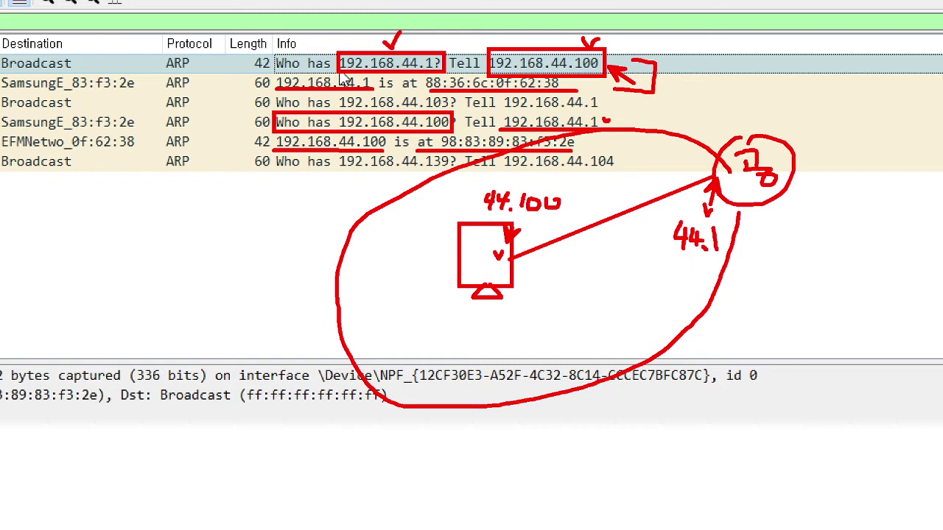
Sketch a line from the router's outer side to a large box outside the network loop.
left_click_drag(794, 153, 849, 130)
left_click_drag(853, 92, 862, 157)
mouse_move(848, 83)
left_mouse_down()
mouse_move(926, 84)
mouse_move(875, 152)
left_mouse_up()
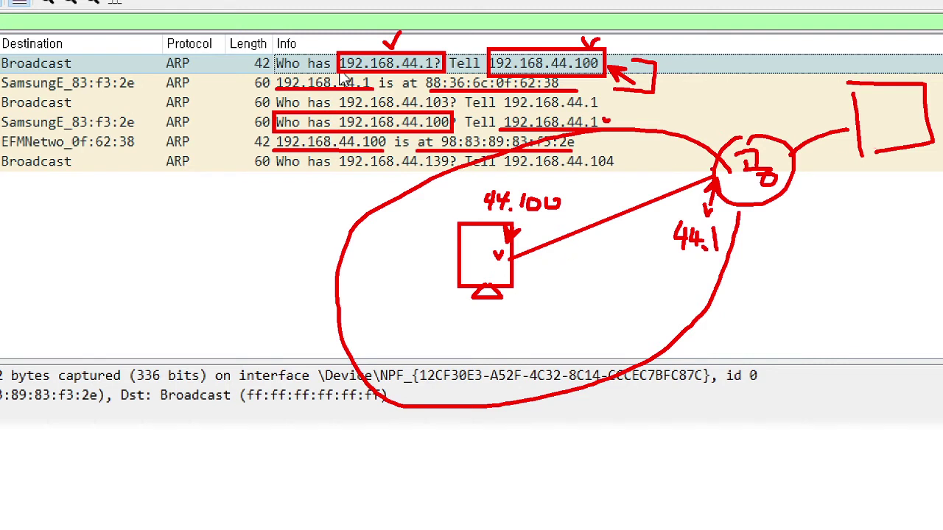
Add check marks at both ends of the link and draw a box marked 2 beside the computer and the router.
left_click_drag(700, 159, 713, 156)
left_click_drag(517, 232, 528, 237)
mouse_move(517, 283)
left_mouse_down()
mouse_move(517, 325)
mouse_move(555, 334)
mouse_move(514, 333)
mouse_move(538, 327)
left_mouse_up()
mouse_move(700, 187)
left_mouse_down()
mouse_move(707, 235)
mouse_move(752, 227)
mouse_move(715, 230)
mouse_move(732, 221)
left_mouse_up()
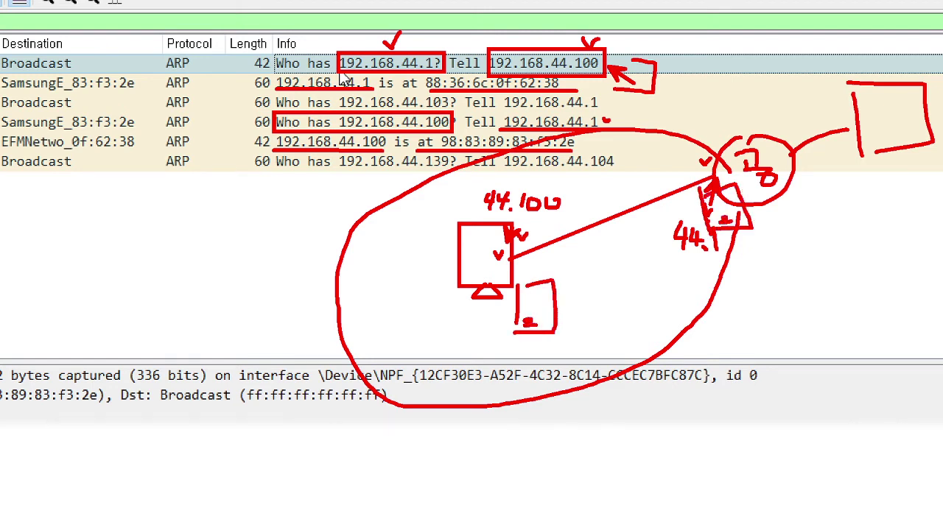
Draw a small box inside the sketched computer and underline the 44.100 and 44.1 address labels.
mouse_move(485, 247)
left_mouse_down()
mouse_move(495, 258)
mouse_move(504, 240)
left_mouse_up()
left_click_drag(487, 252, 488, 276)
left_click_drag(484, 216, 552, 213)
left_click_drag(681, 259, 740, 255)
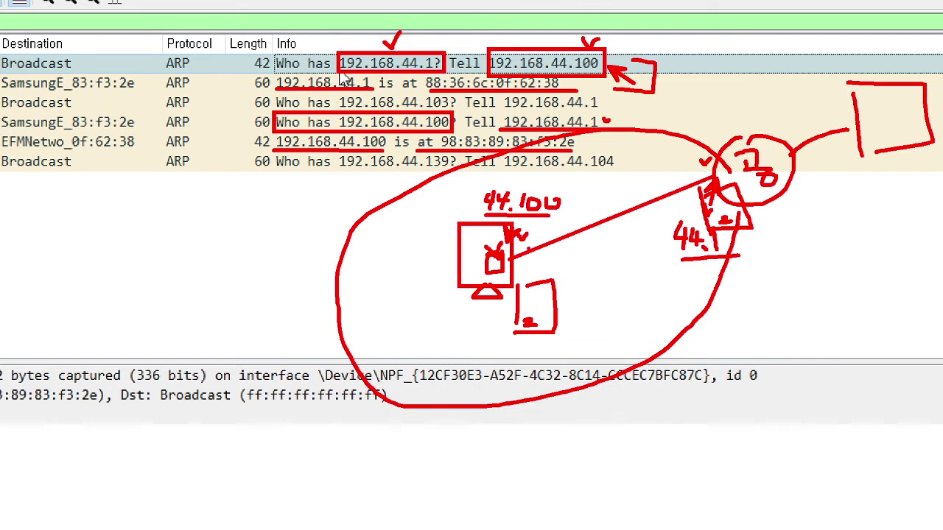
Draw opposing arrows along the sketched link, one from the computer toward the router and one back toward the computer.
mouse_move(517, 248)
left_mouse_down()
mouse_move(597, 209)
mouse_move(604, 216)
left_mouse_up()
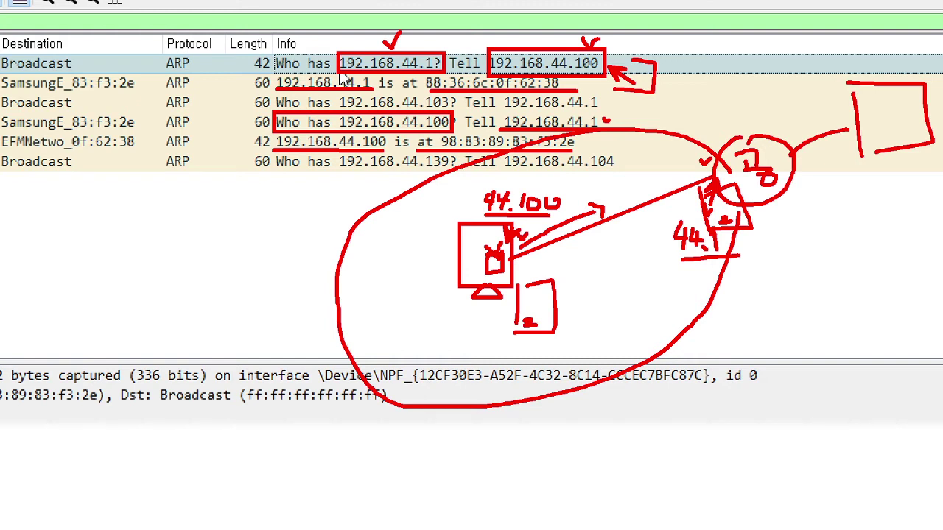
left_click_drag(712, 169, 565, 244)
mouse_move(584, 235)
left_mouse_down()
mouse_move(566, 243)
mouse_move(586, 253)
left_mouse_up()
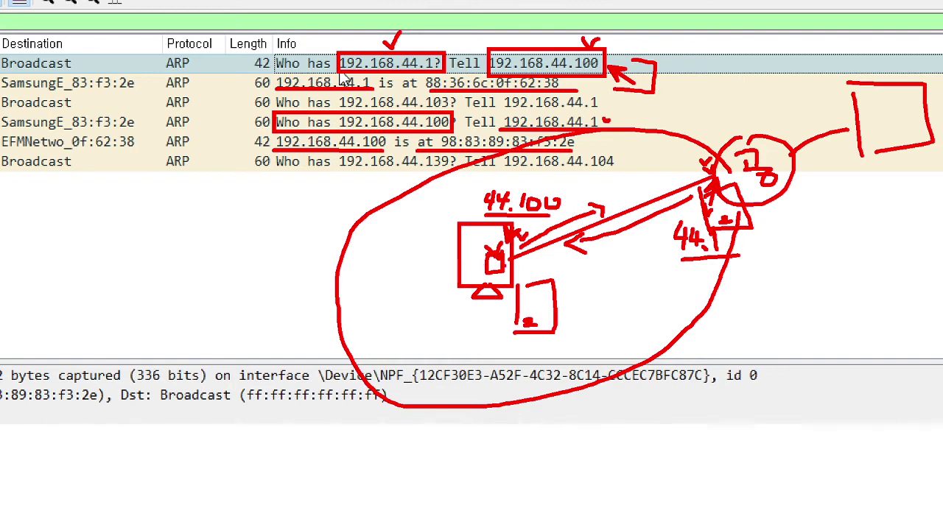
Draw an arrow to the small box inside the computer, write an underlined arp -a beside the computer, and exit the annotation mode.
mouse_move(466, 263)
left_mouse_down()
mouse_move(483, 262)
mouse_move(477, 272)
left_mouse_up()
mouse_move(357, 268)
left_mouse_down()
mouse_move(366, 279)
mouse_move(377, 264)
left_mouse_up()
mouse_move(374, 265)
left_mouse_down()
mouse_move(372, 287)
mouse_move(377, 277)
left_mouse_up()
mouse_move(387, 268)
left_mouse_down()
mouse_move(403, 267)
mouse_move(413, 283)
left_mouse_up()
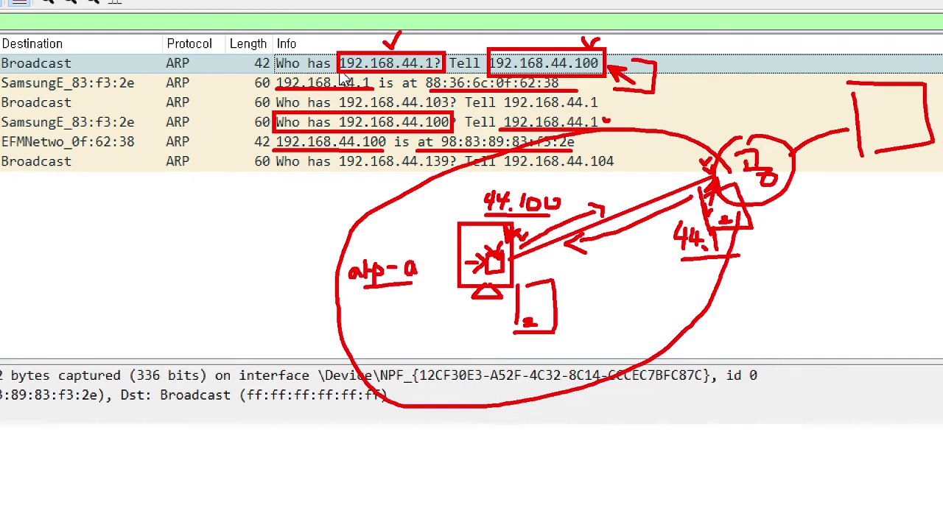
key("Escape")
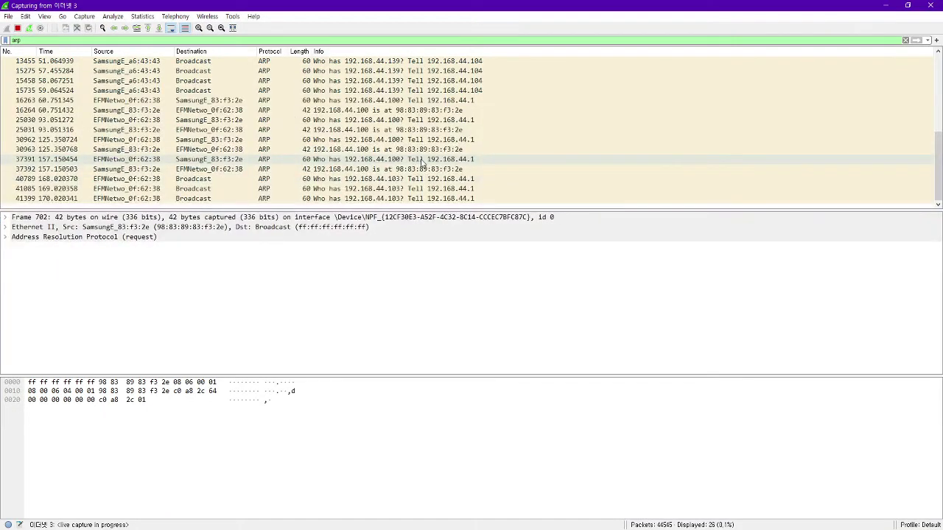
Restart the live capture without saving the captured packets.
key("alt+Tab")
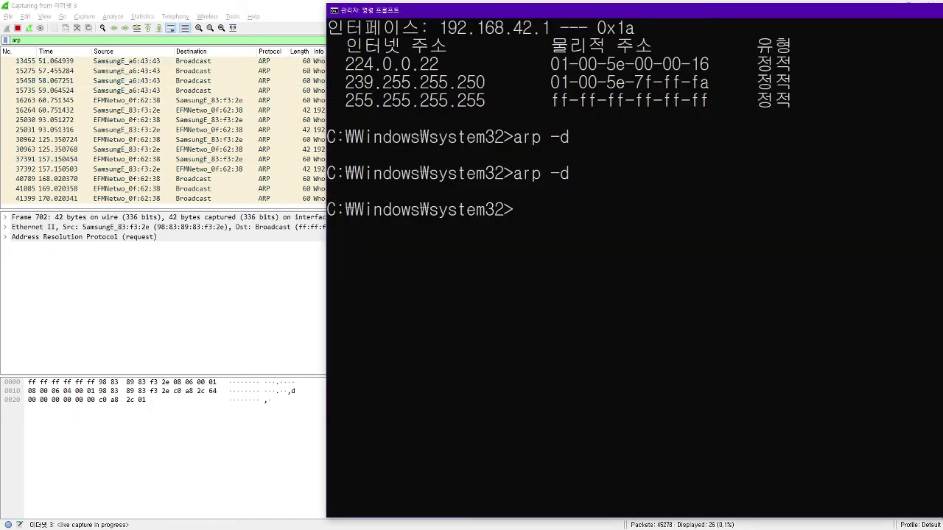
left_click(29, 28)
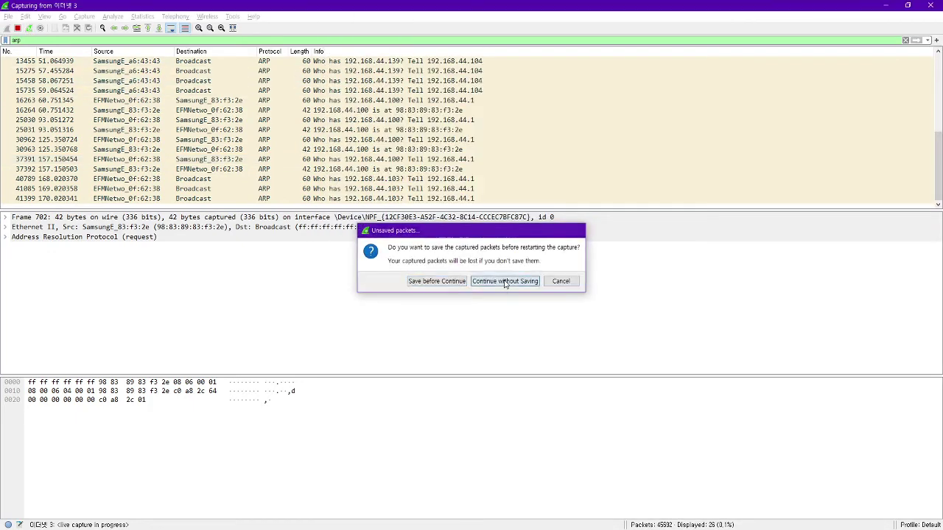
left_click(496, 282)
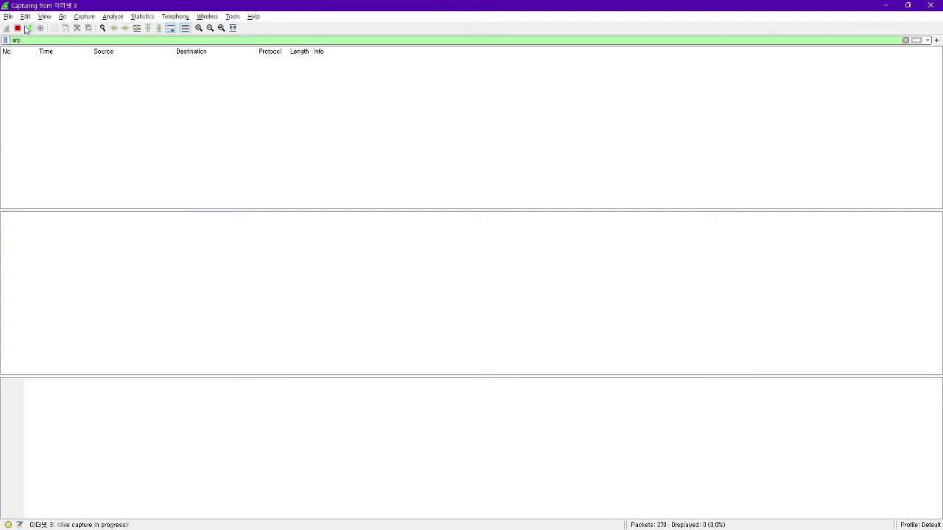
Switch to the administrator command prompt and clear the ARP cache with arp -d.
key("alt+Tab")
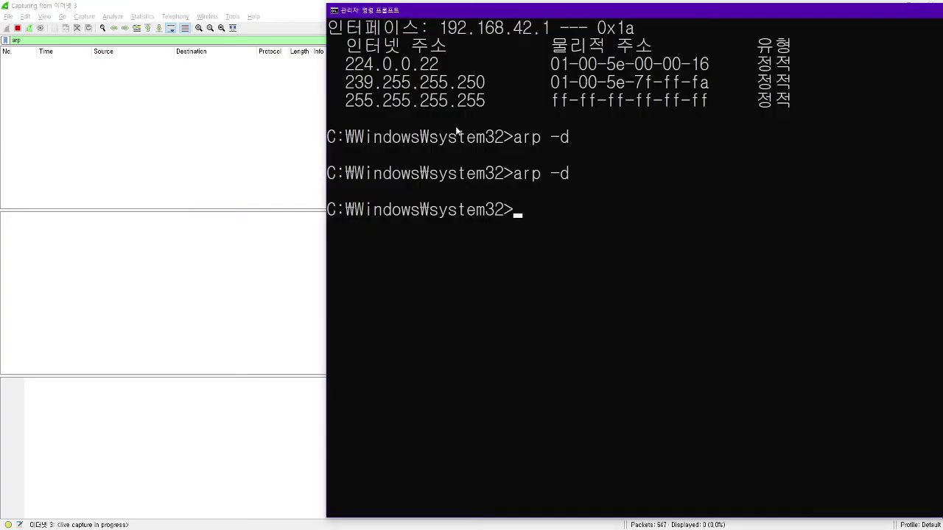
key("Up")
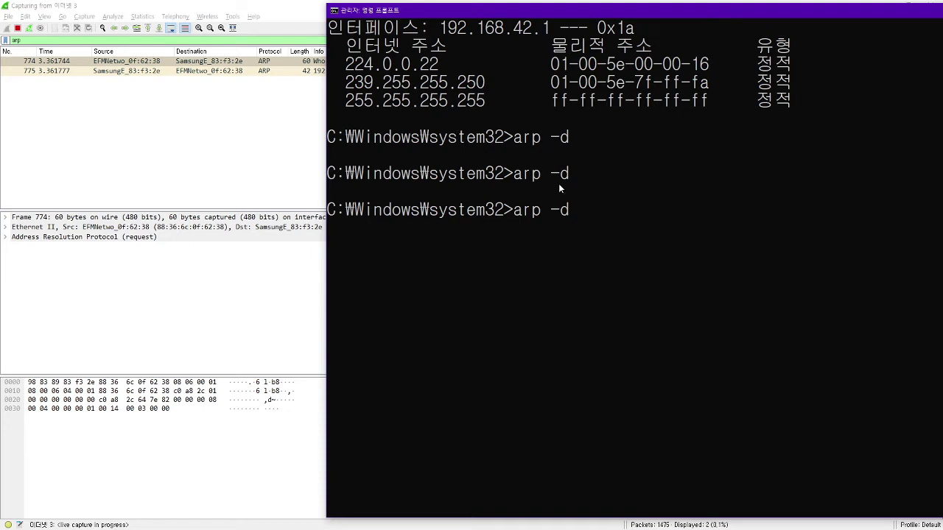
key("Return")
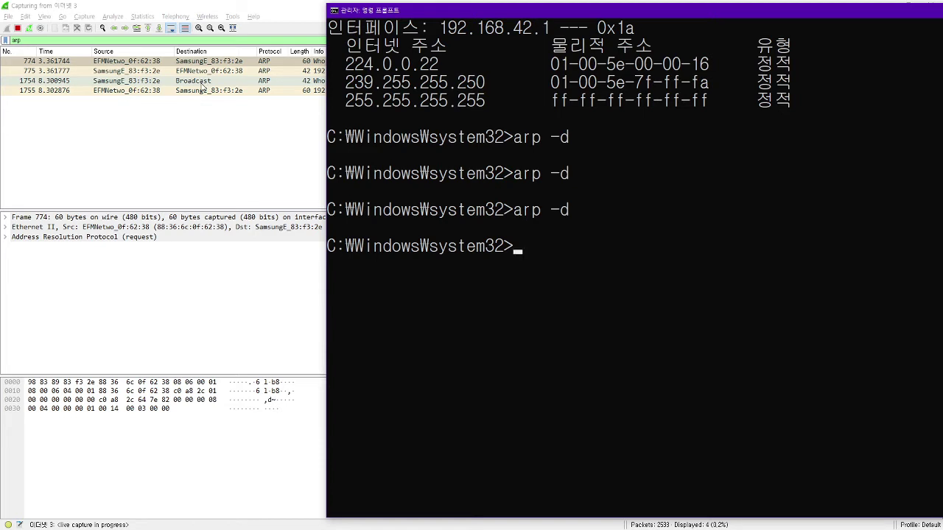
List the ARP table with arp -a and highlight the IP address and physical address of the 192.168.44.1 entry.
type("arp -a")
key("Return")
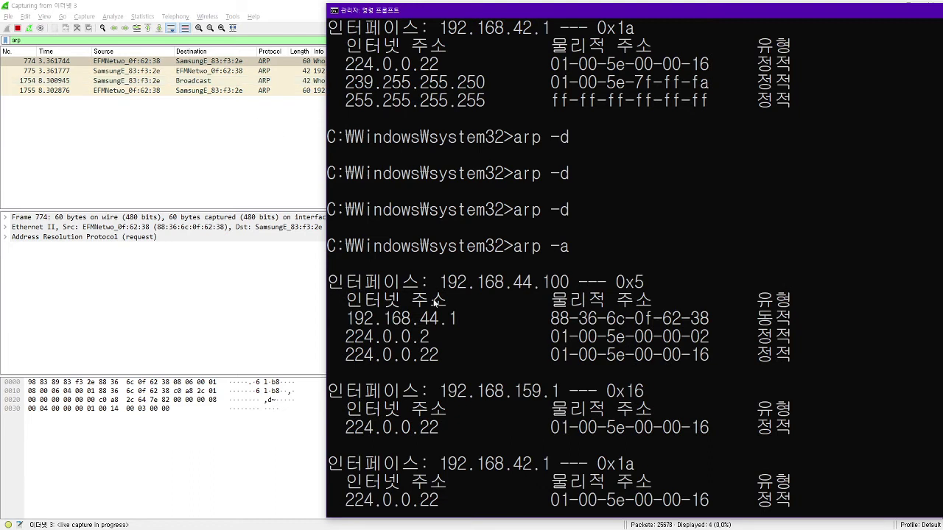
left_click_drag(346, 318, 454, 317)
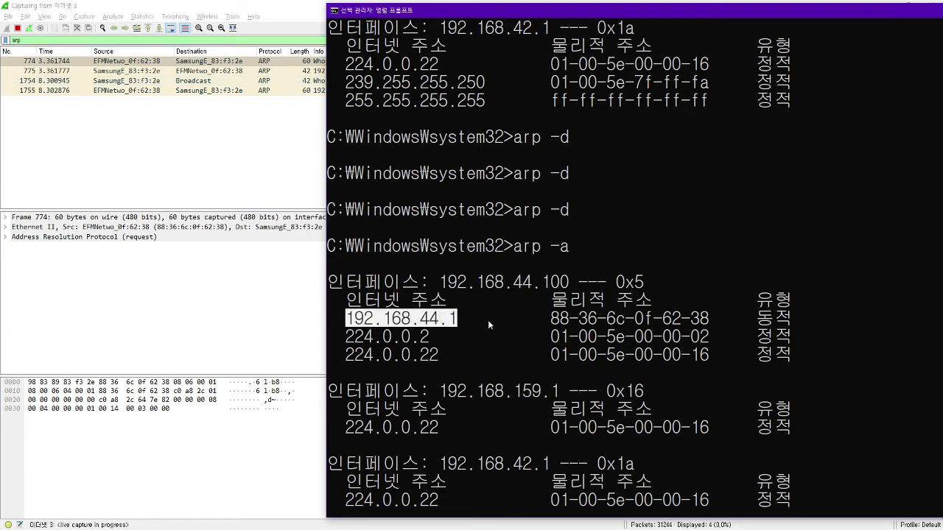
left_click_drag(553, 318, 737, 318)
left_click(702, 319)
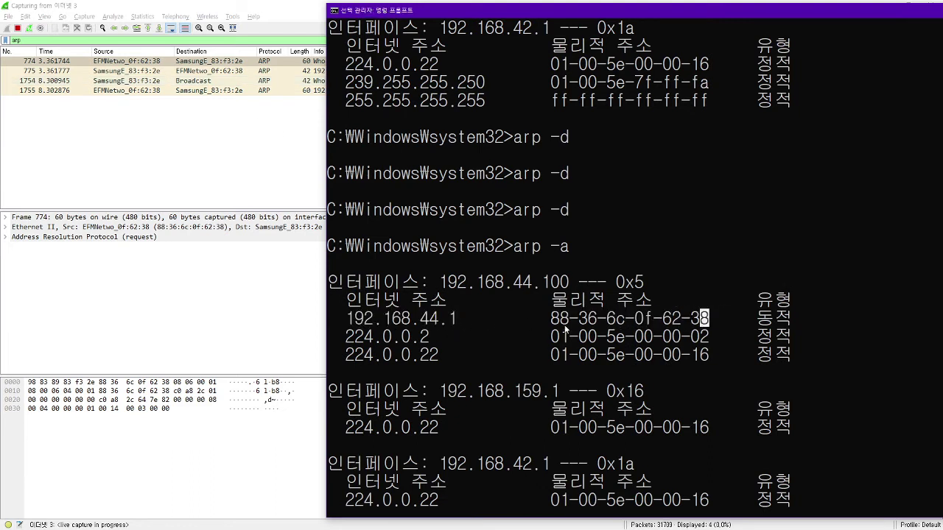
left_click_drag(543, 319, 717, 322)
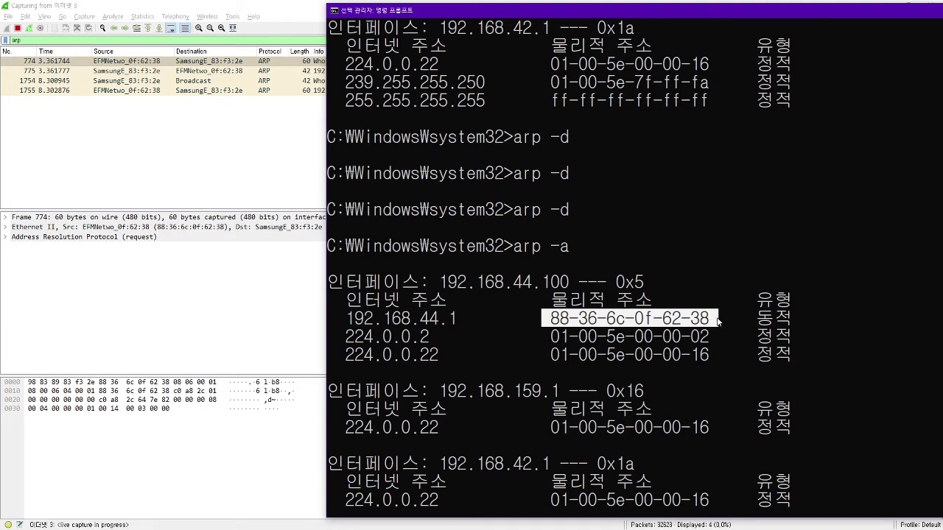
Switch to Wireshark and examine the first ARP request for 192.168.44.100 and its reply.
left_click(211, 171)
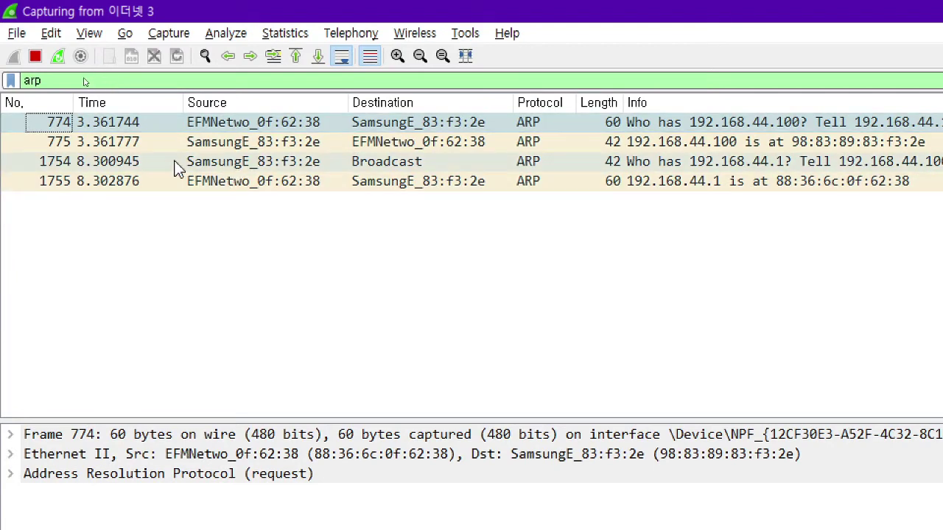
left_click(225, 142)
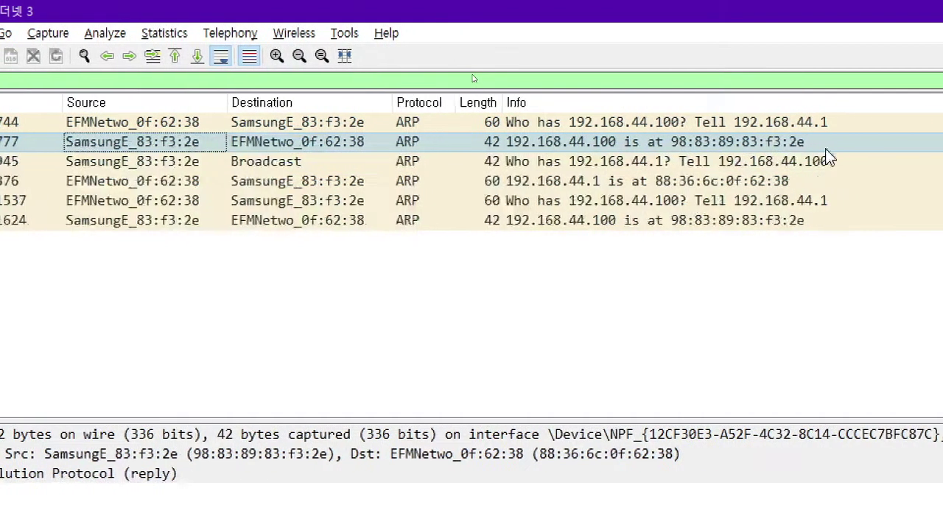
left_click(652, 125)
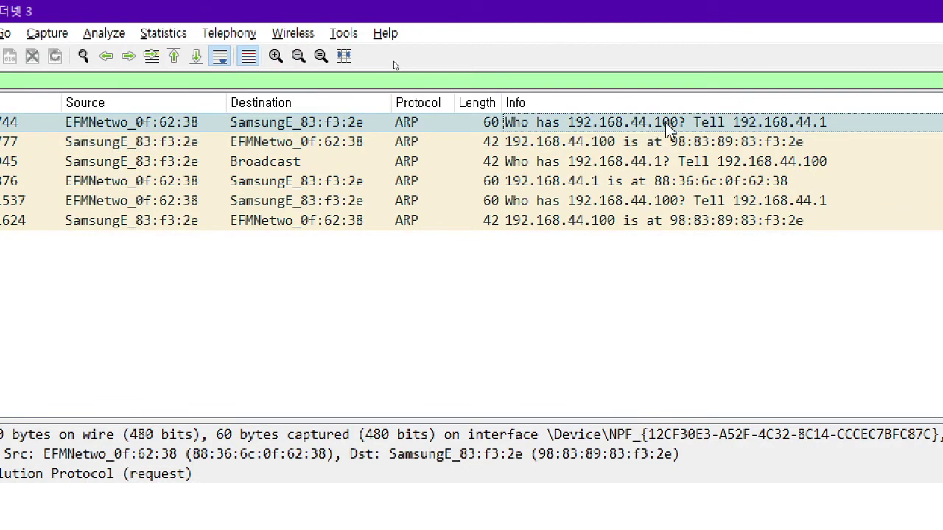
left_click(588, 144)
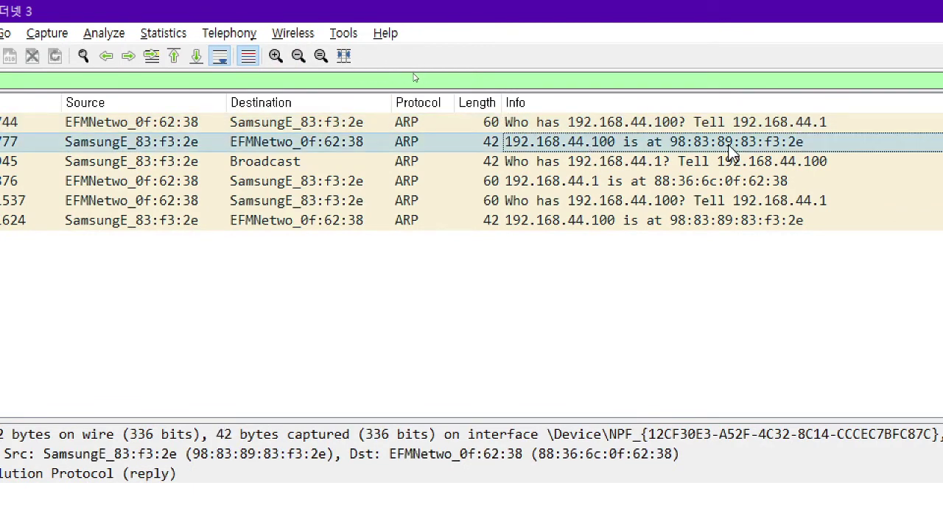
left_click(651, 127)
left_click(603, 143)
Compare the broadcast ARP request for 192.168.44.1 with its reply.
left_click(658, 162)
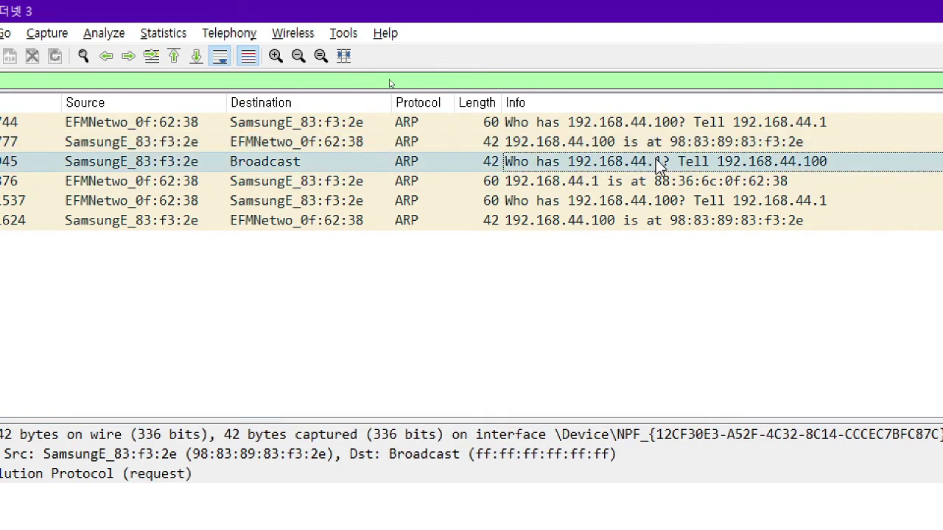
left_click(584, 190)
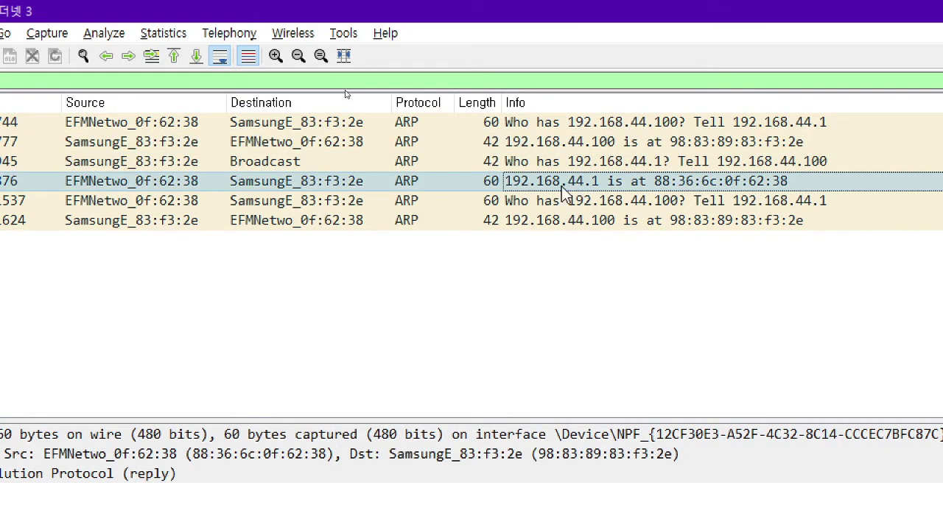
key("Up")
key("Down")
key("Up")
left_click(586, 182)
Compare the last ARP request for 192.168.44.100 with the reply that follows it.
left_click(583, 221)
left_click(590, 205)
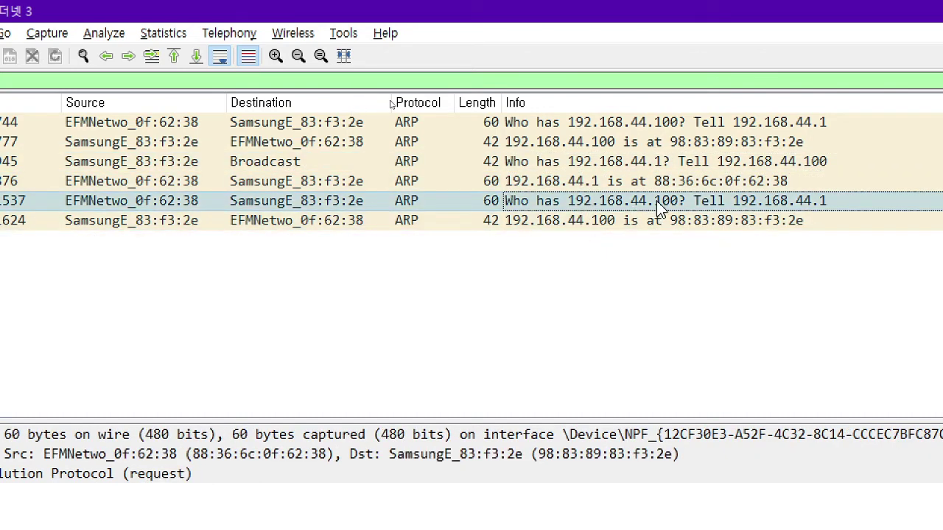
left_click(570, 221)
key("Up")
key("Down")
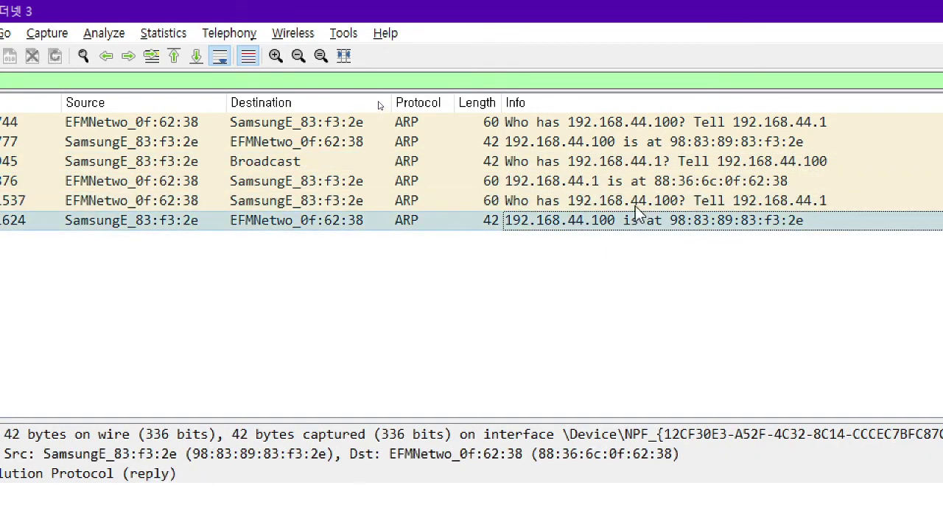
key("Up")
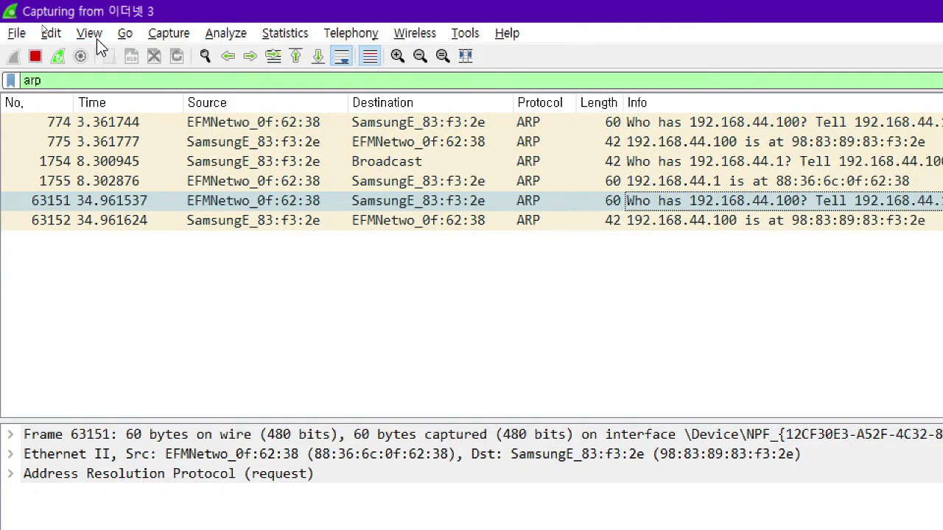
Stop the capture and enlarge the packet details area by shrinking the packet list to just below its last row.
left_click(36, 57)
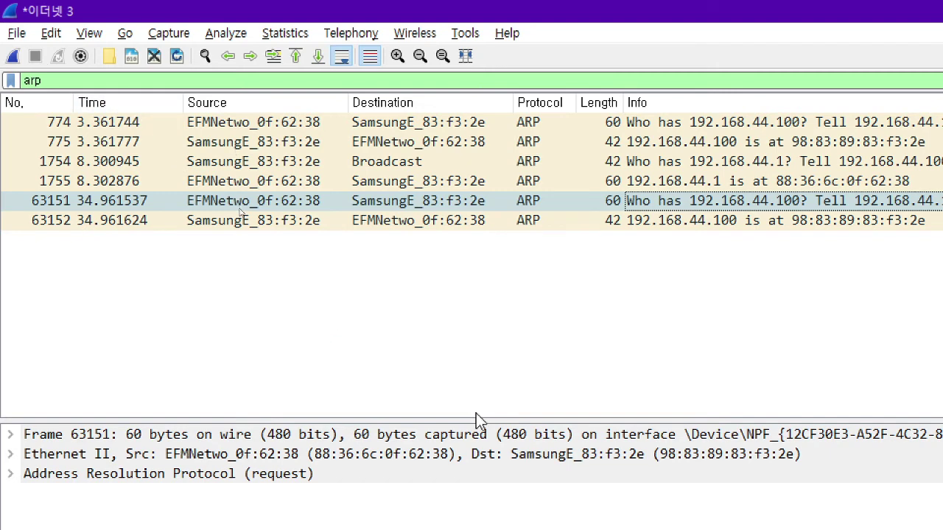
left_click_drag(480, 419, 516, 246)
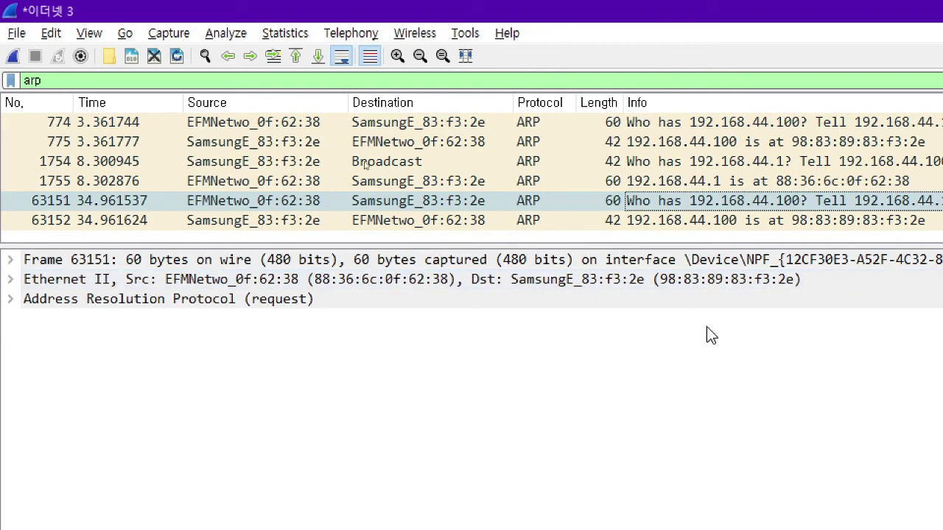
Select packet 1754, the broadcast ARP request sent by SamsungE_83:f3:2e.
left_click(509, 202)
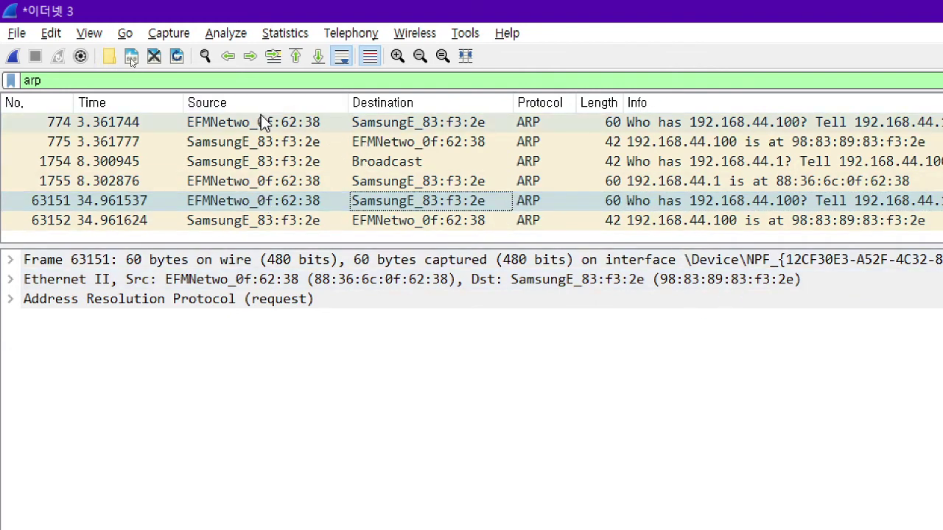
left_click(264, 121)
left_click(271, 162)
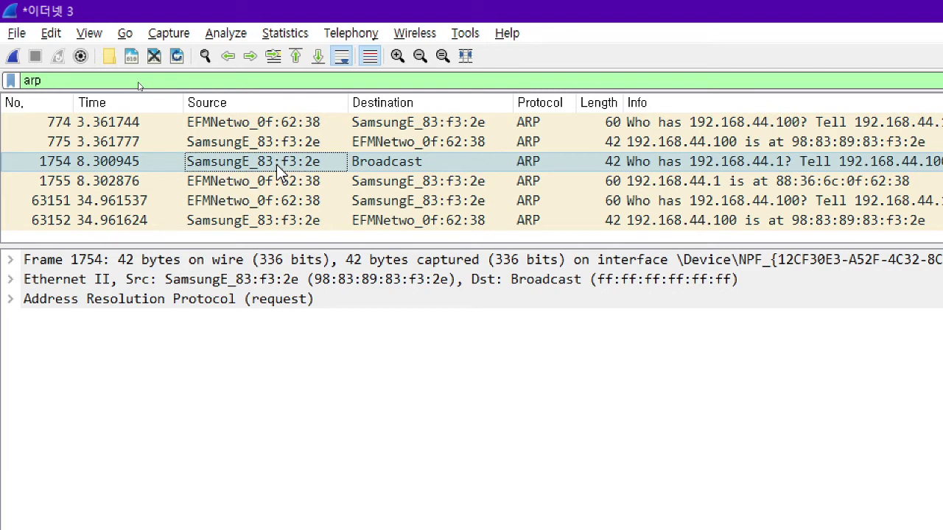
Switch to the administrator command prompt and list the full network adapter configuration with ipconfig /all.
key("alt+Tab")
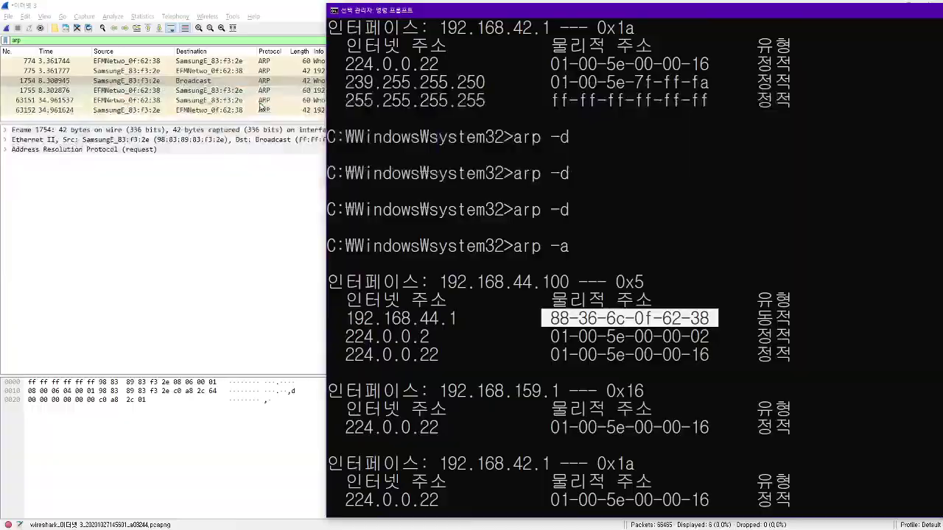
scroll(487, 188, "down", 8)
type("ipconfig -")
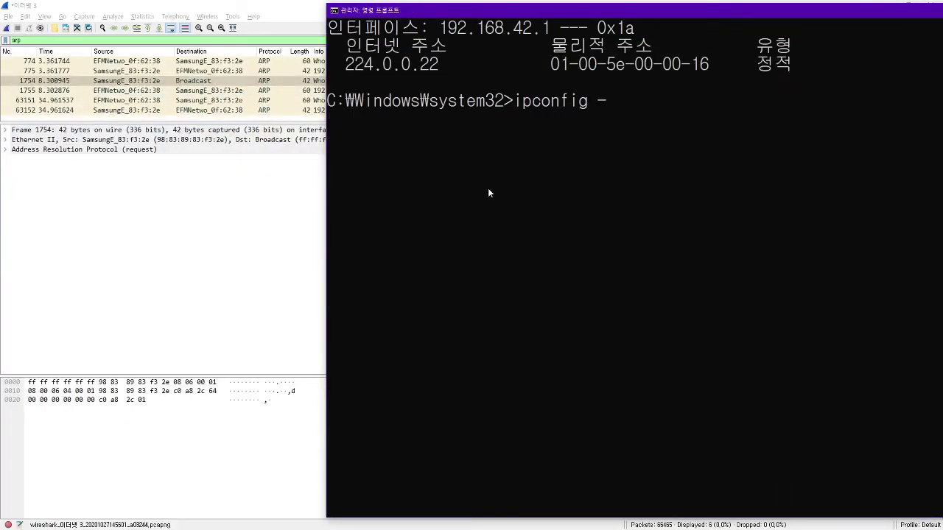
key("BackSpace")
type("/all")
key("Return")
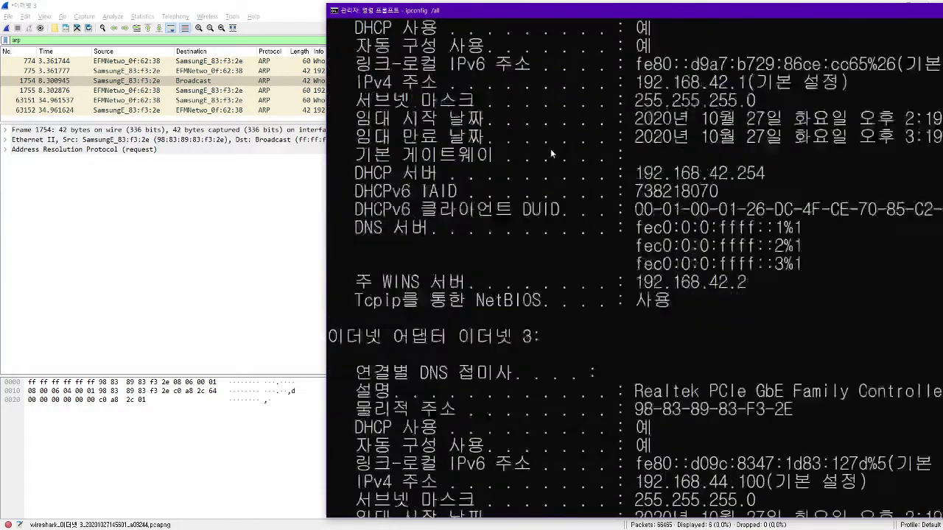
Highlight the physical address of the 이더넷 3 adapter and move the console window clear of the captured packet list.
scroll(667, 292, "up", 2)
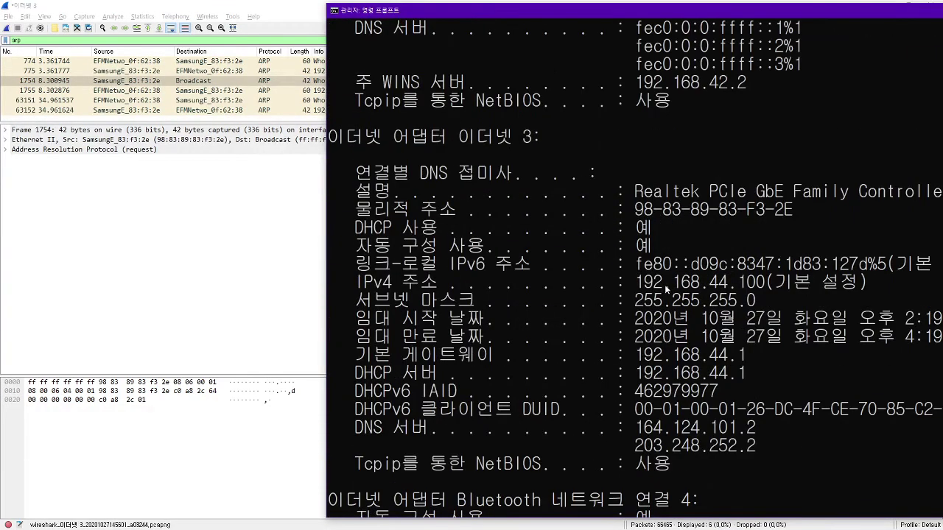
scroll(683, 263, "down", 2)
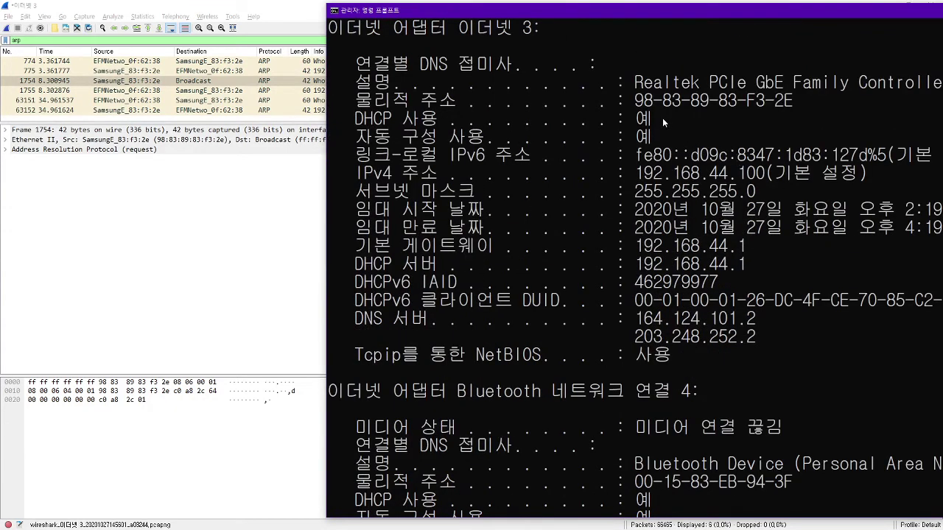
left_click_drag(636, 100, 790, 104)
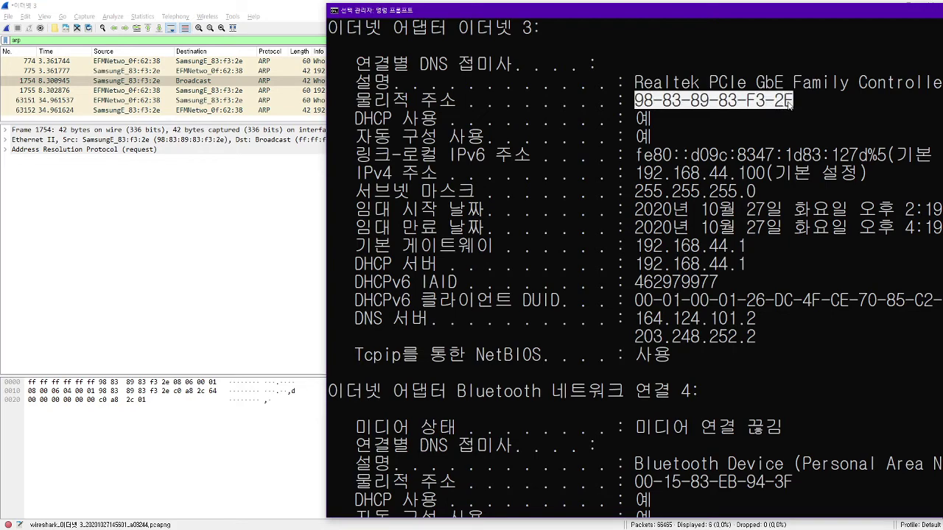
left_click_drag(638, 102, 792, 106)
left_click_drag(590, 15, 313, 97)
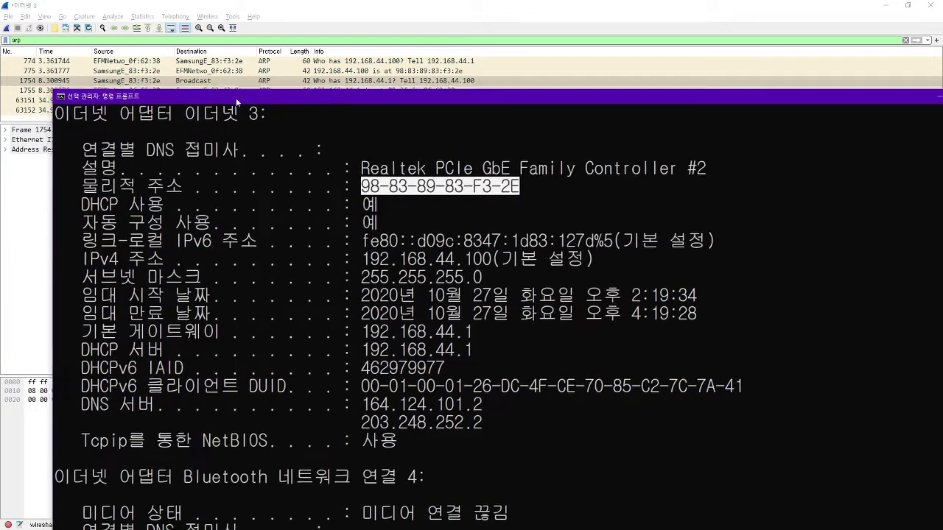
left_click_drag(237, 103, 573, 119)
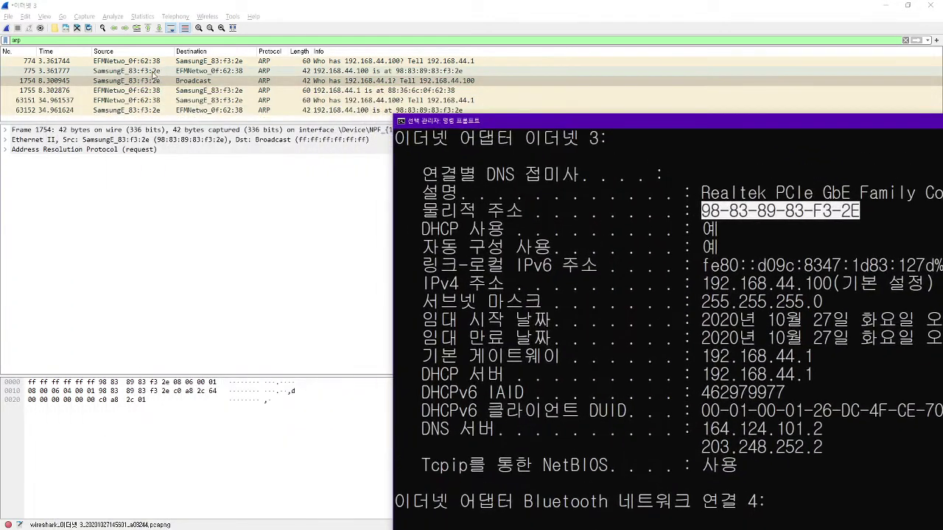
Switch to Wireshark and expand packet 1754's Ethernet II header together with its destination and source address entries.
left_click(145, 83)
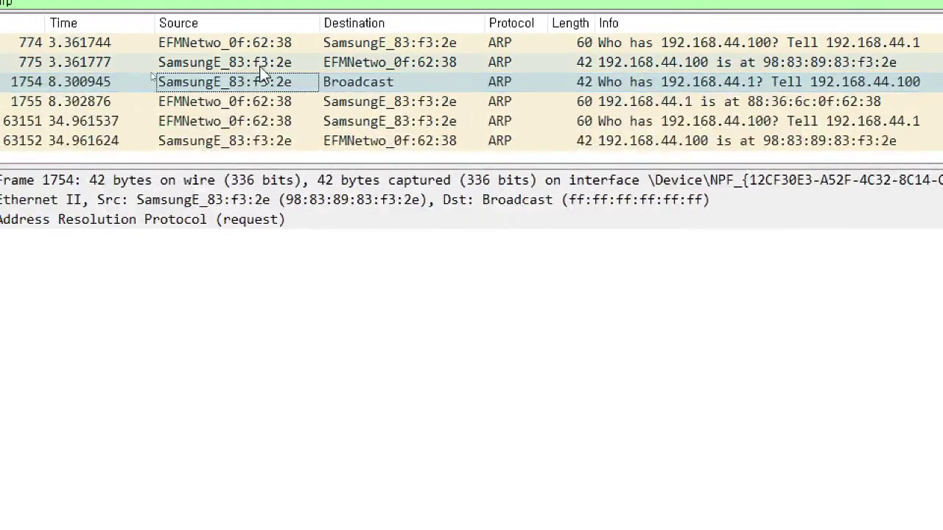
left_click(53, 198)
left_click(51, 182)
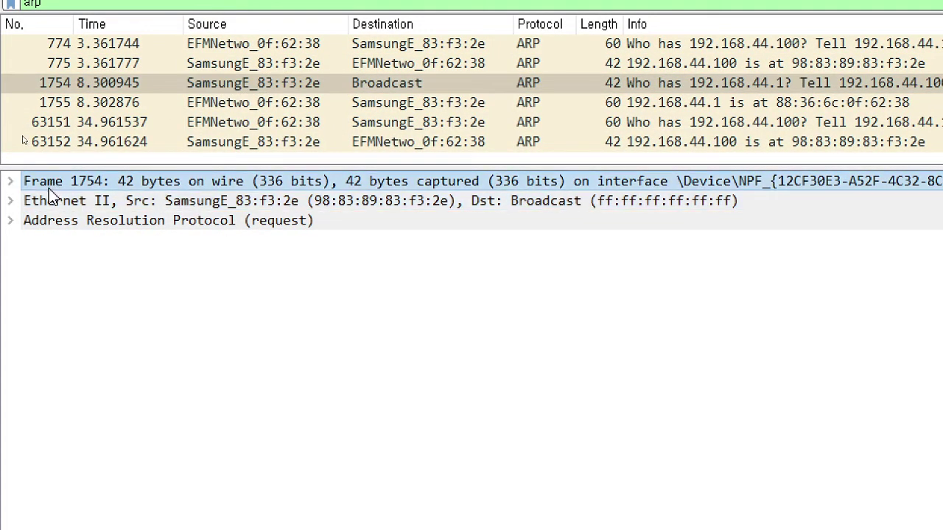
left_click(26, 202)
left_click(10, 202)
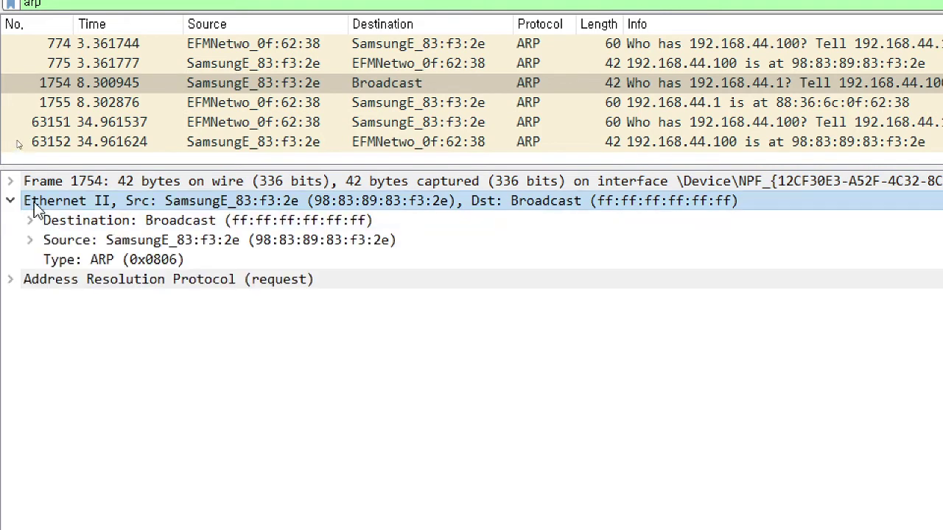
left_click(30, 241)
left_click(29, 221)
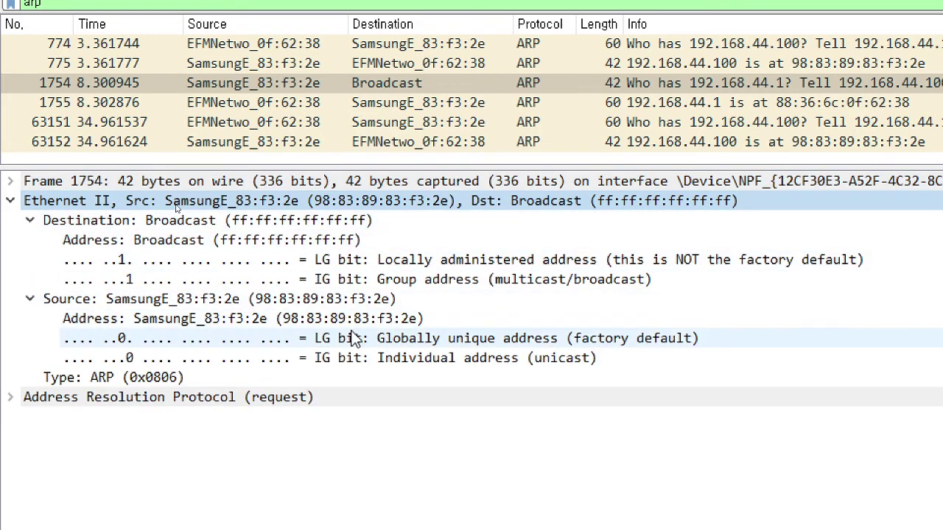
Examine the source address, destination address and type fields in packet 1754's Ethernet II header.
left_click(148, 304)
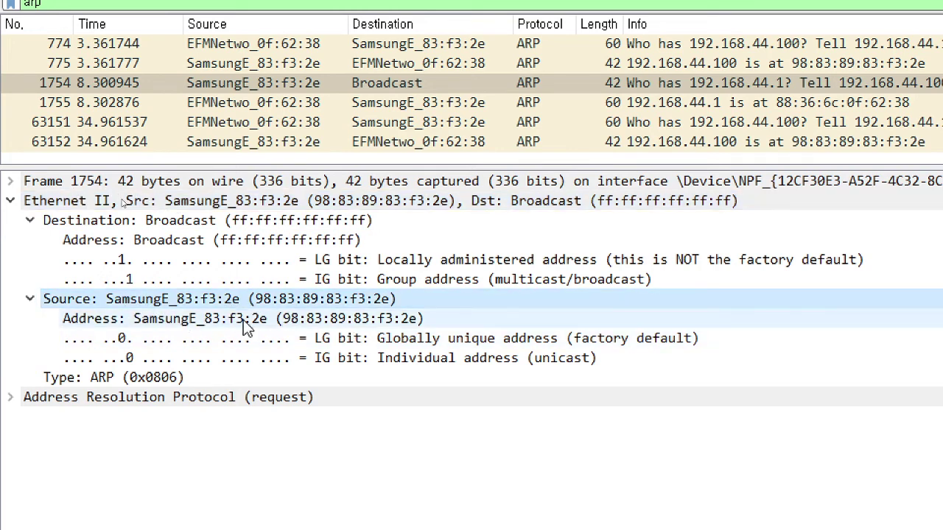
left_click(158, 220)
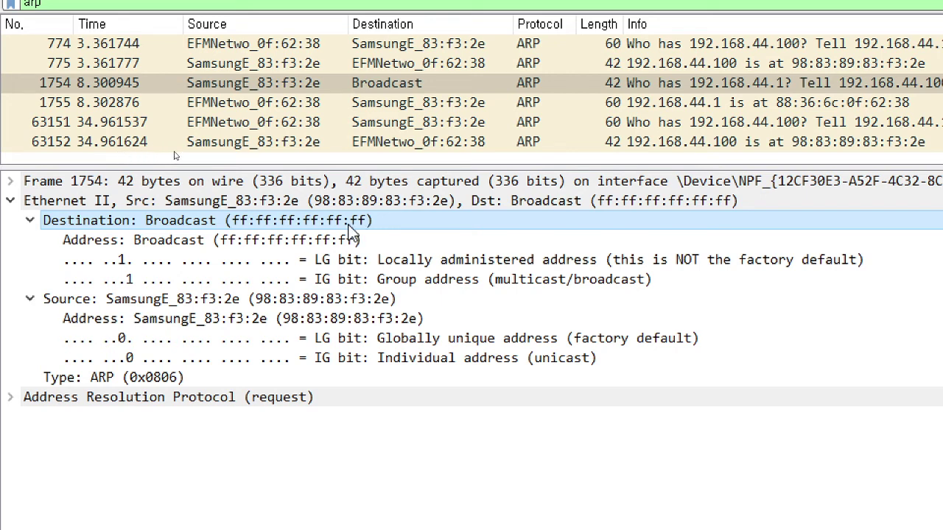
left_click(163, 389)
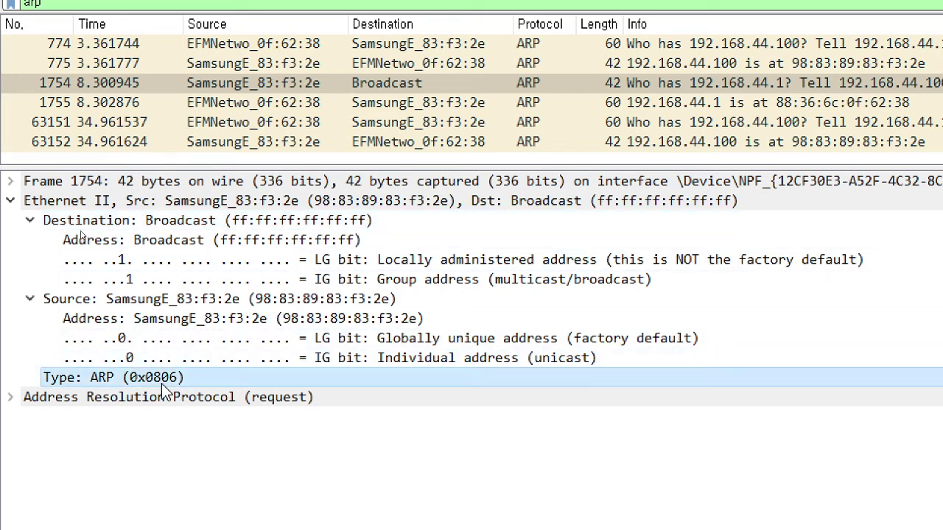
left_click(106, 201)
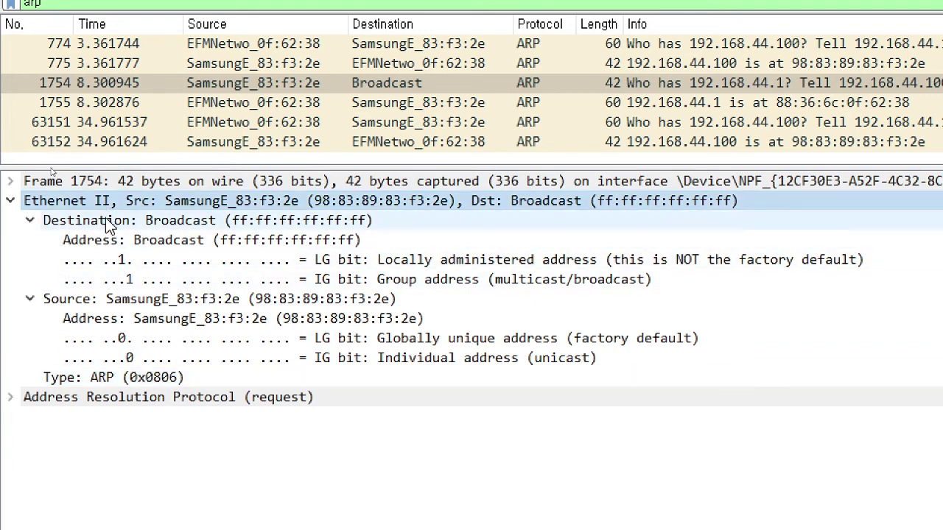
left_click(105, 375)
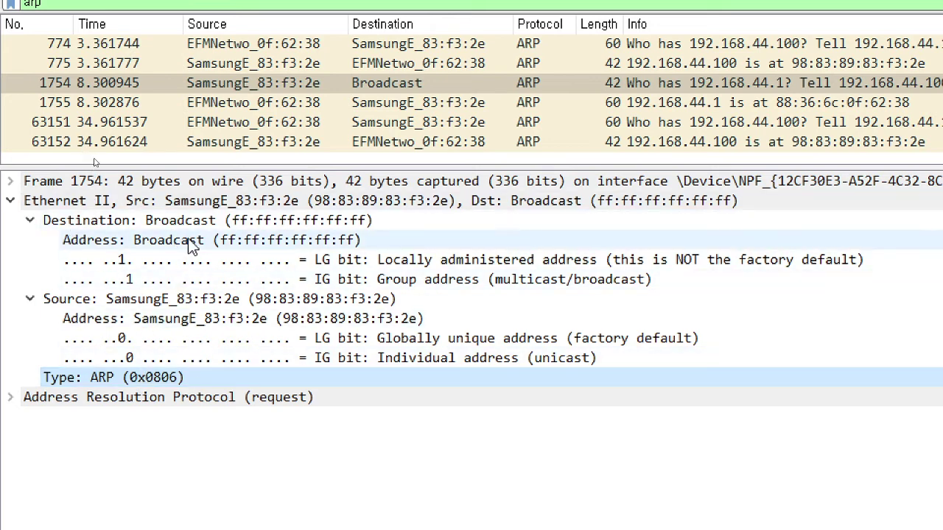
Collapse the Ethernet II header, then expand and select the Address Resolution Protocol (request) section of packet 1754.
left_click(11, 201)
left_click(11, 221)
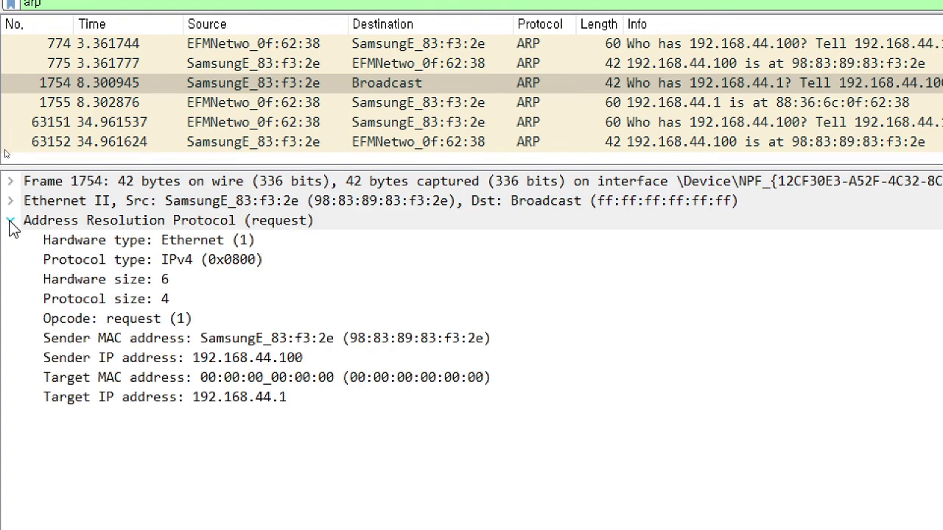
left_click(47, 225)
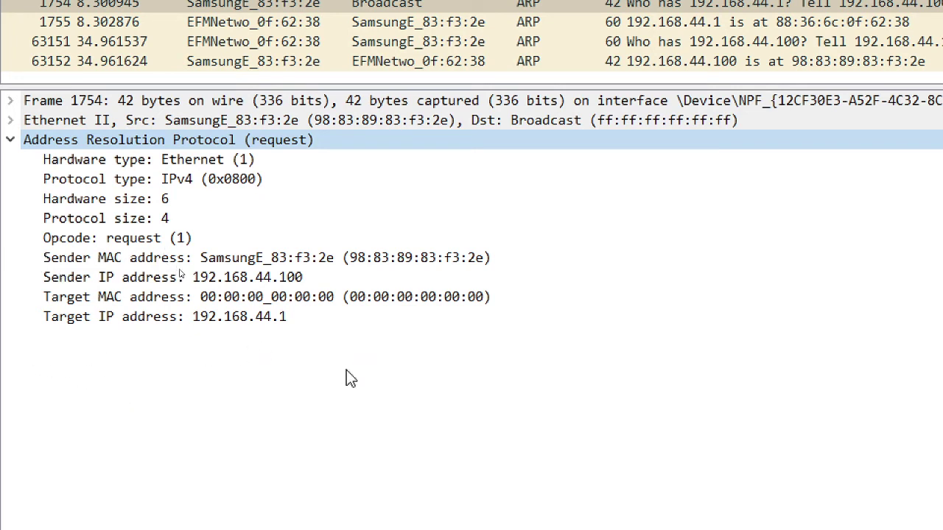
Sketch two boxes for the communicating hosts in the blank area beside the ARP fields, linked by a double-headed arrow.
key("ctrl+2")
mouse_move(352, 322)
left_mouse_down()
mouse_move(345, 405)
mouse_move(377, 399)
left_mouse_up()
mouse_move(787, 285)
left_mouse_down()
mouse_move(795, 355)
mouse_move(806, 362)
left_mouse_up()
left_click_drag(453, 413, 791, 389)
mouse_move(780, 382)
left_mouse_down()
mouse_move(793, 390)
mouse_move(773, 403)
left_mouse_up()
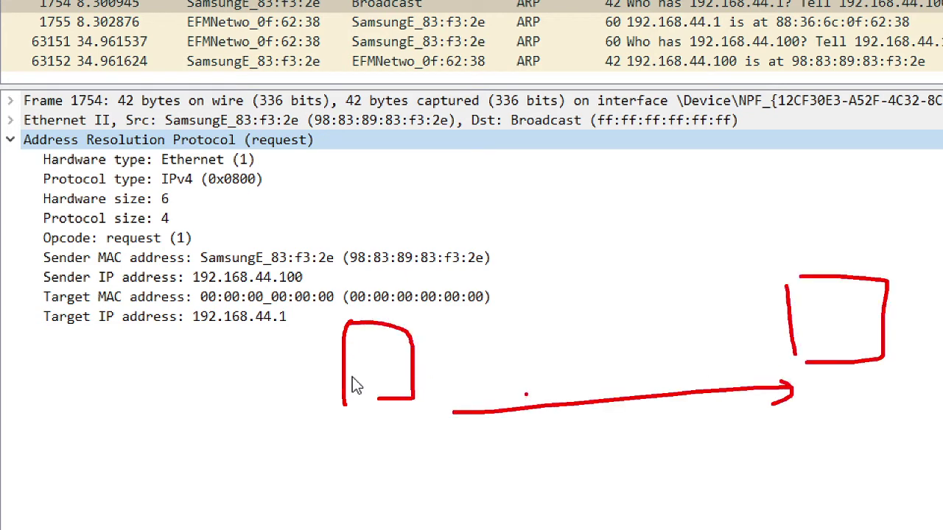
mouse_move(453, 412)
left_mouse_down()
mouse_move(450, 425)
mouse_move(469, 427)
left_mouse_up()
Draw two stacked header blocks beside the first host box, mark the larger one 3, and point arrows at the smaller one.
mouse_move(383, 363)
left_mouse_down()
mouse_move(461, 395)
mouse_move(473, 397)
mouse_move(479, 379)
left_mouse_up()
left_click_drag(486, 361, 463, 383)
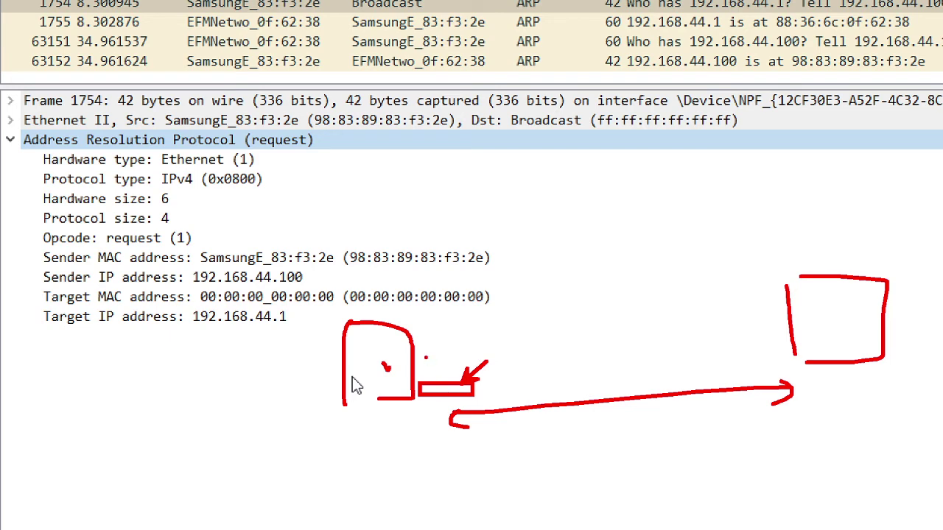
left_click_drag(417, 356, 471, 389)
mouse_move(517, 389)
left_mouse_down()
mouse_move(471, 389)
mouse_move(452, 394)
mouse_move(459, 399)
left_mouse_up()
left_click_drag(436, 386, 468, 388)
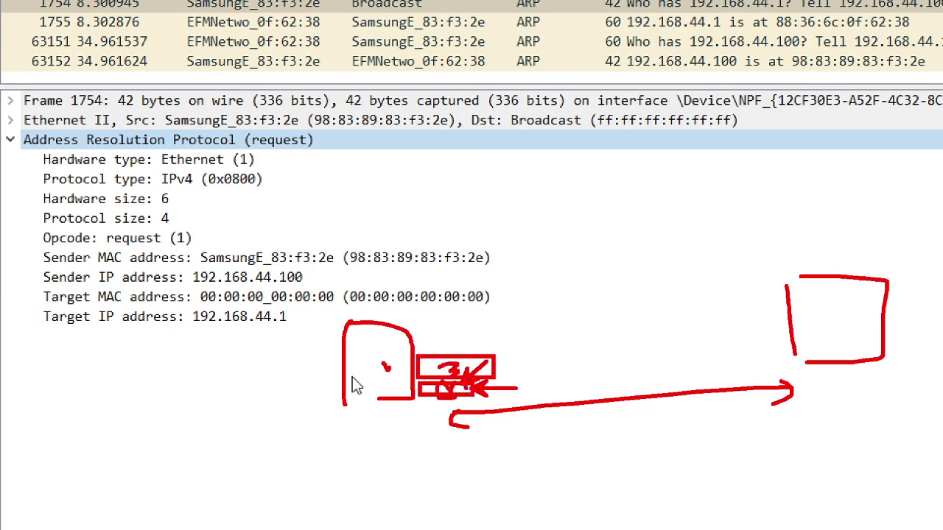
Draw a large X below the ARP fields, underline the Address Resolution Protocol (request) heading, and clear all annotations.
left_click_drag(169, 359, 29, 498)
left_click_drag(34, 369, 201, 515)
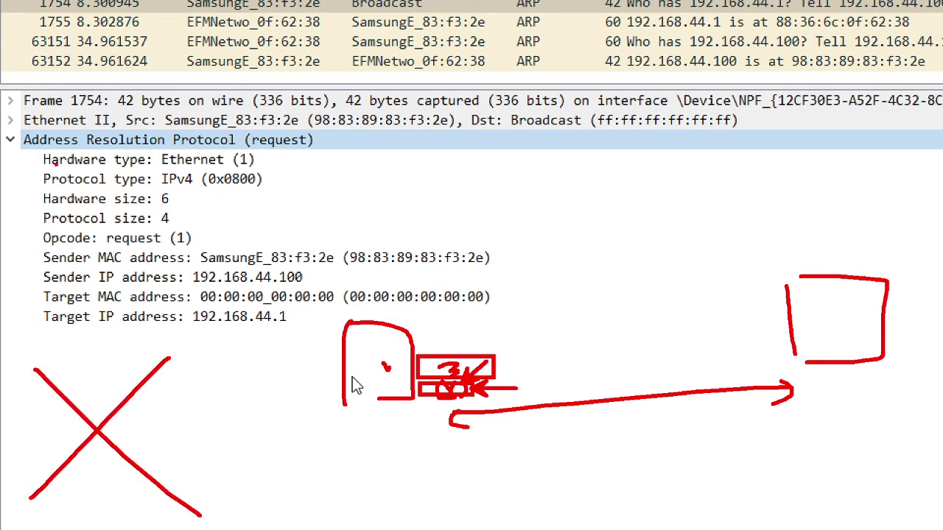
left_click_drag(13, 146, 318, 146)
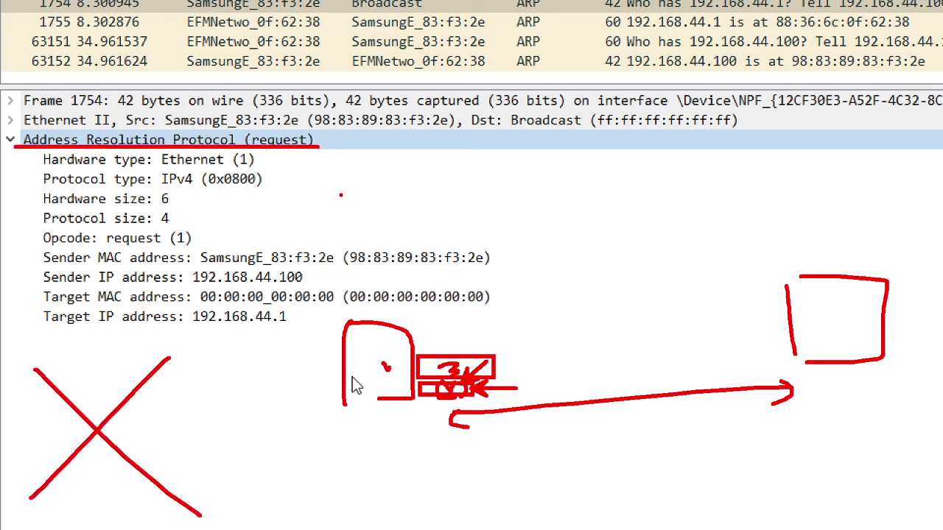
left_click(478, 399)
left_click_drag(528, 381, 530, 390)
left_click(535, 379)
left_click(534, 387)
key("Escape")
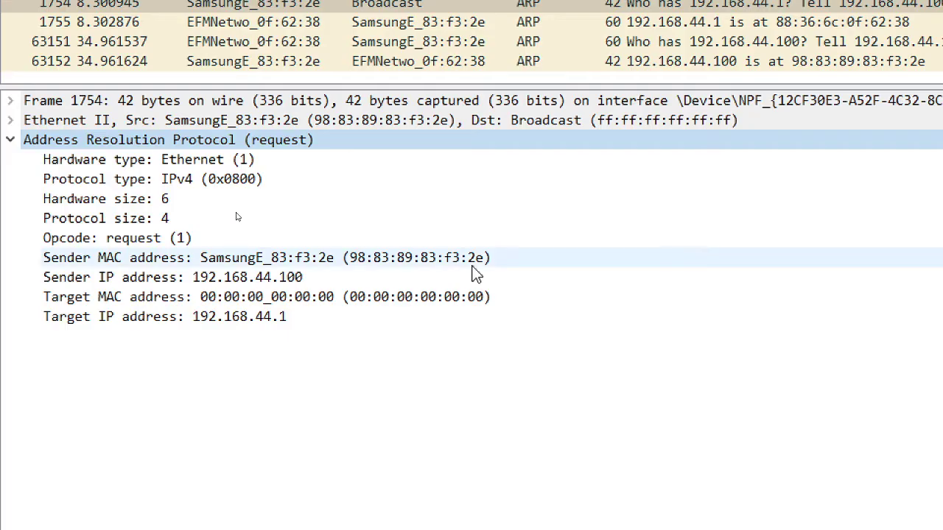
Select the ARP hardware type field and mark the lines sketched for 도로, 바다 and 하늘 to illustrate different transmission media.
left_click(175, 162)
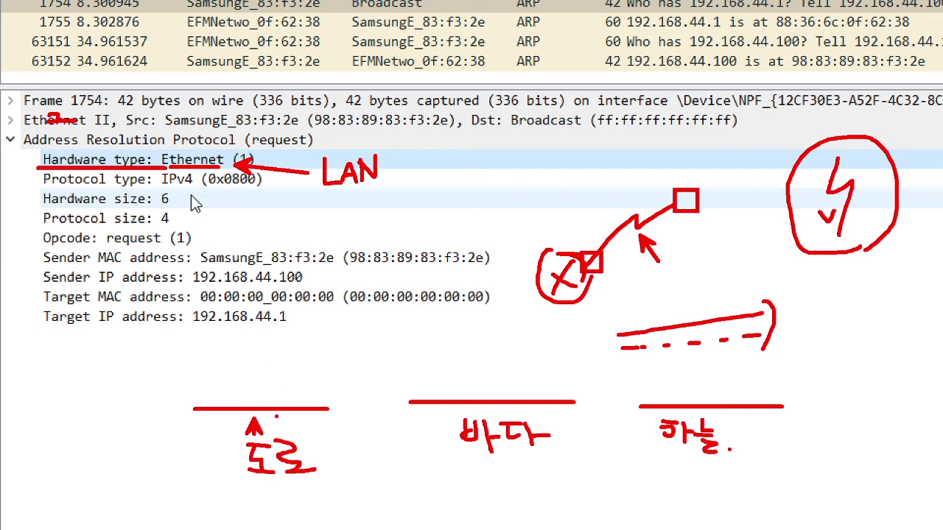
left_click_drag(277, 417, 285, 422)
mouse_move(261, 379)
left_mouse_down()
mouse_move(271, 391)
mouse_move(281, 374)
left_mouse_up()
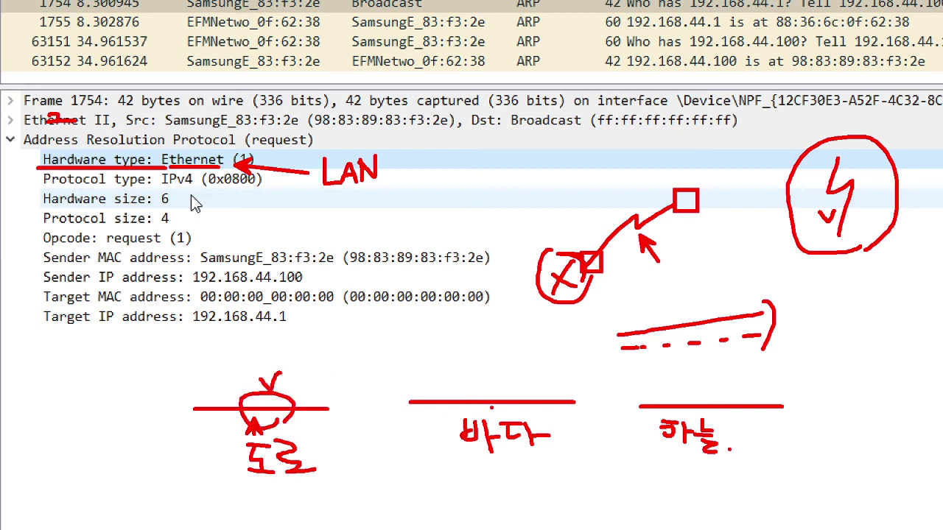
left_click_drag(516, 396, 518, 405)
left_click_drag(476, 367, 531, 382)
left_click_drag(667, 399, 672, 404)
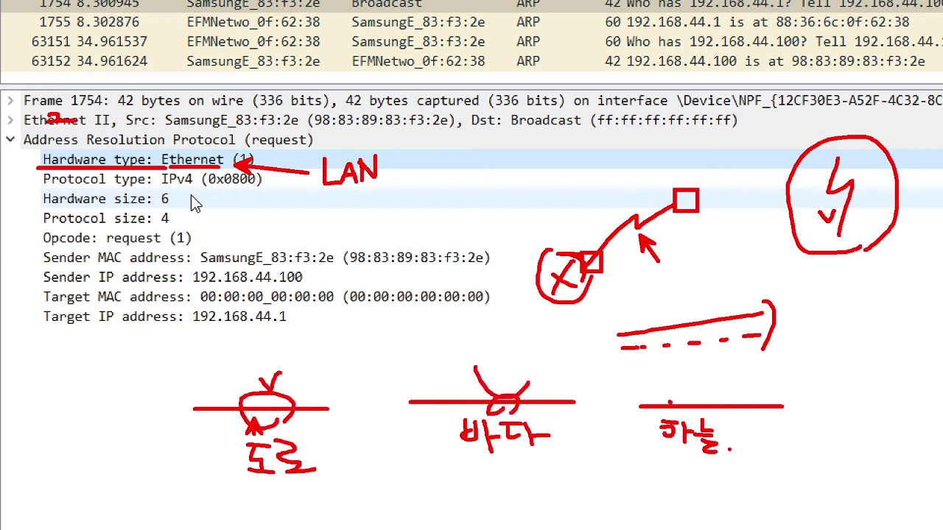
mouse_move(701, 364)
left_mouse_down()
mouse_move(679, 386)
mouse_move(712, 386)
left_mouse_up()
left_click(717, 383)
Box the Ethernet hardware type, underline the ARP heading and the IPv4 protocol type, and write an underlined 3 beside them.
mouse_move(177, 170)
left_mouse_down()
mouse_move(153, 159)
mouse_move(225, 150)
mouse_move(211, 169)
mouse_move(178, 169)
left_mouse_up()
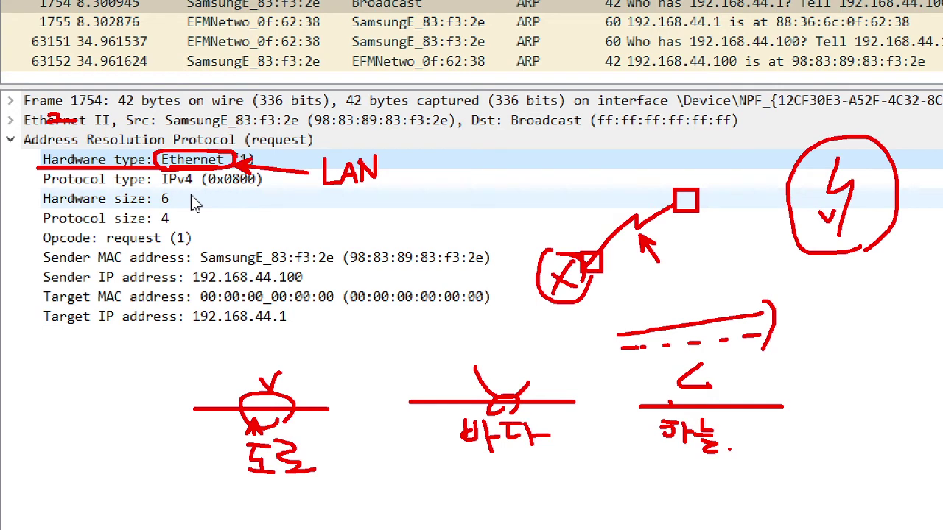
left_click_drag(271, 156, 238, 157)
left_click_drag(13, 147, 297, 149)
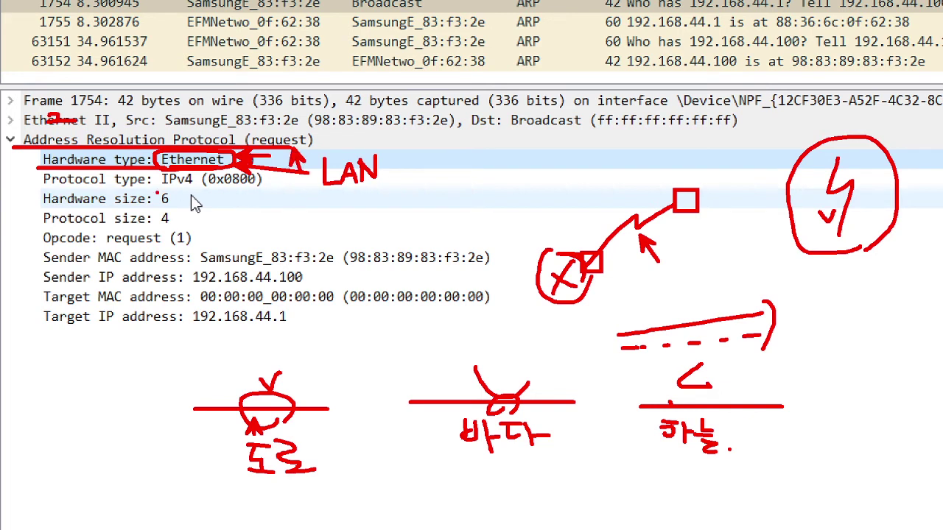
left_click_drag(39, 186, 195, 185)
mouse_move(283, 184)
left_mouse_down()
mouse_move(294, 210)
mouse_move(339, 215)
mouse_move(320, 220)
left_mouse_up()
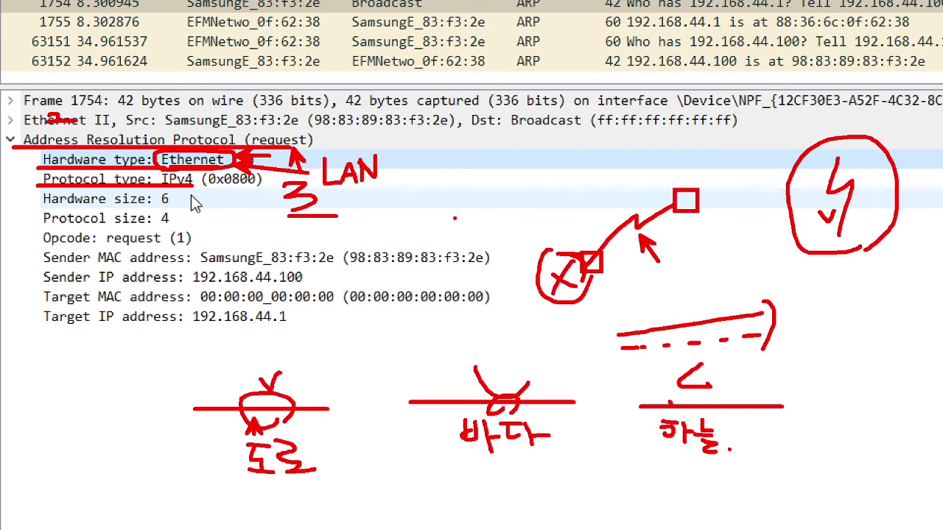
Write IP beside the ARP fields, frame it in a box, and draw a curved arrow from it ending in a check mark.
left_click_drag(480, 186, 501, 186)
mouse_move(492, 187)
left_mouse_down()
mouse_move(491, 214)
mouse_move(510, 212)
left_mouse_up()
mouse_move(510, 184)
left_mouse_down()
mouse_move(510, 220)
mouse_move(516, 210)
mouse_move(621, 178)
mouse_move(618, 187)
left_mouse_up()
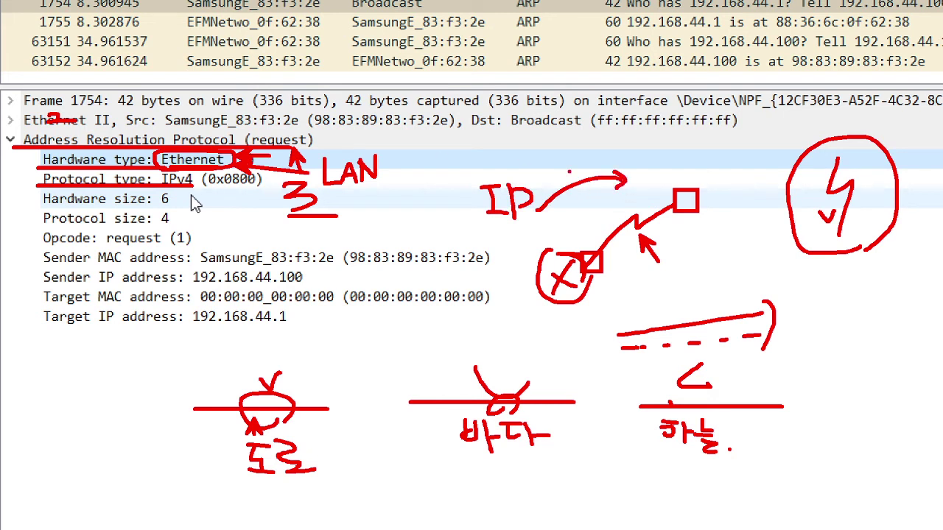
left_click_drag(629, 172, 639, 174)
mouse_move(485, 221)
left_mouse_down()
mouse_move(536, 223)
mouse_move(478, 179)
mouse_move(507, 224)
left_mouse_up()
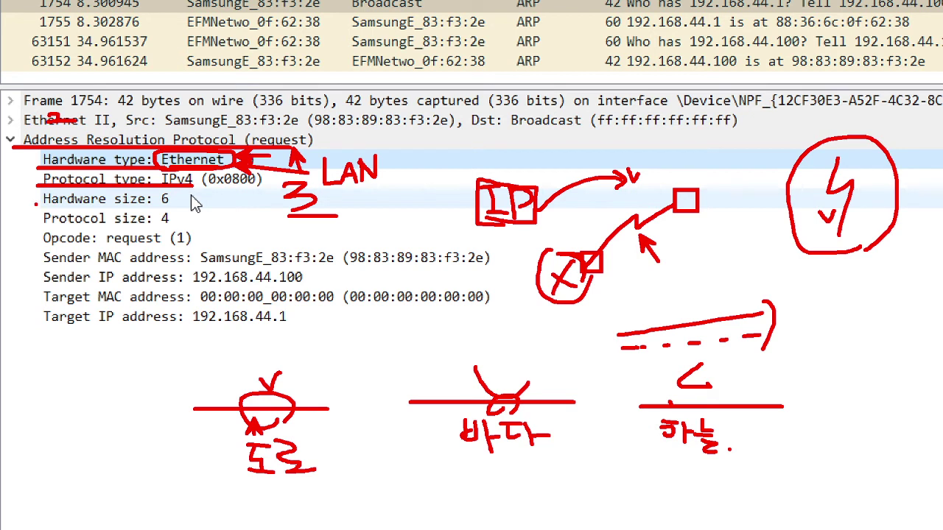
Underline the hardware size, protocol size and opcode request fields, and point arrows at the two size values.
left_click_drag(34, 205, 147, 205)
left_click_drag(34, 225, 151, 224)
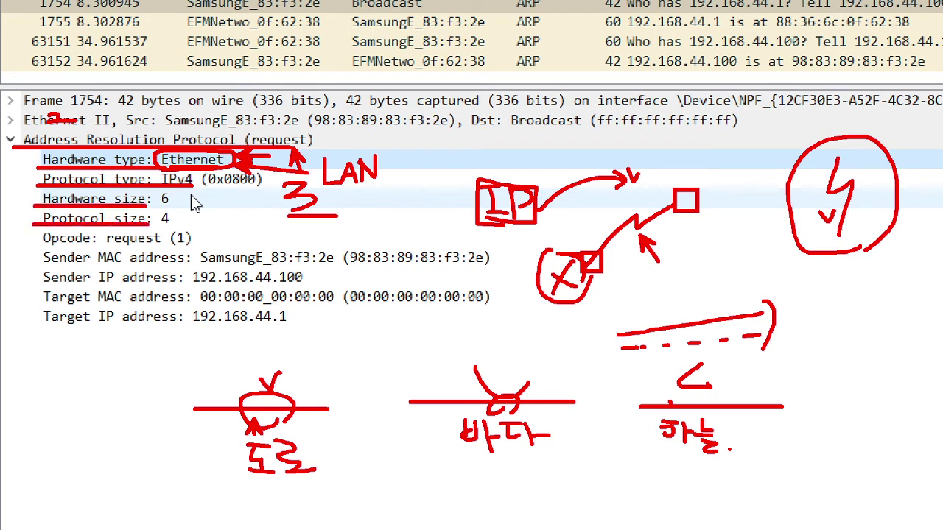
mouse_move(189, 191)
left_mouse_down()
mouse_move(189, 208)
mouse_move(218, 198)
left_mouse_up()
mouse_move(190, 211)
left_mouse_down()
mouse_move(190, 226)
mouse_move(209, 219)
left_mouse_up()
left_click_drag(40, 249, 98, 249)
left_click_drag(159, 224, 163, 228)
left_click(174, 259)
left_click(137, 319)
left_click_drag(109, 246, 161, 246)
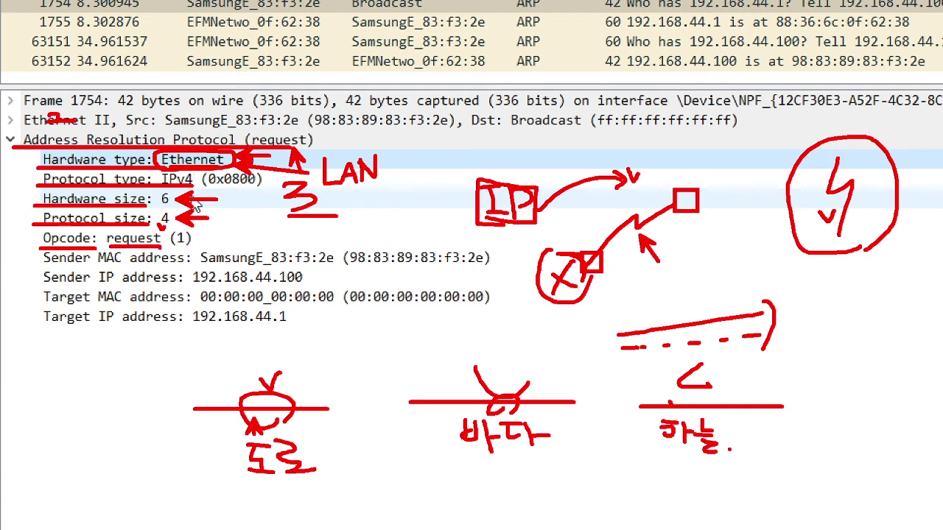
Circle the 바다 and 하늘 sketches and add a check mark to each.
mouse_move(486, 343)
left_mouse_down()
mouse_move(584, 372)
mouse_move(484, 340)
left_mouse_up()
mouse_move(748, 373)
left_mouse_down()
mouse_move(796, 437)
mouse_move(700, 378)
left_mouse_up()
left_click_drag(478, 349, 511, 350)
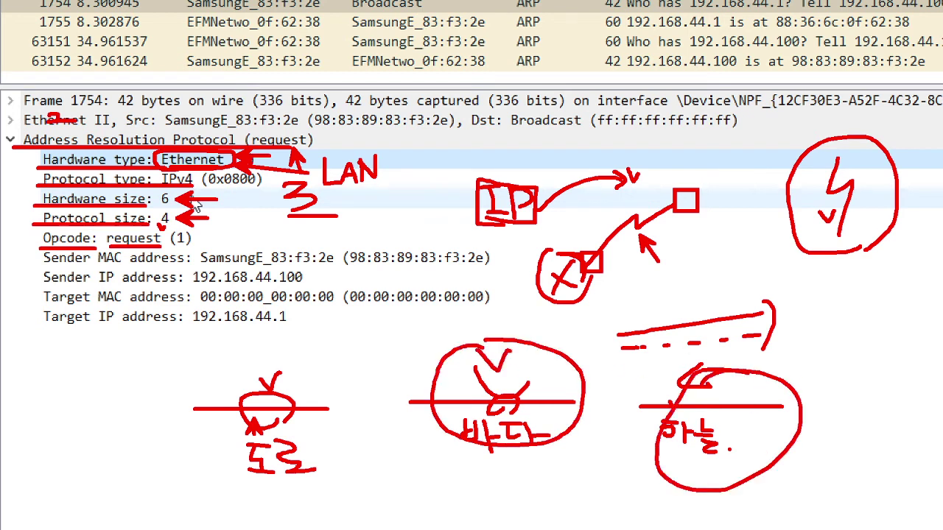
mouse_move(731, 373)
left_mouse_down()
mouse_move(746, 386)
mouse_move(757, 375)
left_mouse_up()
Underline the sender MAC address and sender IP address fields and add check marks to their values.
mouse_move(34, 246)
left_mouse_down()
mouse_move(92, 247)
mouse_move(34, 246)
left_mouse_up()
mouse_move(44, 265)
left_mouse_down()
mouse_move(336, 264)
mouse_move(333, 242)
left_mouse_up()
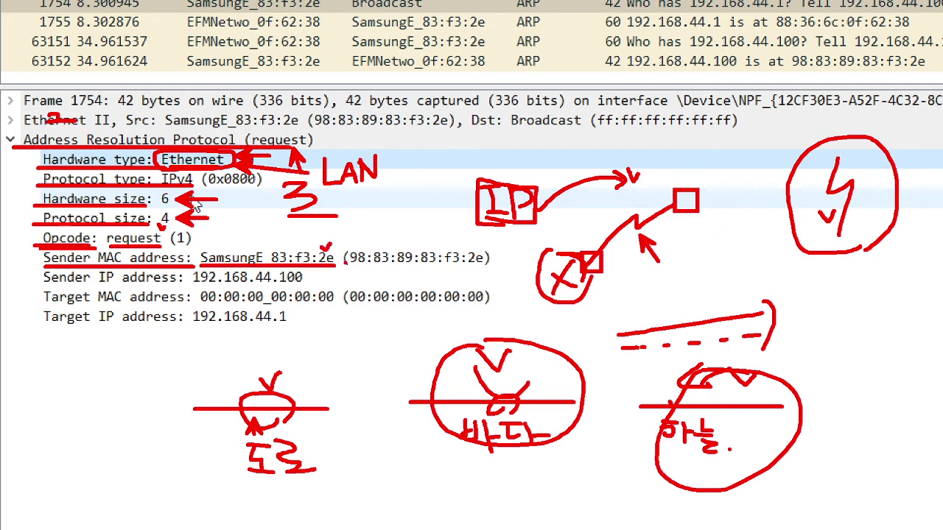
left_click_drag(234, 252, 246, 248)
left_click_drag(348, 264, 417, 266)
mouse_move(41, 284)
left_mouse_down()
mouse_move(317, 283)
mouse_move(321, 272)
left_mouse_up()
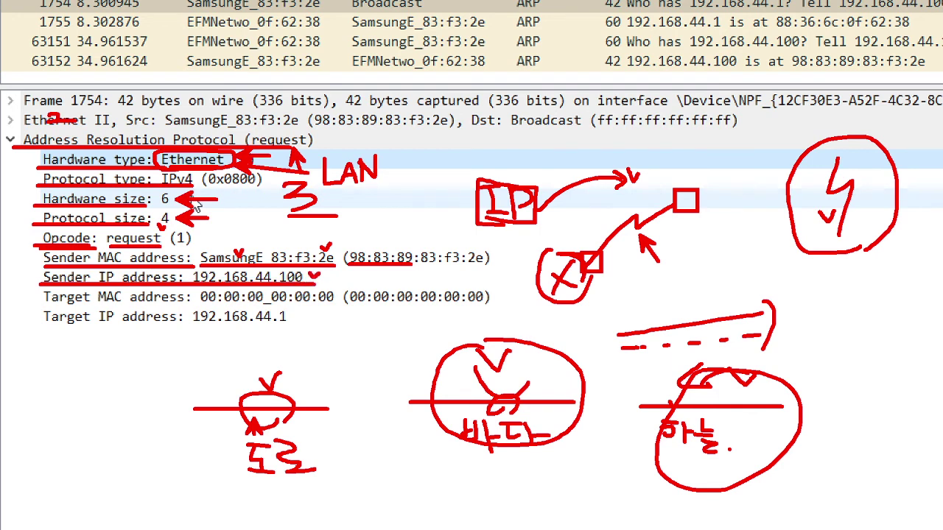
Underline the target IP address and the all-zero target MAC address, and clear all annotations.
mouse_move(35, 324)
left_mouse_down()
mouse_move(307, 323)
mouse_move(286, 328)
mouse_move(341, 380)
mouse_move(337, 367)
left_mouse_up()
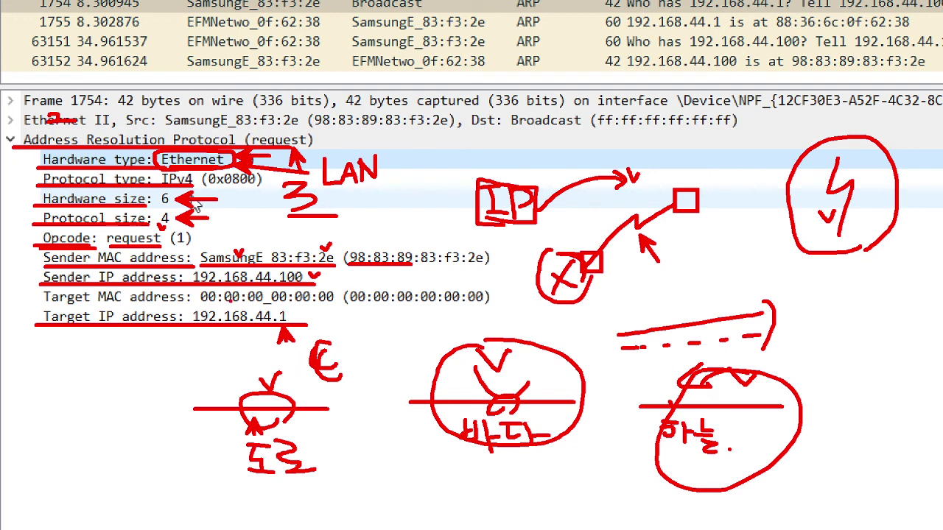
left_click_drag(194, 302, 495, 304)
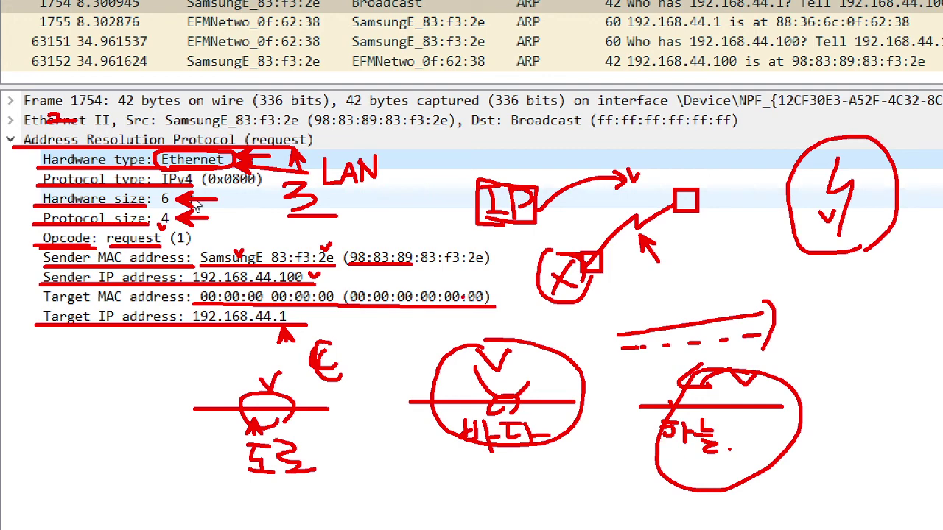
key("Escape")
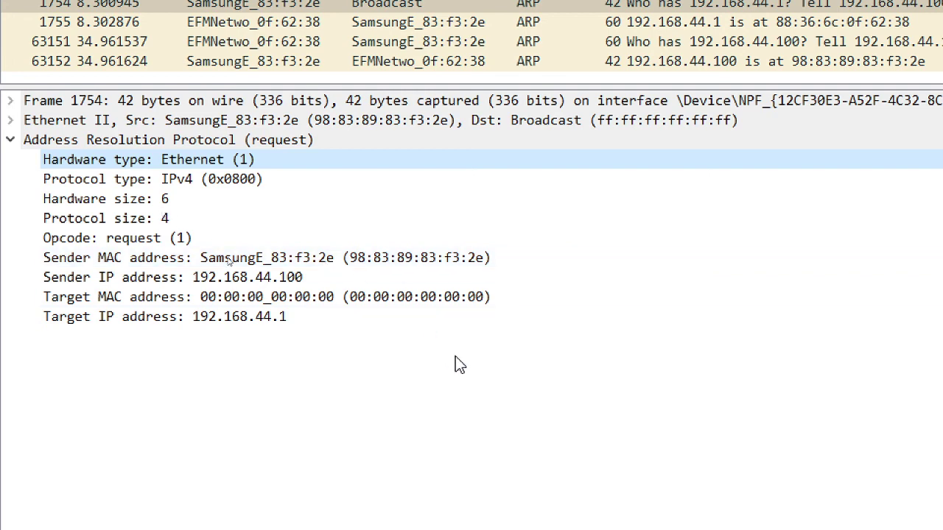
Sketch a computer wired to a router box labelled 공, with an outgoing line from the router's upper corner.
mouse_move(553, 272)
left_mouse_down()
mouse_move(611, 345)
mouse_move(573, 358)
mouse_move(597, 345)
left_mouse_up()
left_click_drag(614, 277, 700, 226)
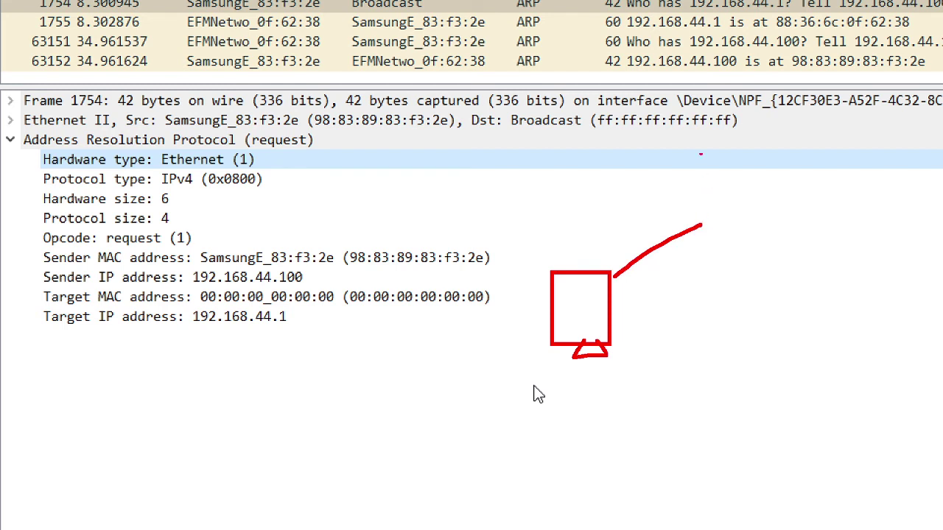
left_click_drag(700, 151, 839, 247)
mouse_move(753, 168)
left_mouse_down()
mouse_move(772, 169)
mouse_move(774, 190)
left_mouse_up()
mouse_move(762, 184)
left_mouse_down()
mouse_move(762, 206)
mouse_move(786, 205)
left_mouse_up()
mouse_move(772, 214)
left_mouse_down()
mouse_move(768, 228)
mouse_move(785, 215)
left_mouse_up()
left_click_drag(824, 162, 872, 112)
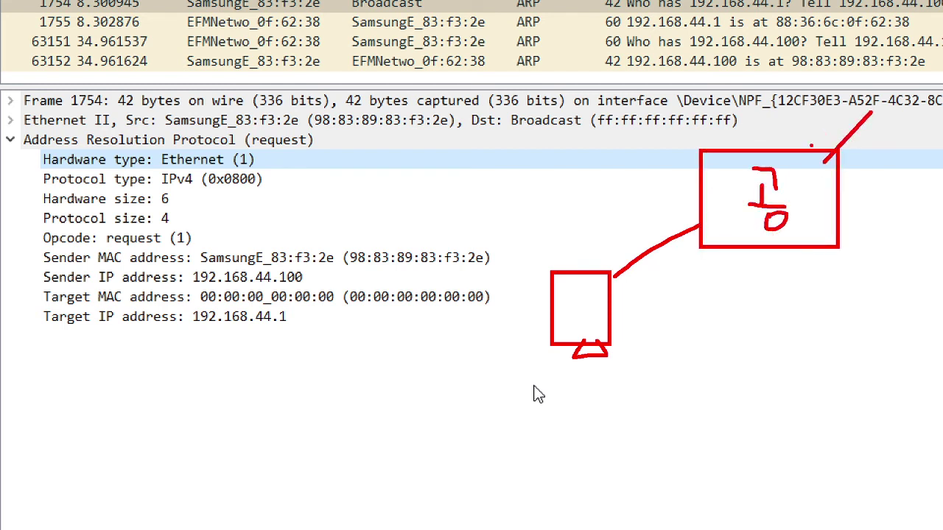
Draw one port square at the router's outgoing line and four port squares along the side facing the computer.
left_click_drag(820, 151, 822, 165)
left_click_drag(701, 218, 714, 234)
left_click_drag(697, 196, 716, 212)
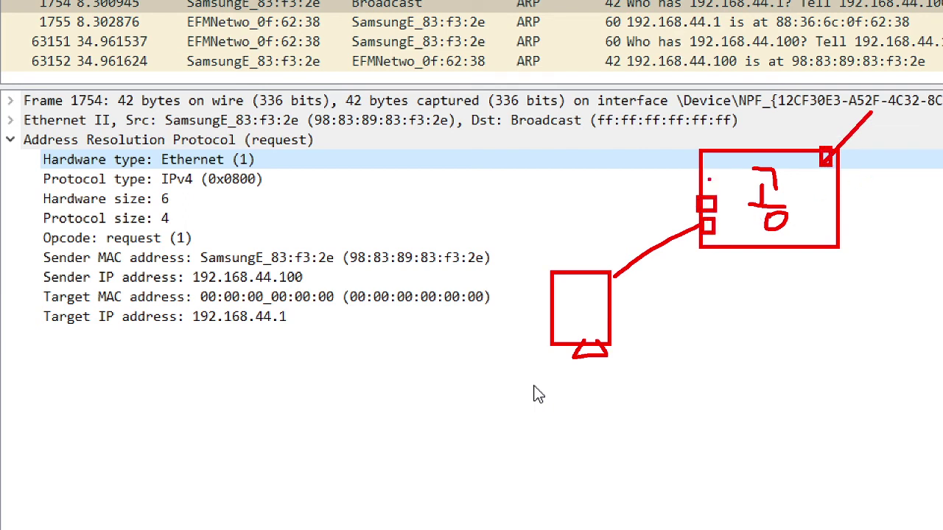
left_click_drag(704, 172, 715, 188)
left_click_drag(703, 155, 713, 165)
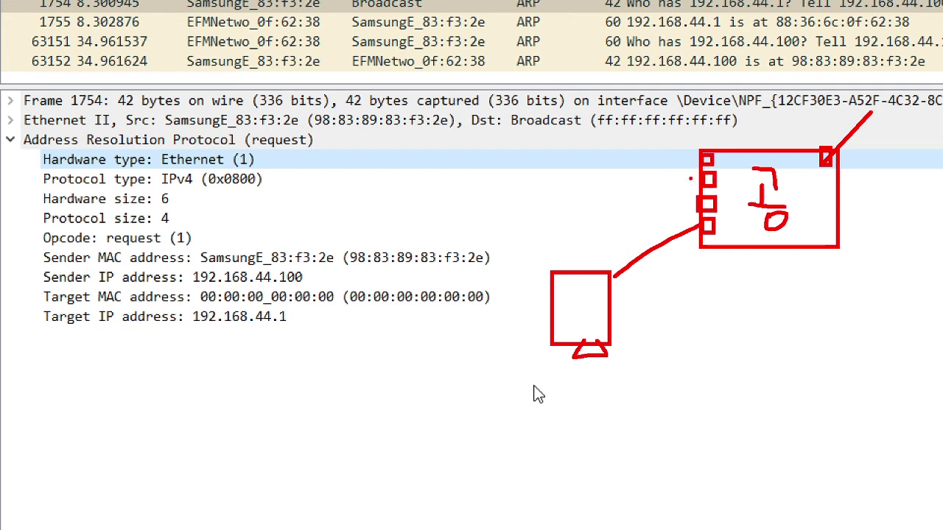
Draw lines from the router's three unused side ports and sketch a device square near the end of each line.
left_click_drag(619, 199, 698, 201)
left_click_drag(640, 170, 701, 177)
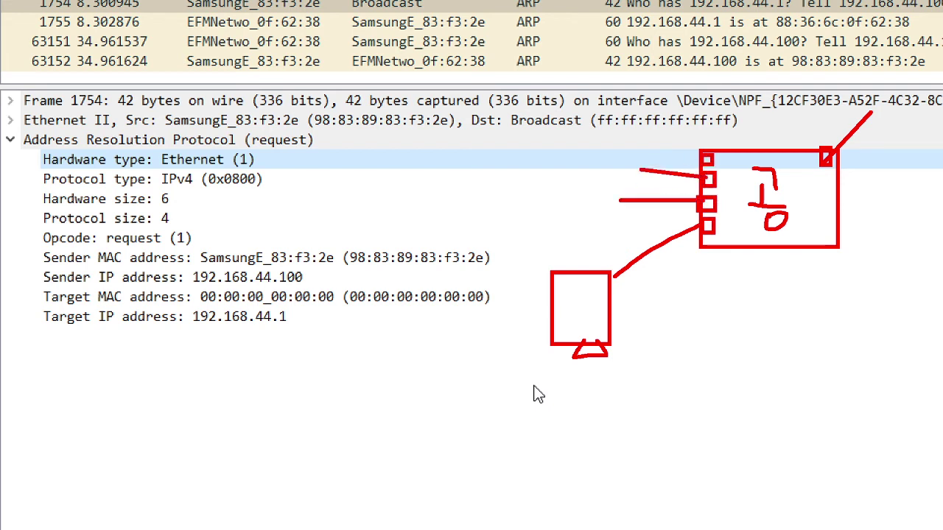
left_click_drag(661, 135, 701, 155)
left_click_drag(566, 180, 567, 180)
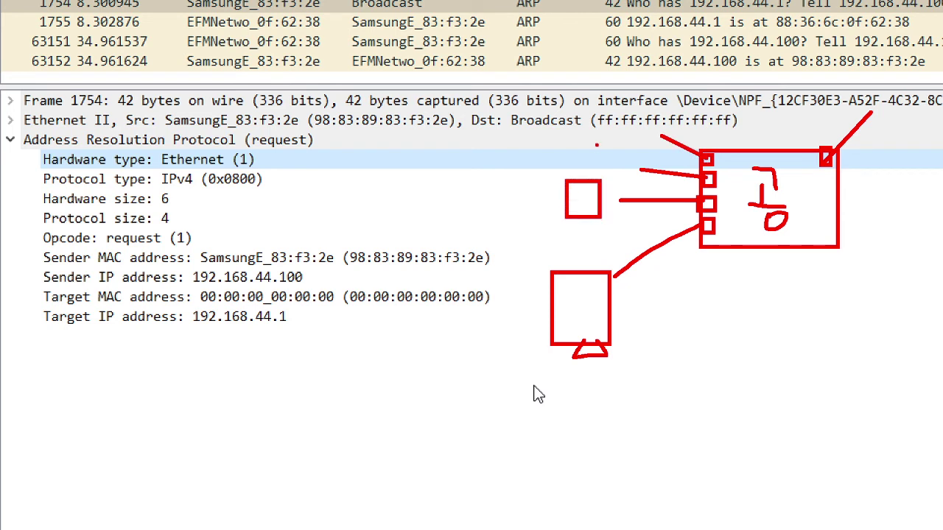
left_click_drag(595, 140, 595, 142)
left_click_drag(622, 109, 623, 110)
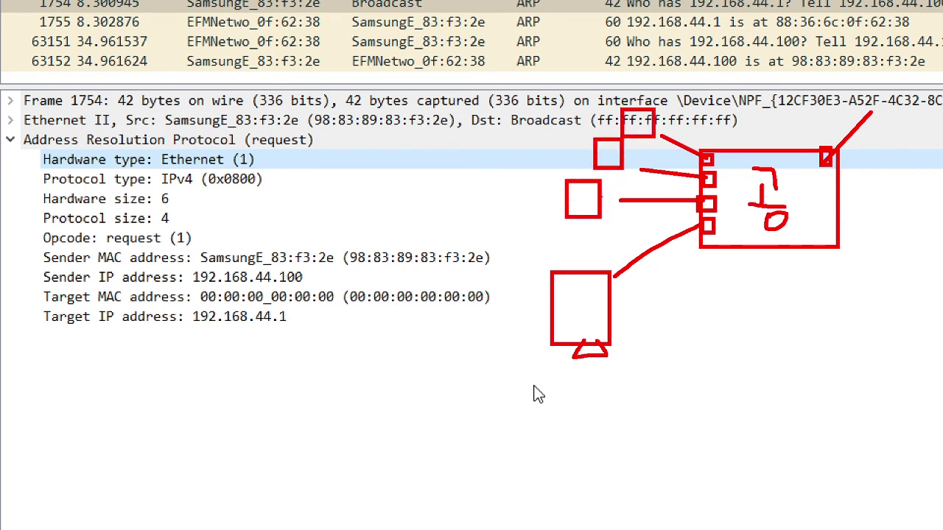
Add check marks inside the three device squares, and frame the router's four side ports with an arrow pointing at them.
left_click_drag(575, 193, 587, 188)
left_click_drag(599, 147, 646, 124)
mouse_move(702, 147)
left_mouse_down()
mouse_move(681, 177)
mouse_move(708, 247)
mouse_move(731, 246)
mouse_move(712, 237)
mouse_move(720, 250)
left_mouse_up()
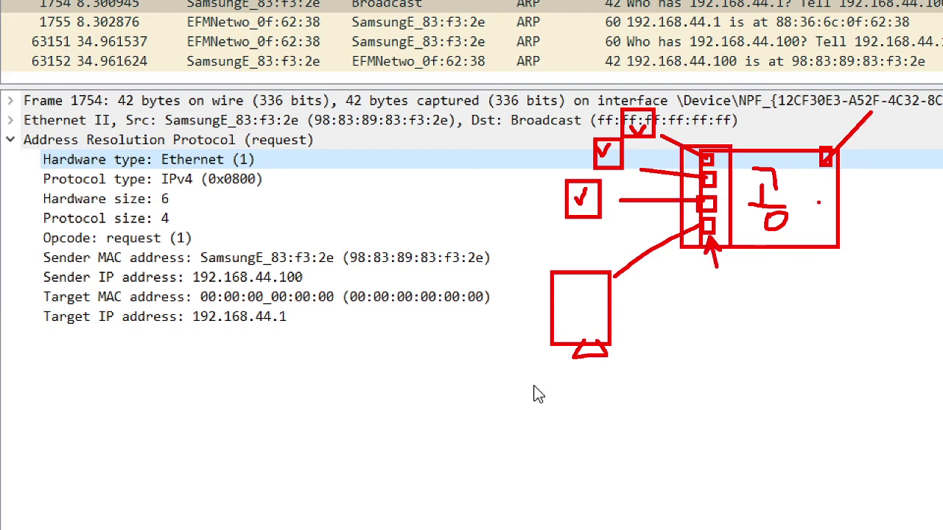
Circle the router's outgoing port, link it to the framed side ports, and add a check mark beside the outgoing line.
mouse_move(837, 172)
left_mouse_down()
mouse_move(827, 178)
mouse_move(835, 182)
left_mouse_up()
left_click_drag(736, 179, 810, 164)
left_click_drag(765, 172, 778, 170)
mouse_move(841, 119)
left_mouse_down()
mouse_move(846, 128)
mouse_move(853, 114)
left_mouse_up()
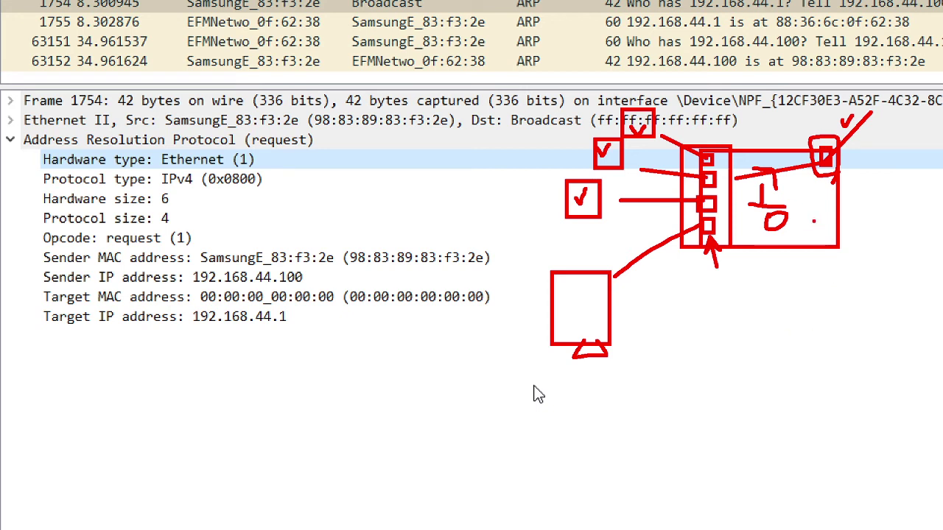
Draw ARP arrows from the computer toward the router, underline the sender MAC, sender IP and target IP values in blue, and clear all annotations.
mouse_move(588, 300)
left_mouse_down()
mouse_move(635, 272)
mouse_move(602, 237)
mouse_move(608, 258)
mouse_move(631, 229)
mouse_move(594, 292)
left_mouse_up()
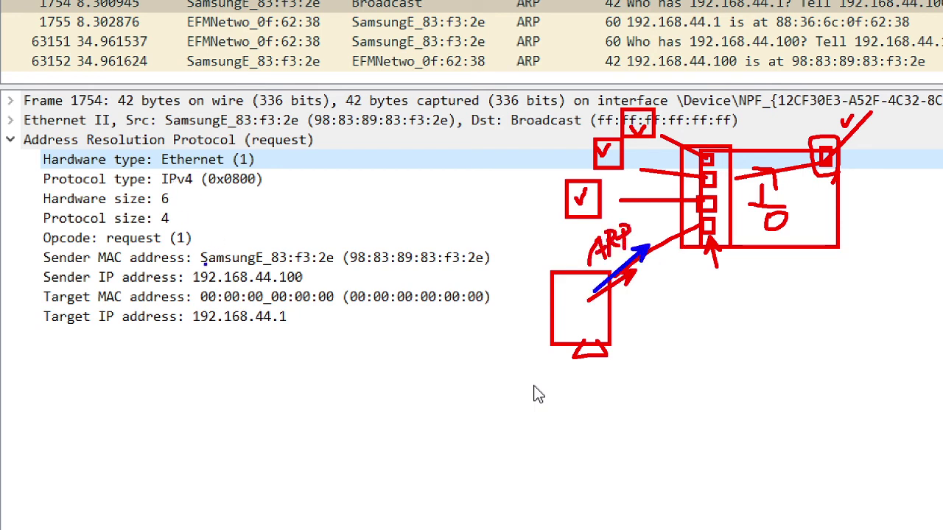
left_click_drag(195, 267, 343, 269)
left_click(253, 278)
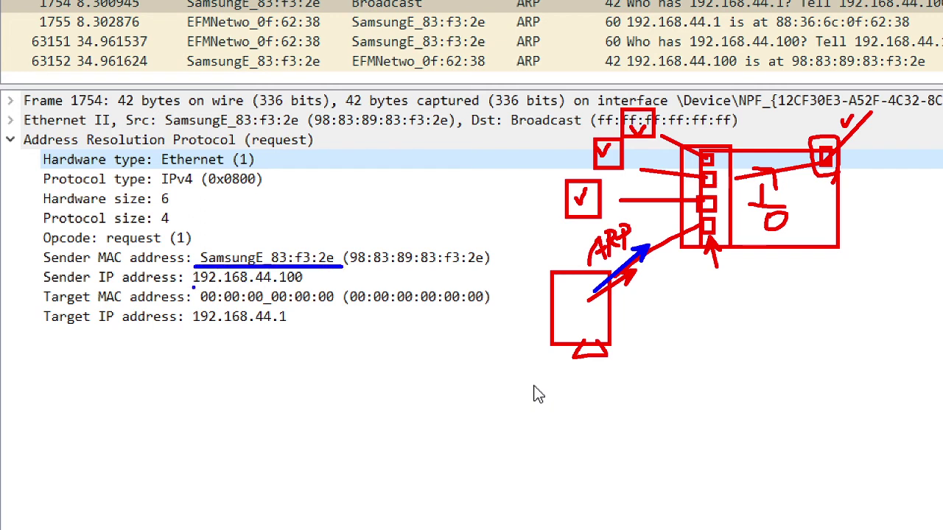
left_click_drag(188, 287, 317, 287)
left_click_drag(314, 277, 322, 274)
left_click(189, 322)
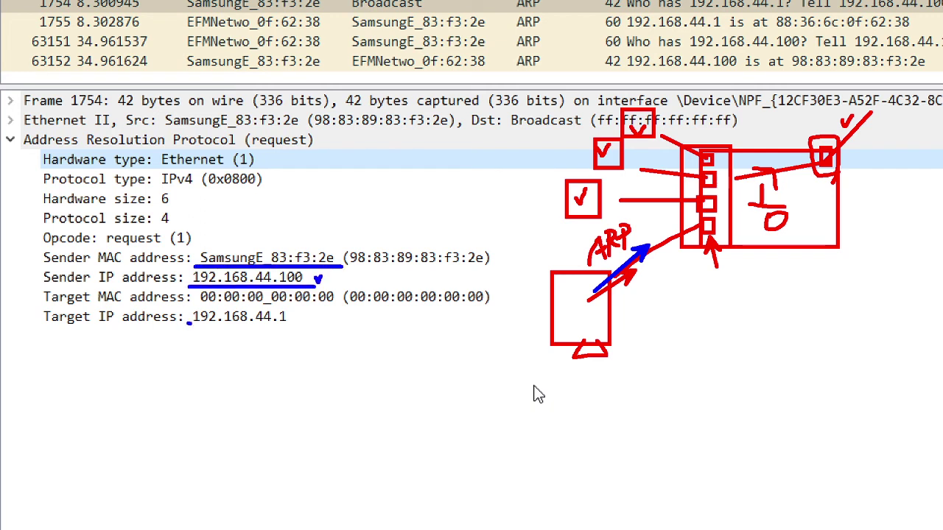
left_click_drag(190, 322, 294, 322)
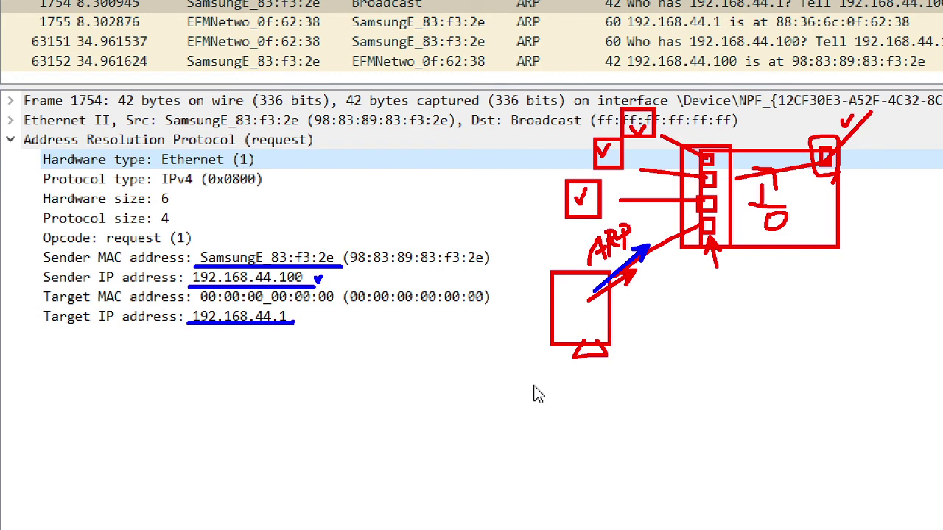
left_click(325, 342)
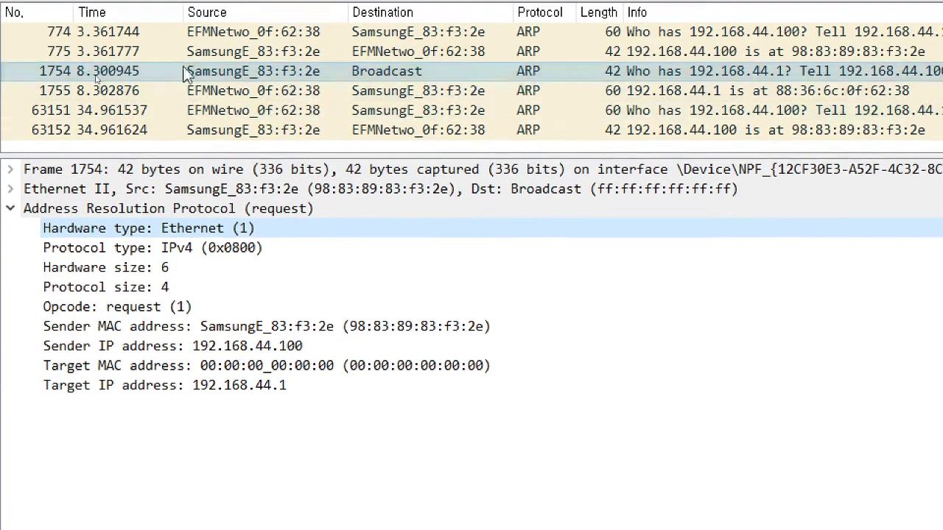
Switch between ARP request packet 1754 and reply packet 1755 to compare their source, destination and details.
left_click(352, 71)
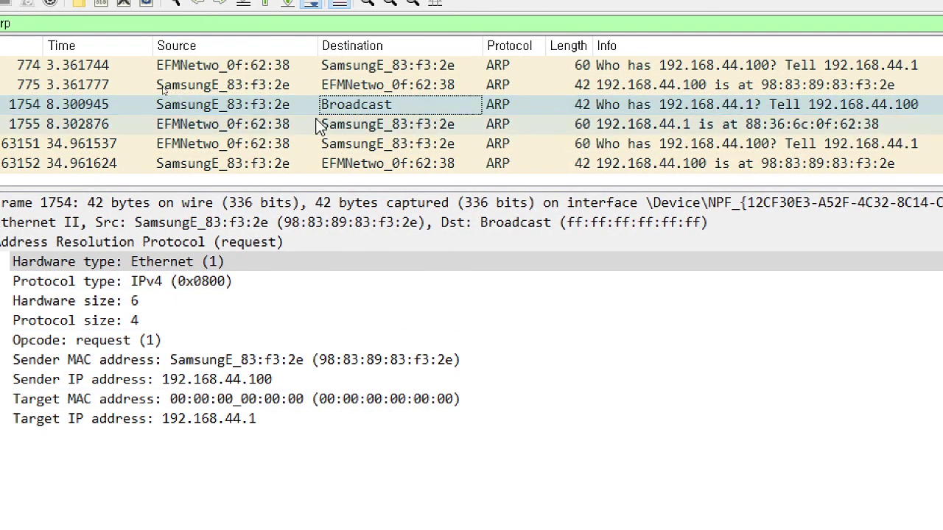
left_click(278, 108)
left_click(280, 127)
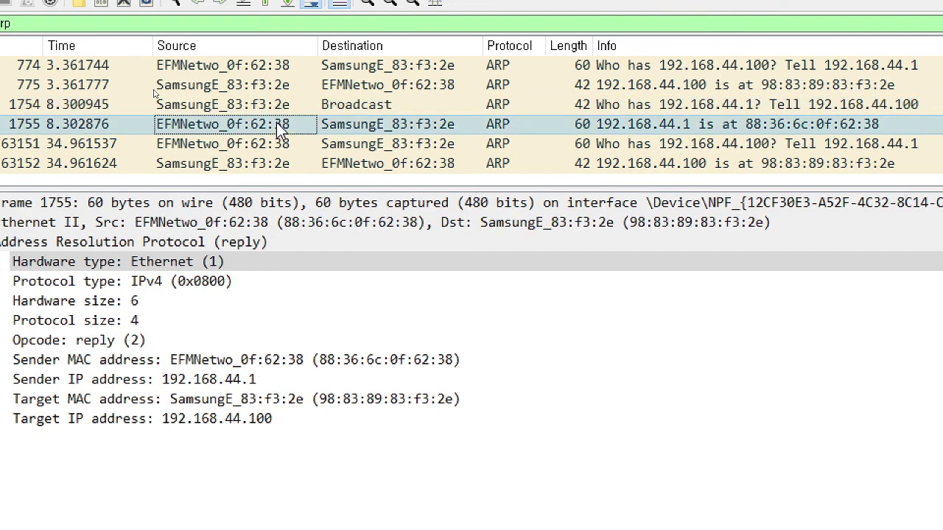
left_click(281, 117)
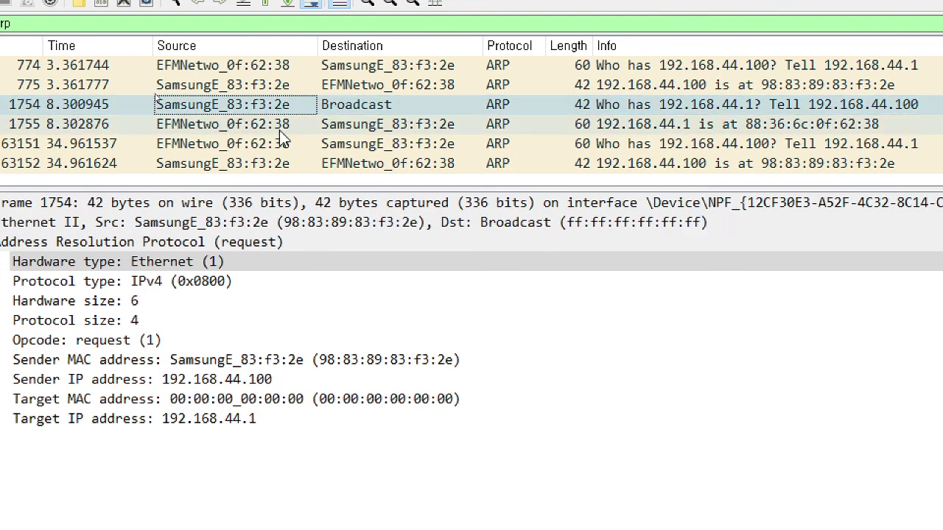
left_click(279, 129)
key("Up")
left_click(287, 129)
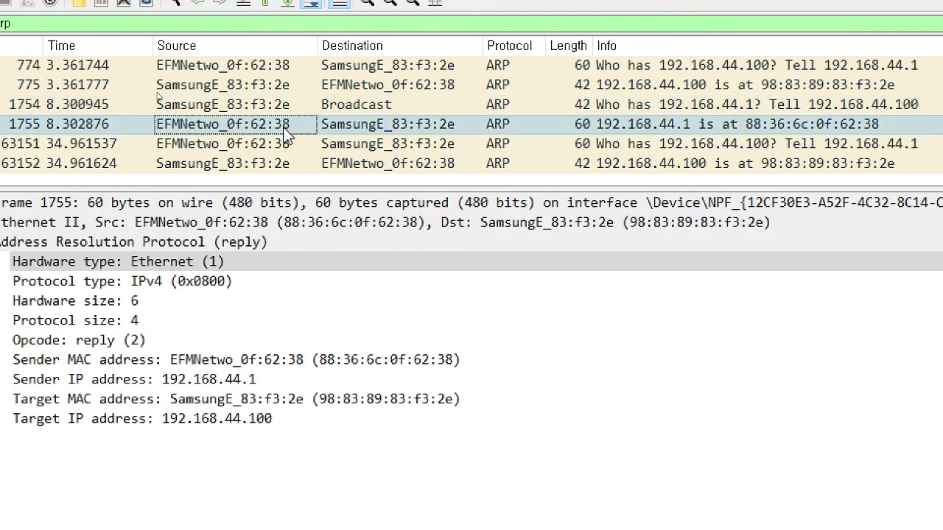
key("Up")
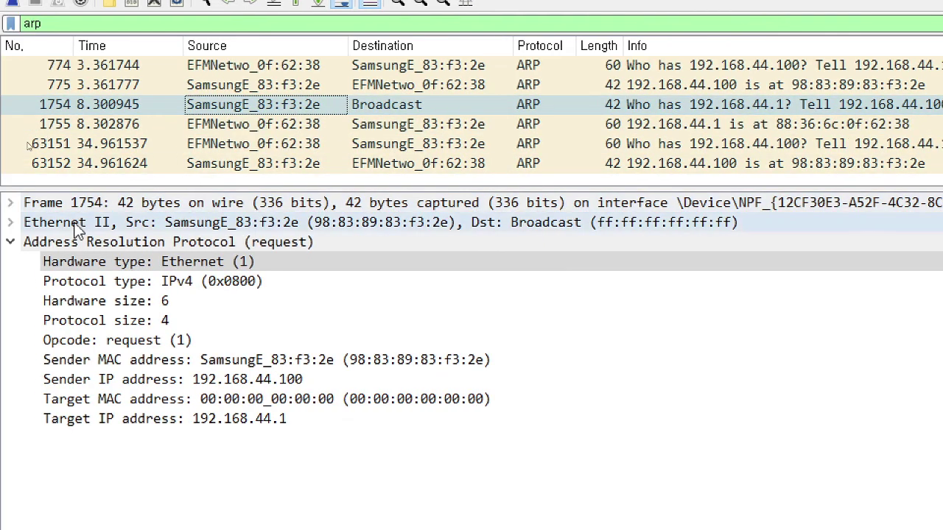
Expand the Ethernet II header, compare the destination addresses of packets 1754 and 1755, and collapse the header.
left_click(10, 222)
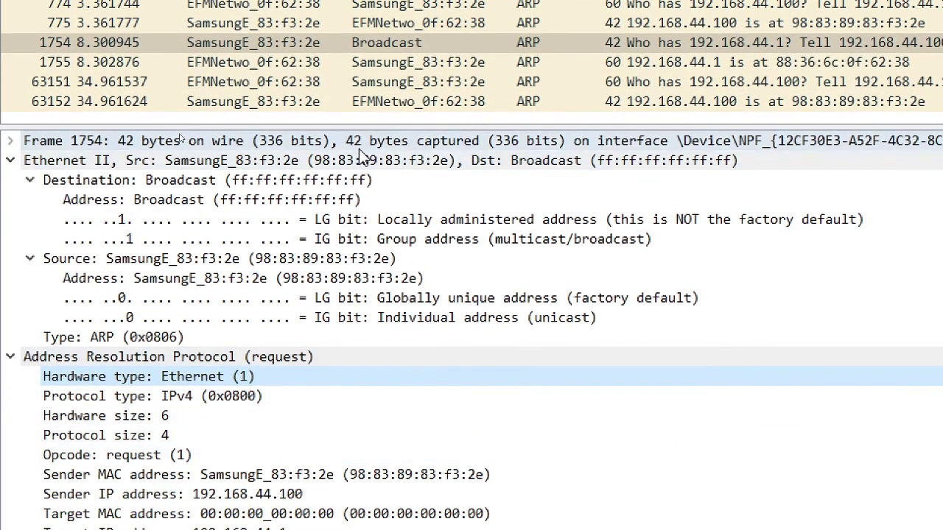
left_click(397, 68)
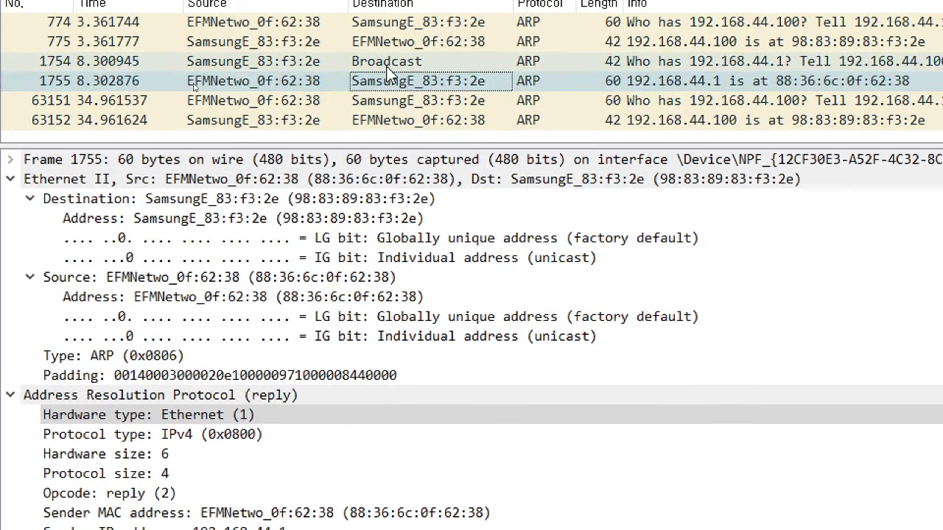
left_click(387, 68)
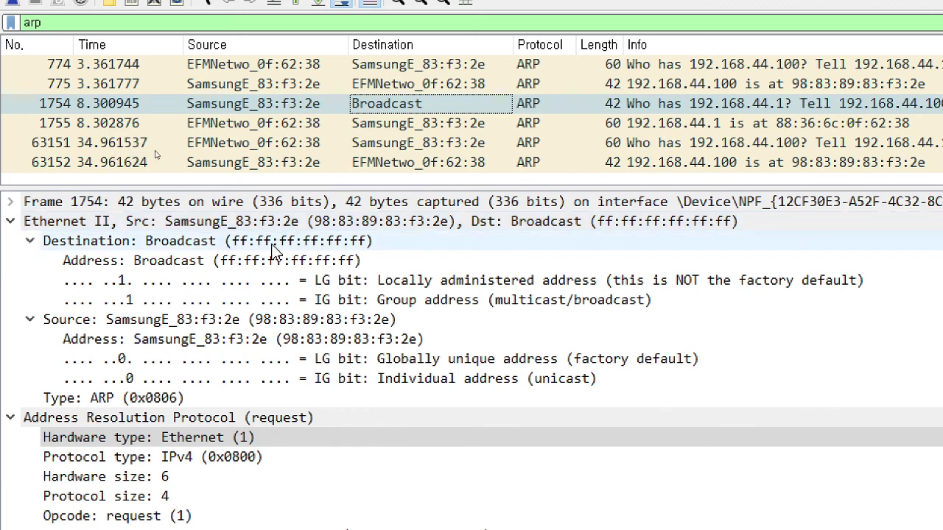
left_click(11, 221)
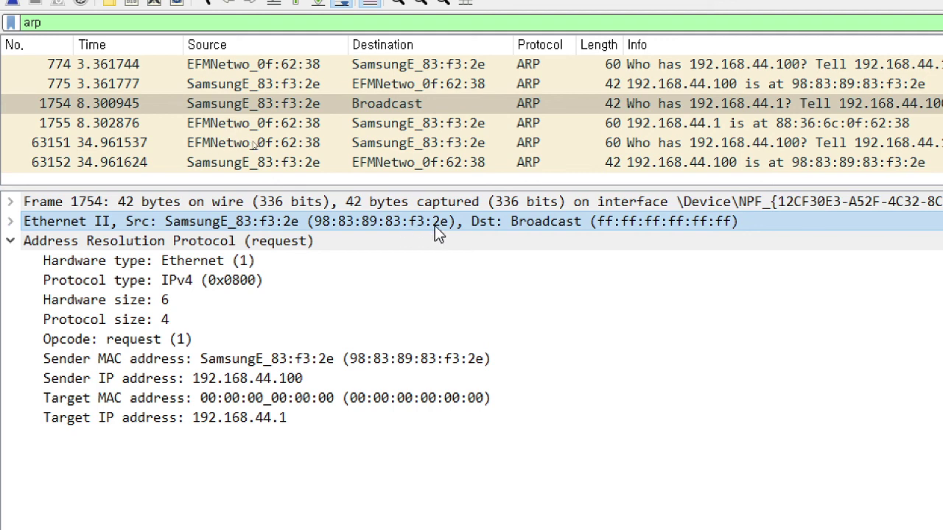
Compare the collapsed Ethernet II source and destination summaries of reply packet 1755 and request packet 1754.
left_click(430, 124)
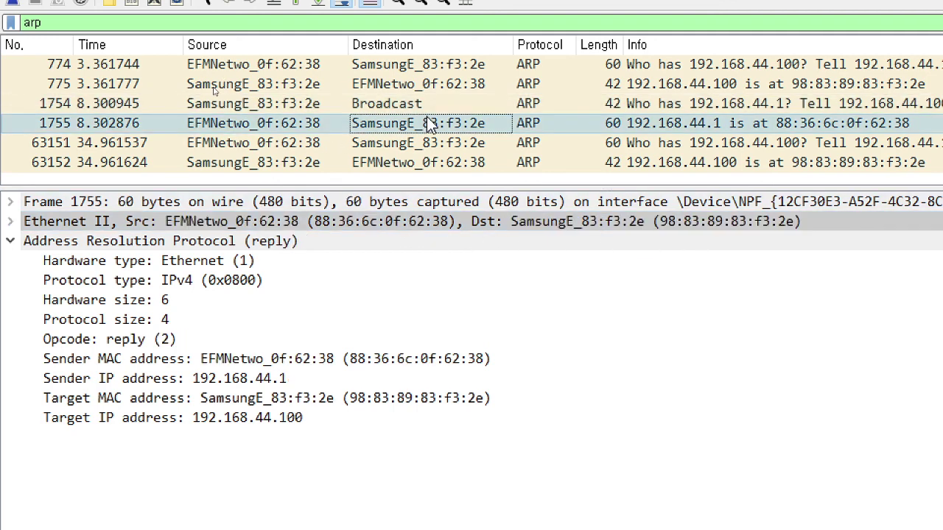
left_click(426, 103)
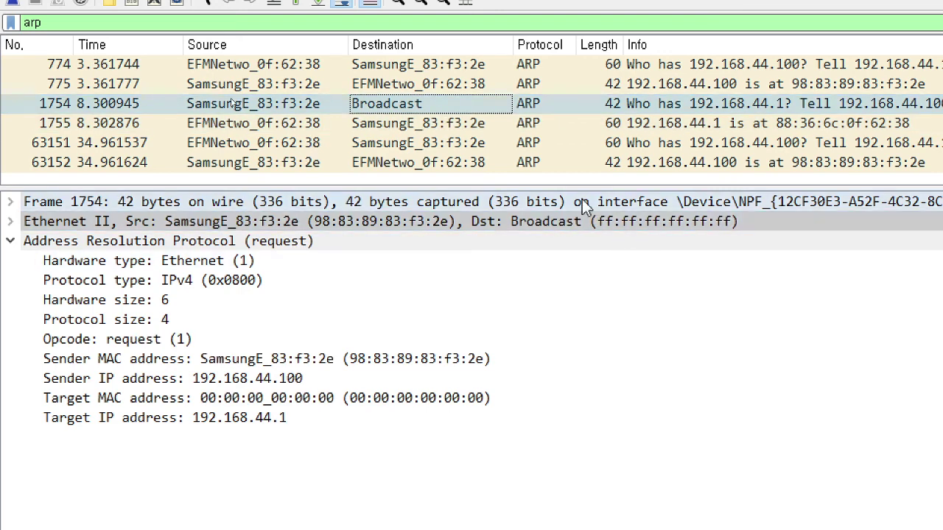
left_click(414, 130)
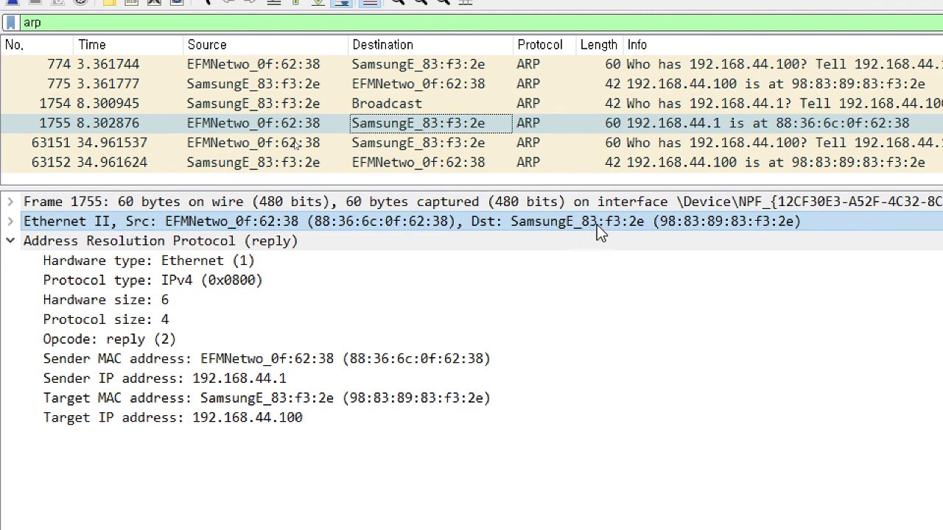
Examine the ARP reply's hardware type, protocol type, hardware size, protocol size and opcode fields in packet 1755.
left_click(99, 247)
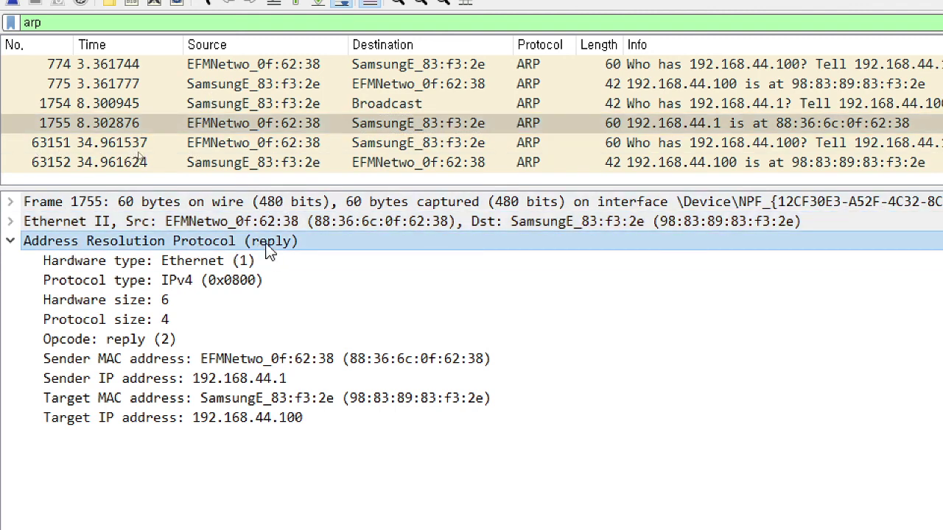
left_click(42, 343)
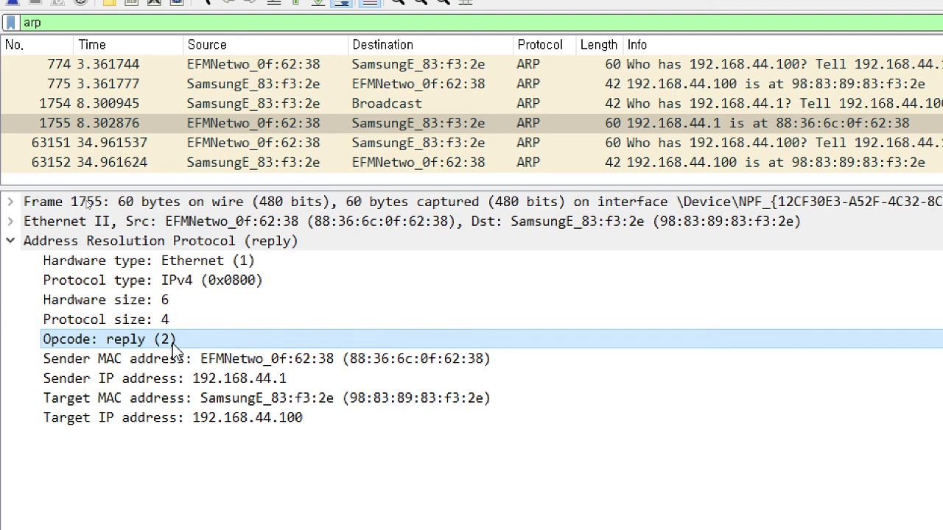
left_click(196, 267)
left_click(193, 283)
left_click(178, 304)
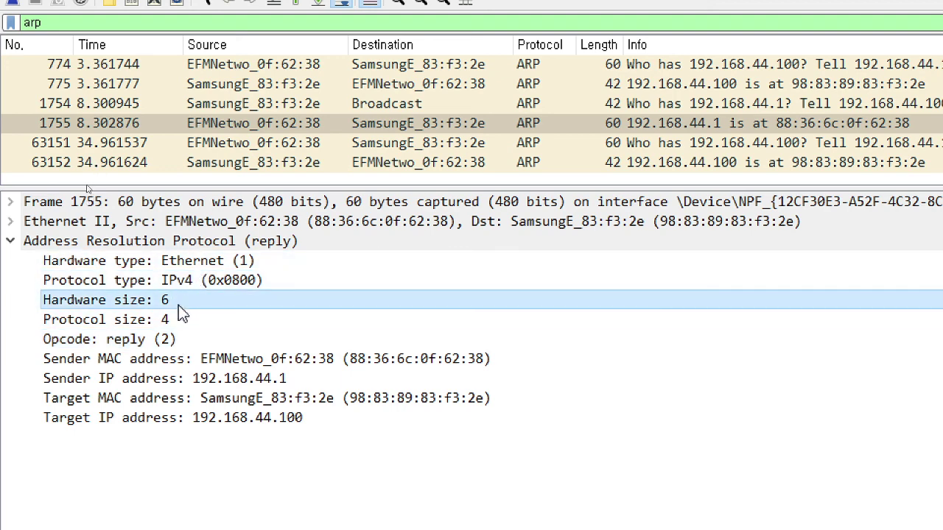
left_click(169, 325)
left_click(169, 338)
left_click(174, 264)
left_click(171, 284)
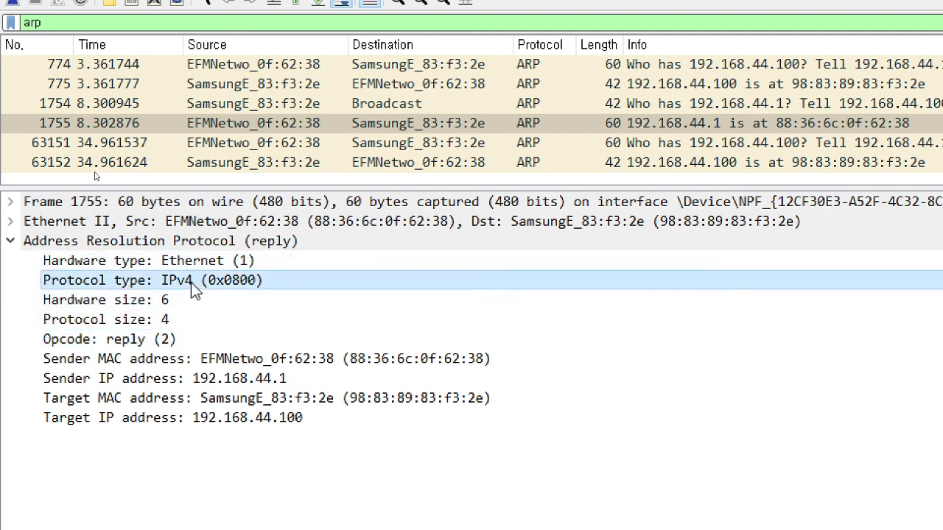
left_click(180, 303)
left_click(179, 319)
left_click(168, 339)
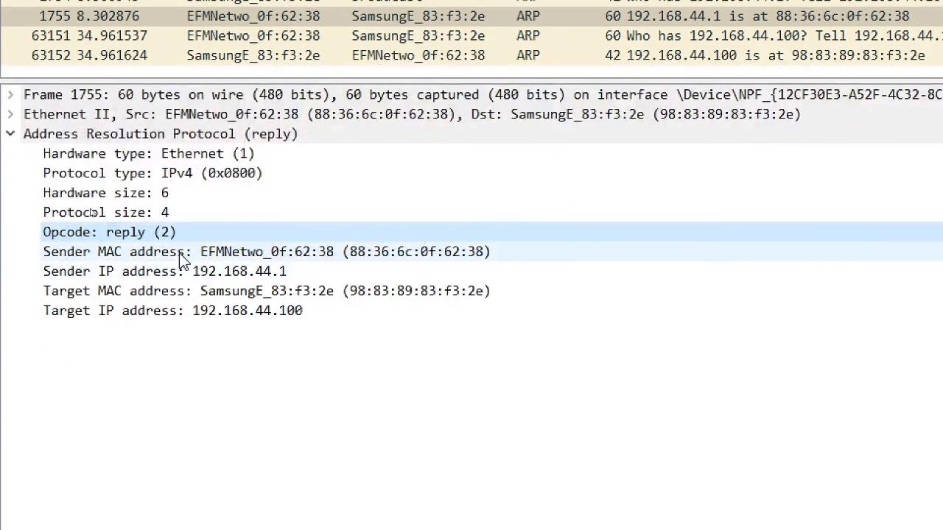
Examine the sender MAC address and sender IP address fields of the ARP reply.
left_click(181, 359)
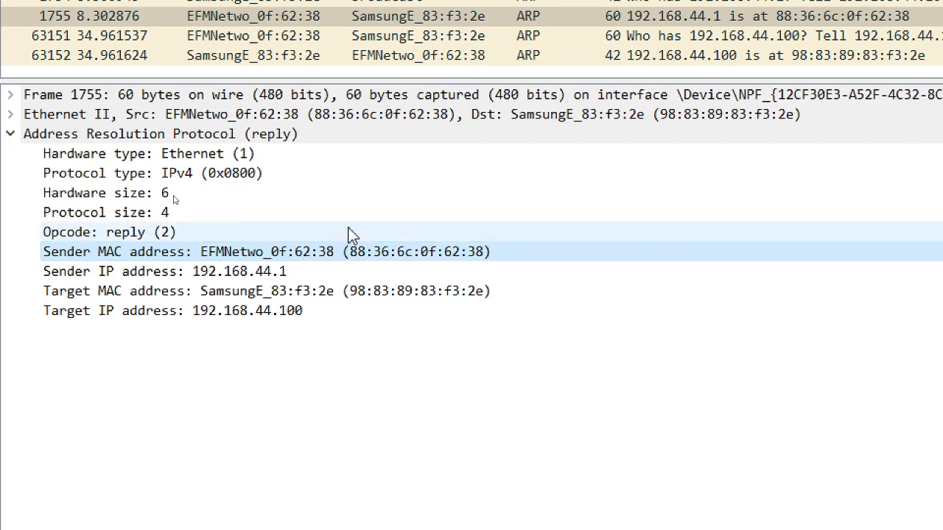
left_click(288, 274)
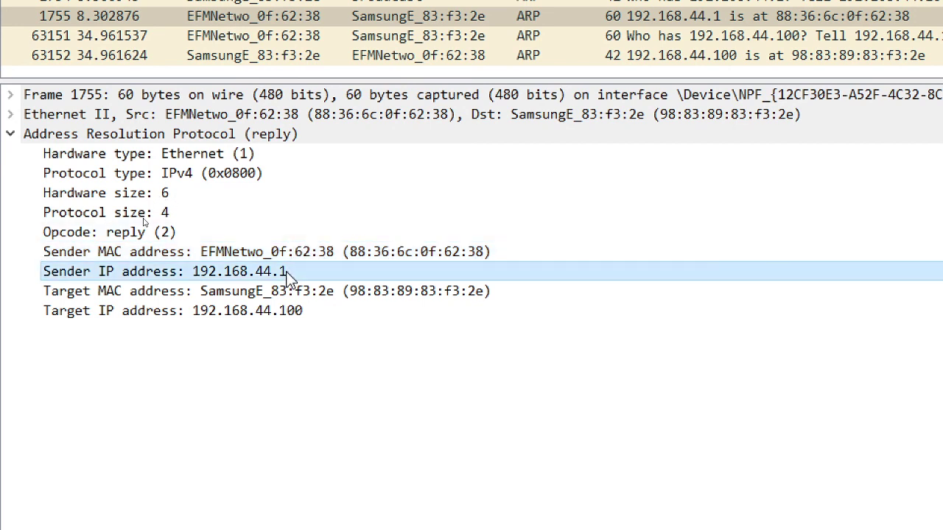
left_click(312, 255)
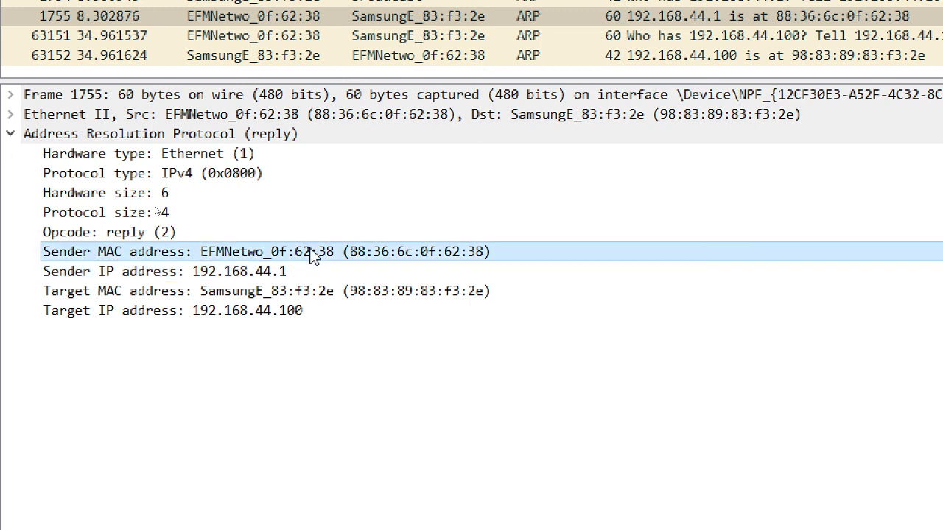
left_click(284, 272)
left_click(295, 250)
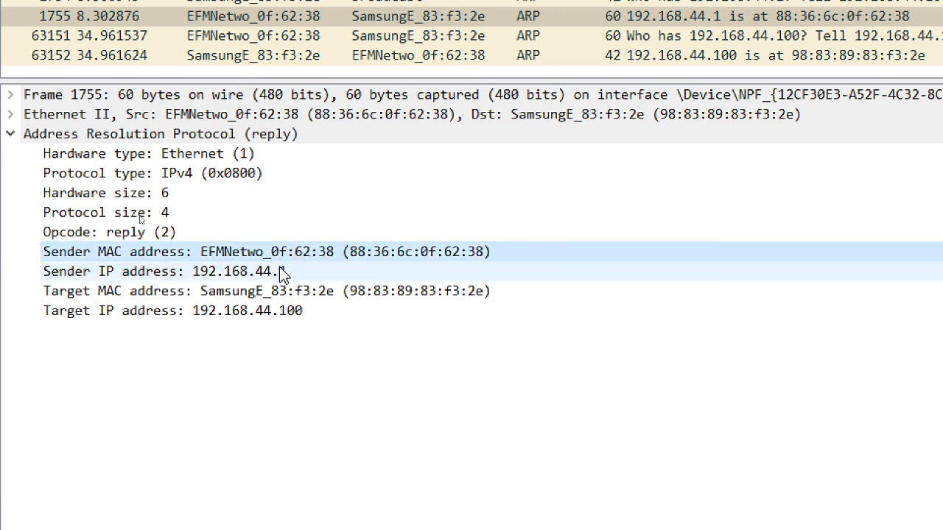
Examine the sender and target MAC and IP address fields of the ARP reply, and collapse the Address Resolution Protocol header.
left_click(279, 268)
left_click(268, 253)
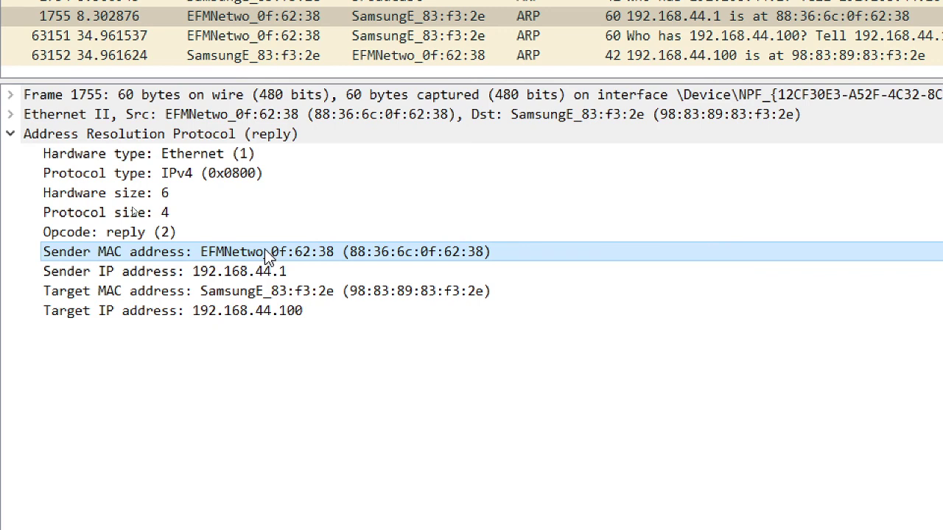
left_click(258, 291)
left_click(258, 313)
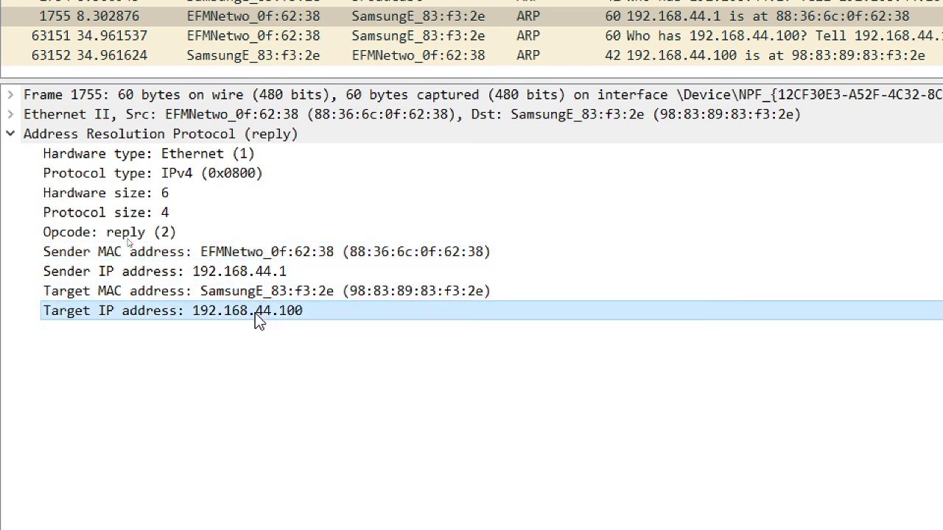
left_click(263, 296)
left_click(262, 312)
left_click(266, 296)
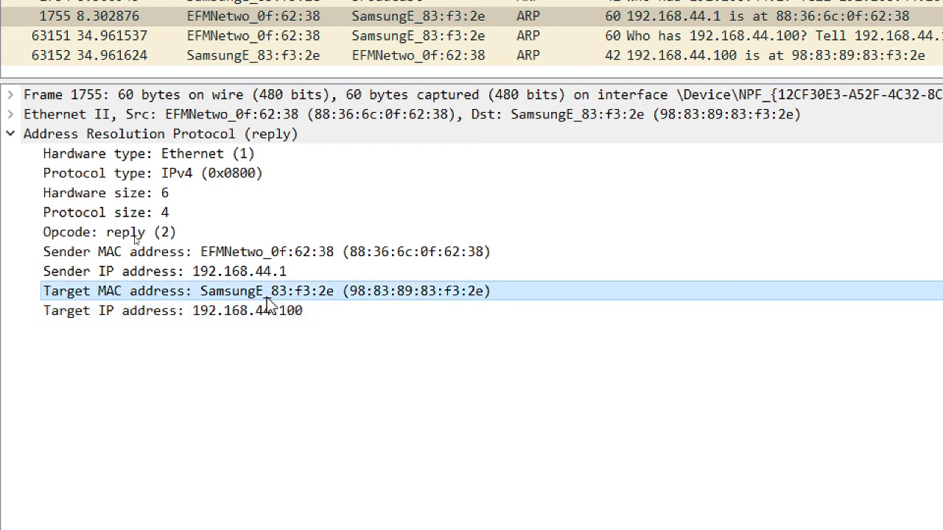
left_click(271, 313)
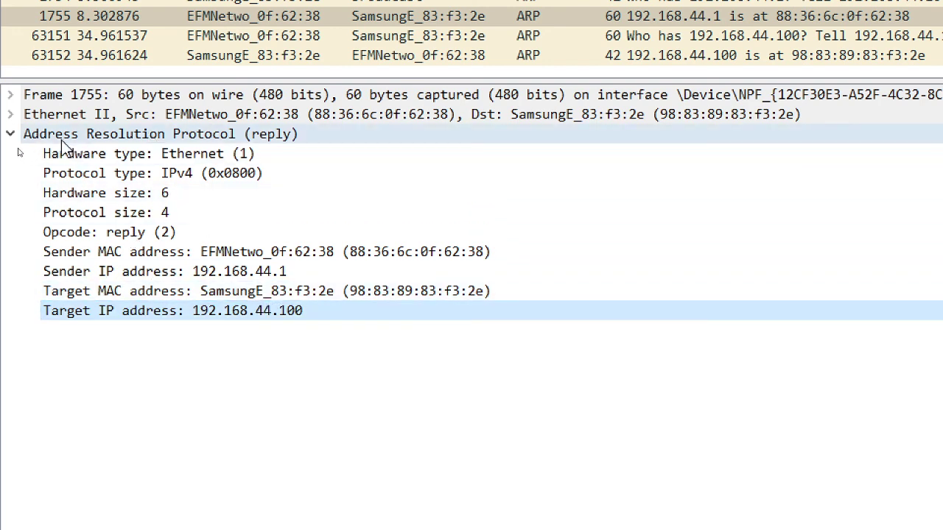
left_click(14, 134)
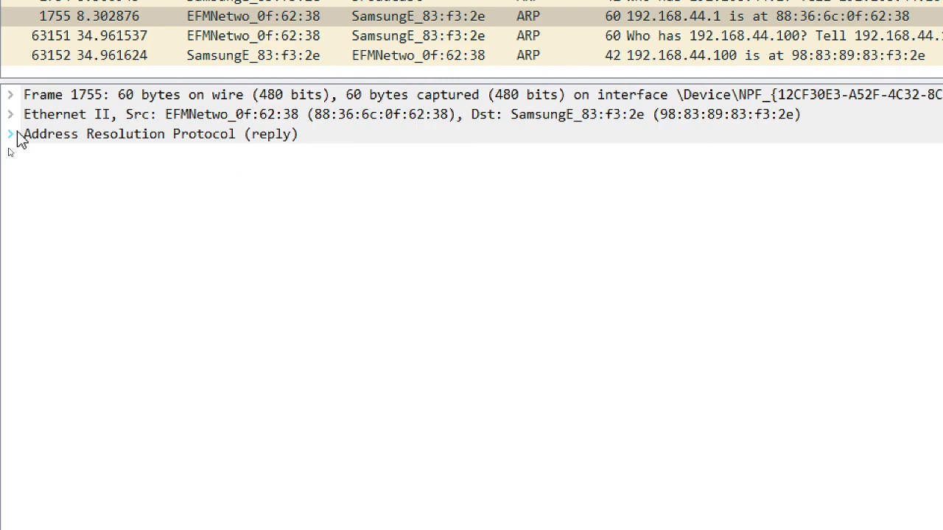
Switch to the Command Prompt and list the ARP cache with arp -a, showing the 192.168.44.100 interface's table.
key("alt+Tab")
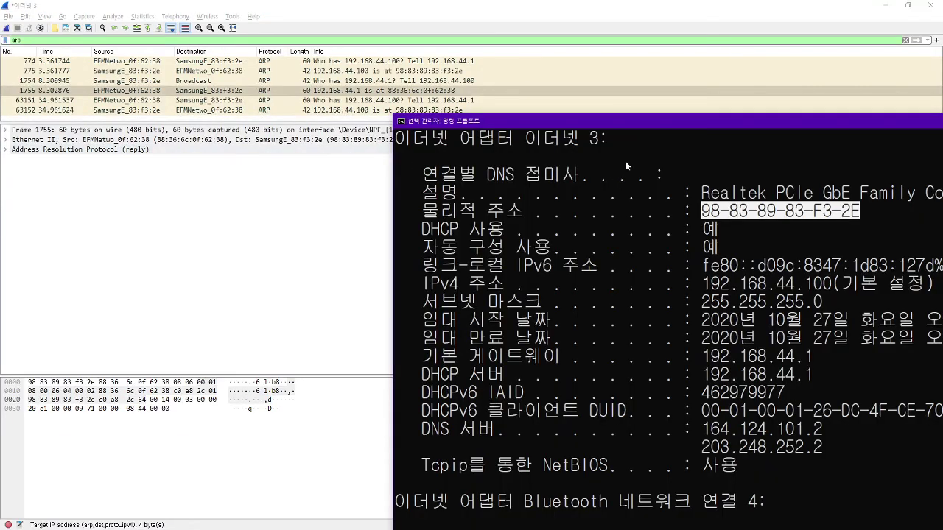
scroll(625, 161, "down", 10)
scroll(626, 161, "up", 10)
type("a")
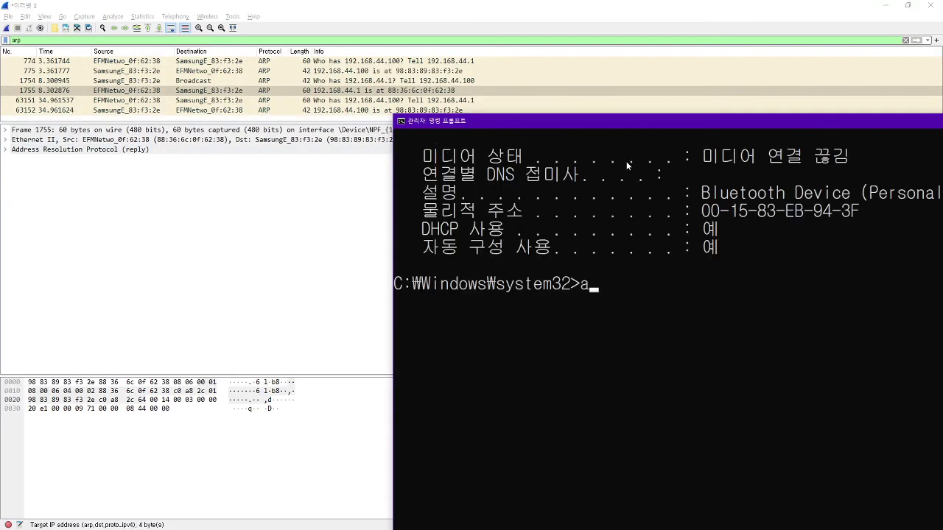
type("rp -a")
key("Return")
scroll(626, 161, "up", 6)
scroll(641, 240, "down", 2)
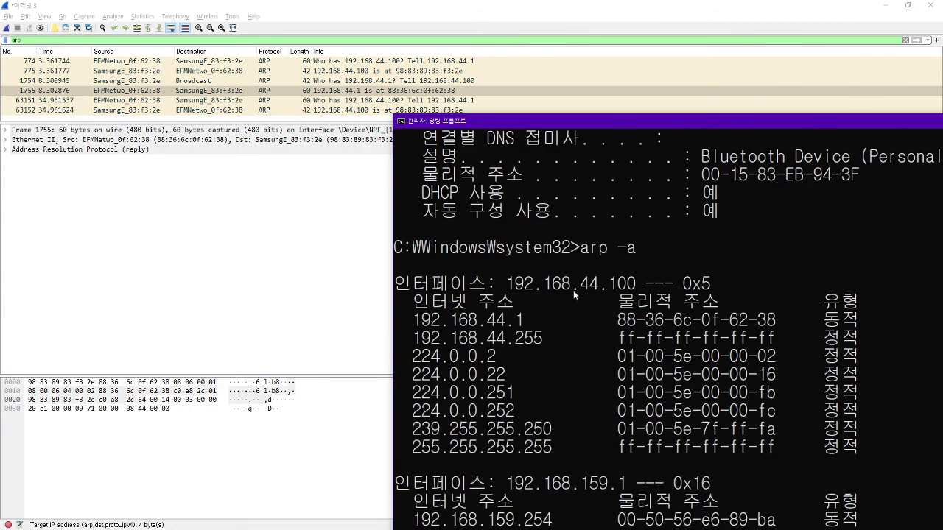
Highlight the IP and physical addresses of the 192.168.44.1 entry, moving the Command Prompt window to uncover the packet details.
left_click(520, 320)
left_click_drag(521, 322, 418, 330)
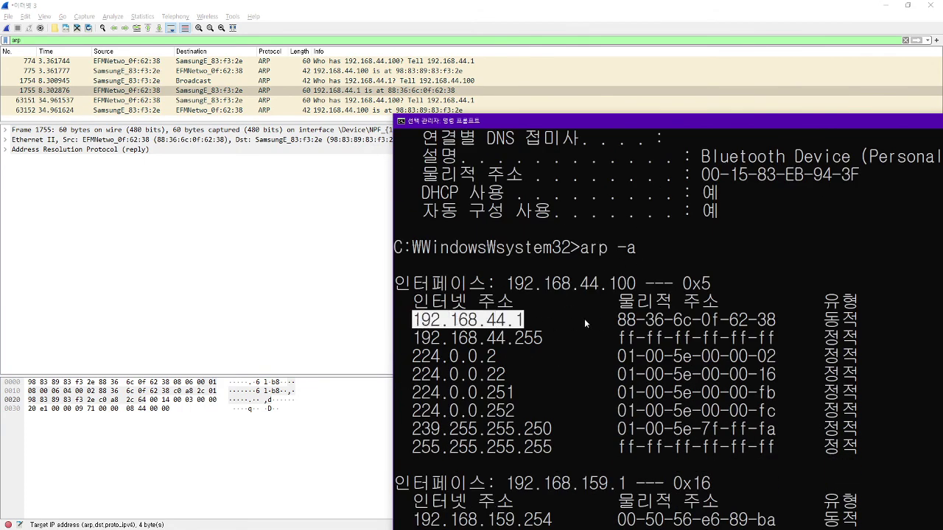
left_click_drag(621, 324, 775, 322)
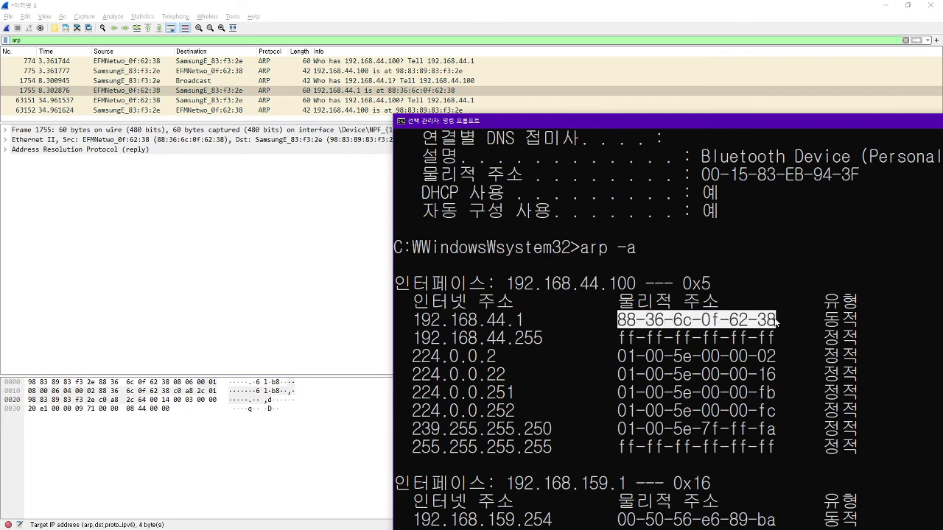
left_click_drag(508, 123, 174, 171)
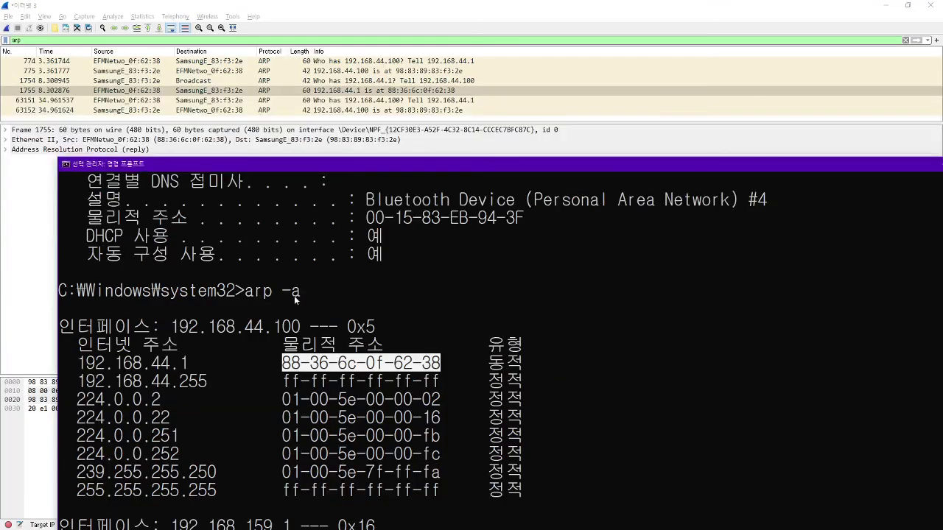
left_click_drag(291, 364, 440, 364)
Reposition the Command Prompt, review the IP-to-MAC mapping in the 192.168.44.1 cache entry, and return to Wireshark.
left_click_drag(404, 164, 678, 40)
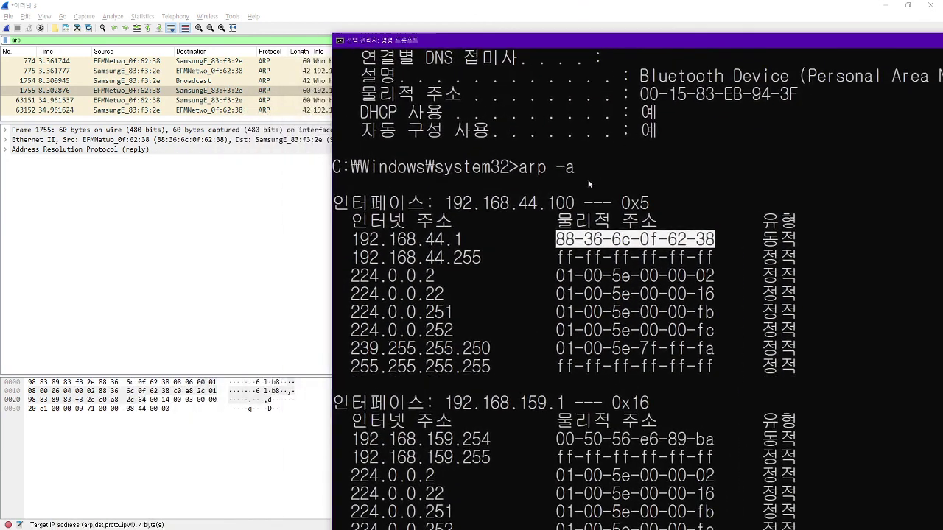
left_click_drag(353, 238, 723, 239)
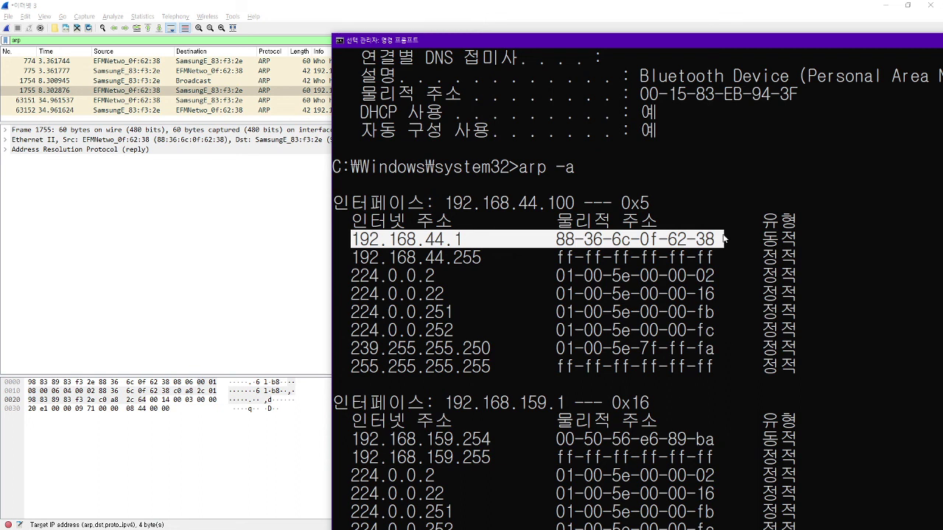
left_click_drag(464, 240, 356, 246)
left_click_drag(557, 241, 722, 241)
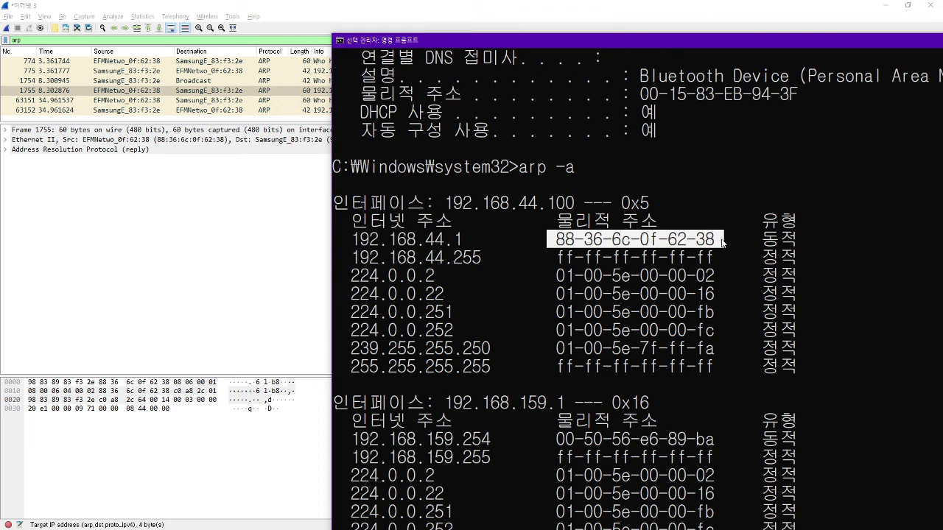
left_click(205, 216)
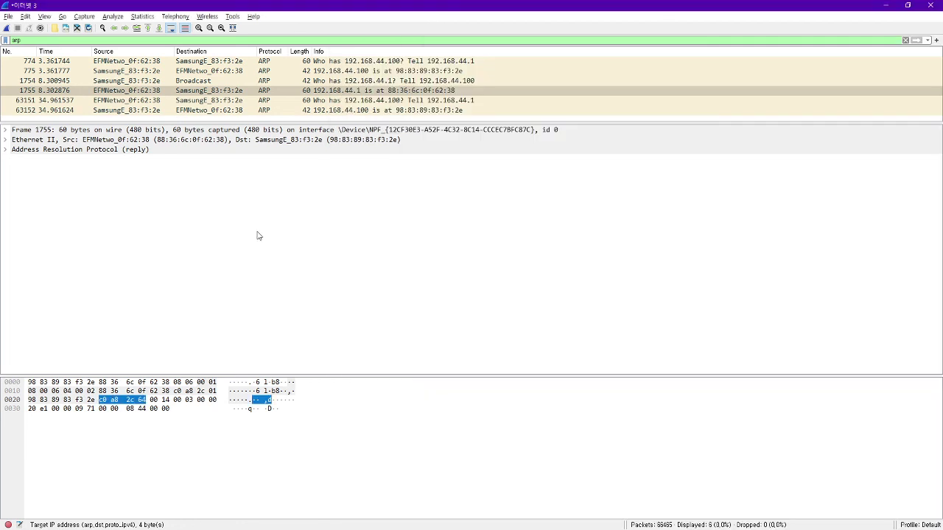